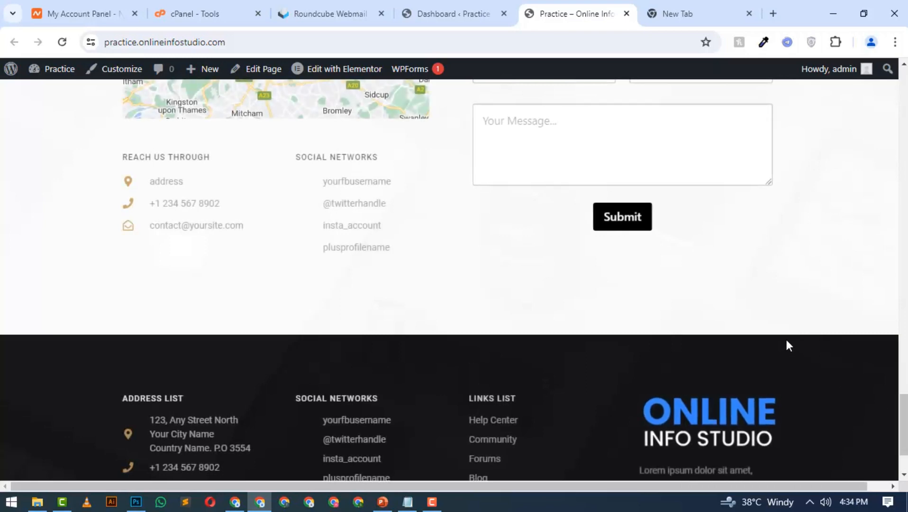
Open the Contact form for editing from the WPForms list of all forms in the site's WordPress admin
scroll(786, 342, "up", 4)
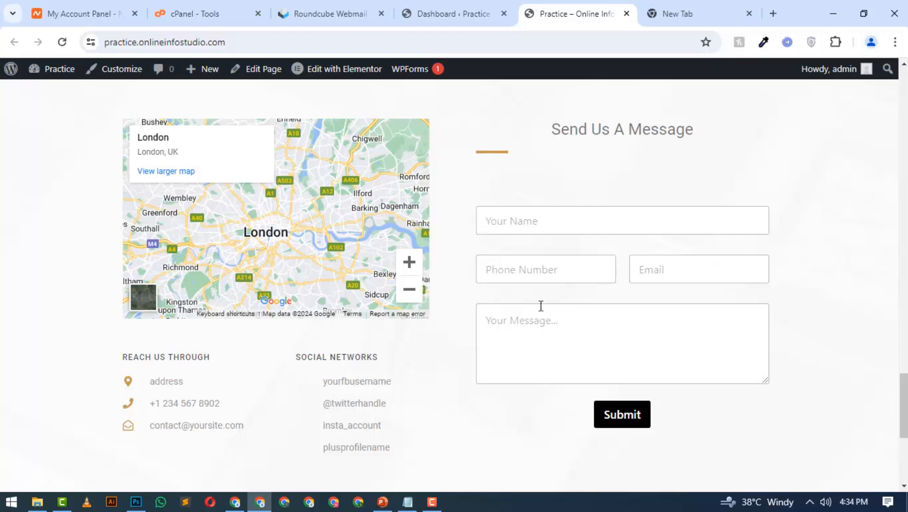
left_click(416, 0)
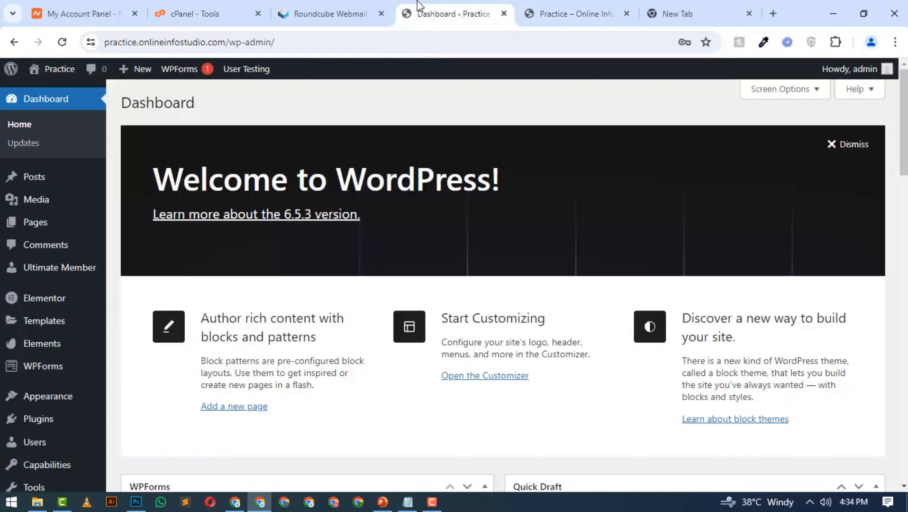
scroll(34, 306, "down", 2)
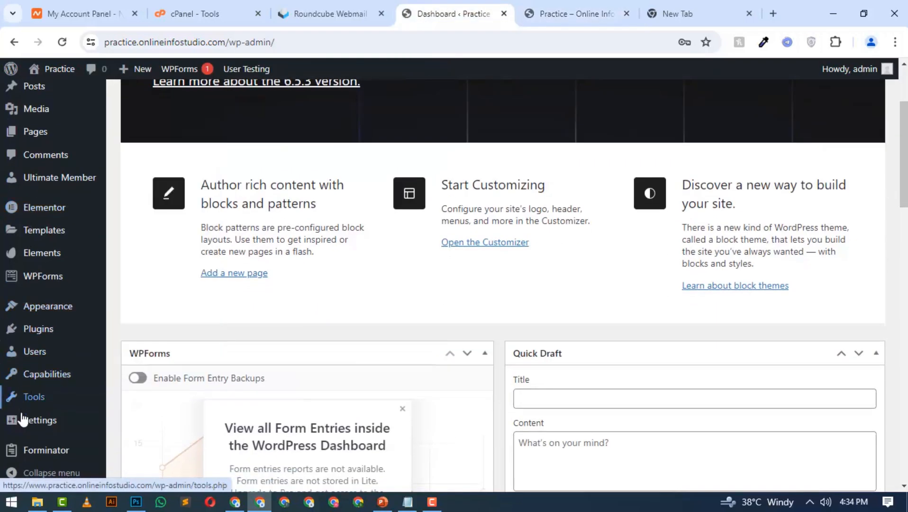
mouse_move(38, 277)
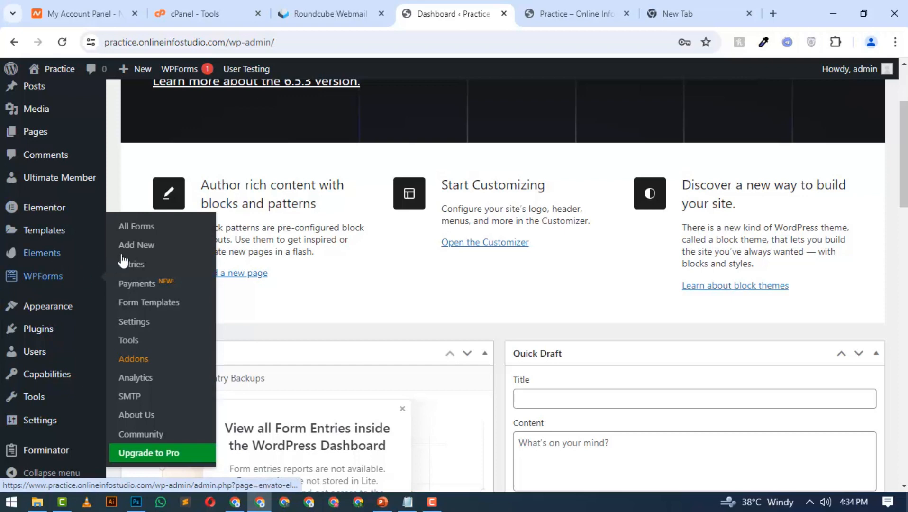
left_click(147, 234)
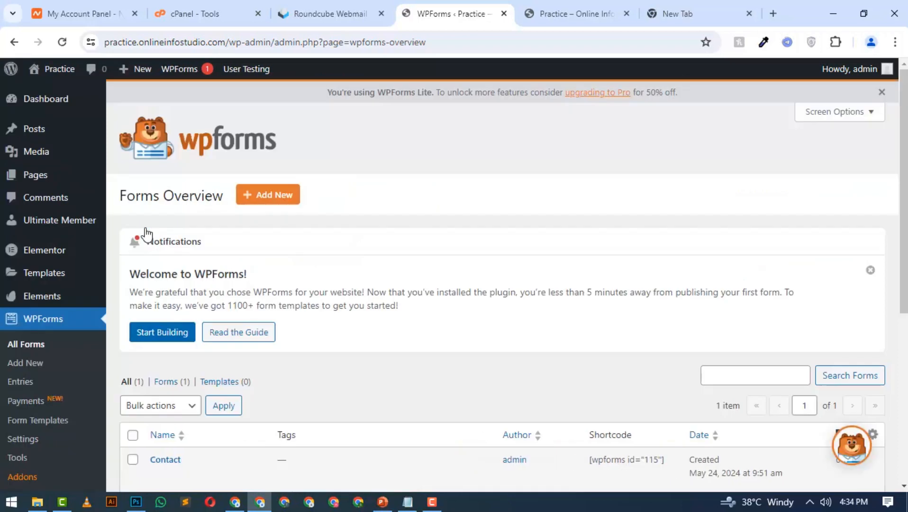
scroll(149, 237, "down", 1)
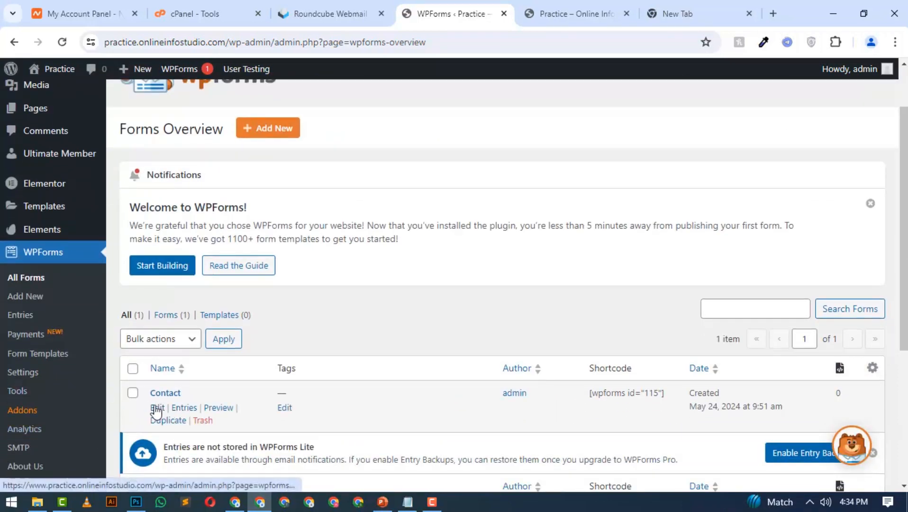
left_click(157, 408)
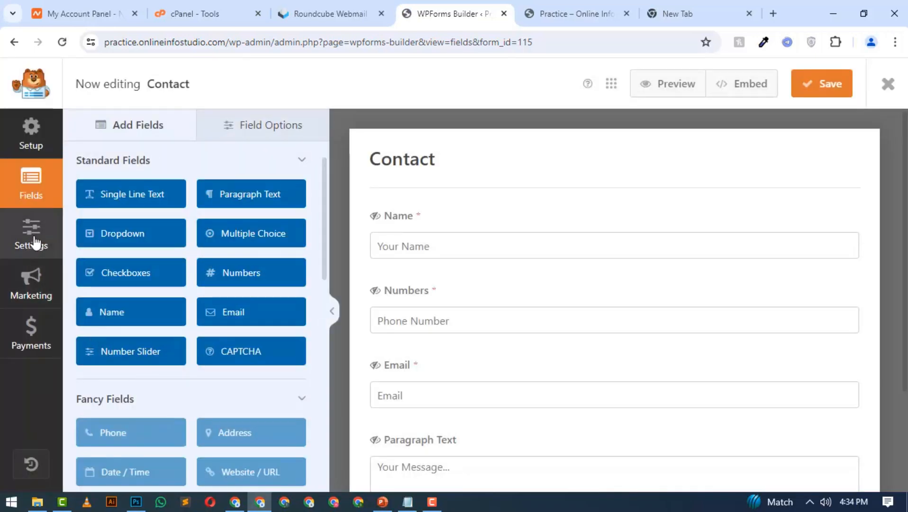
Look through the Contact form's Spam Protection and Security, Themes and Confirmations settings
left_click(36, 274)
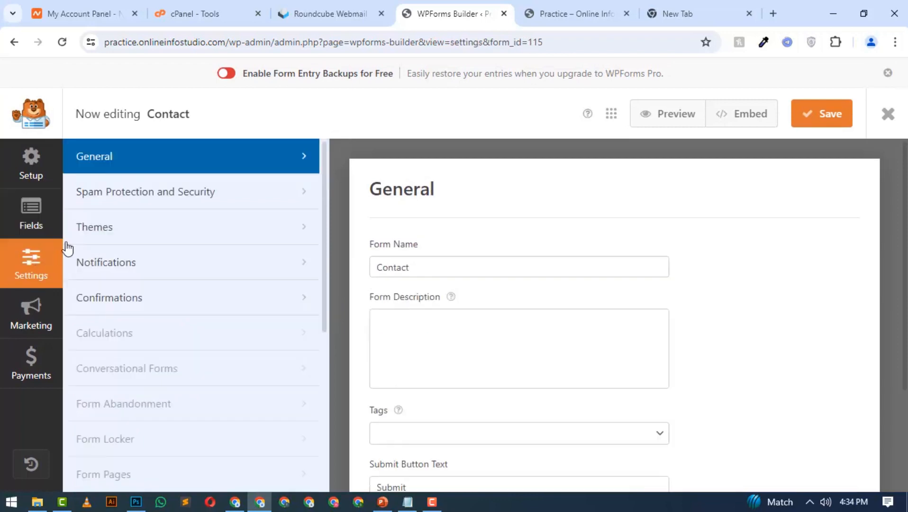
left_click(133, 212)
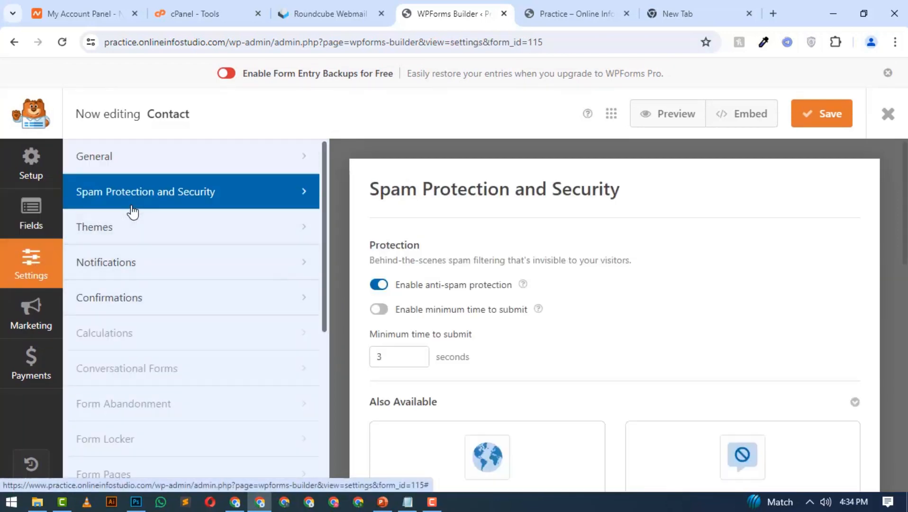
scroll(485, 244, "down", 4)
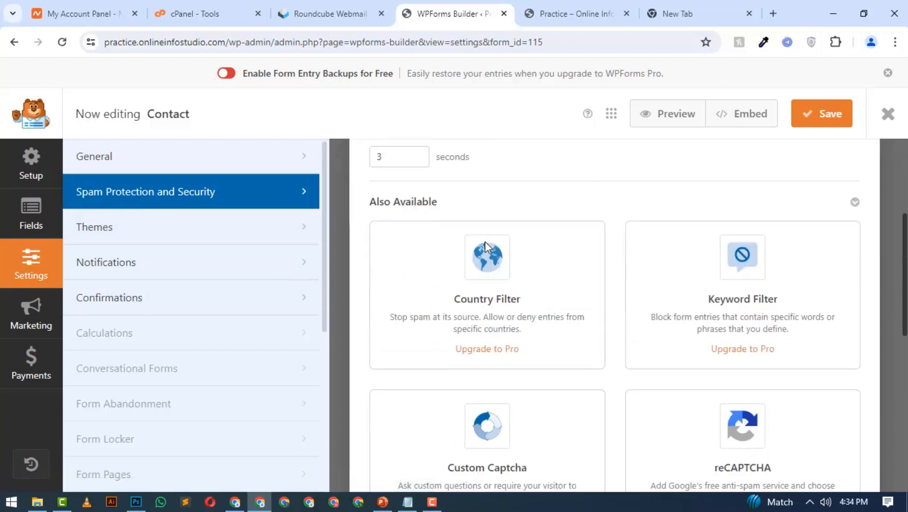
left_click(146, 236)
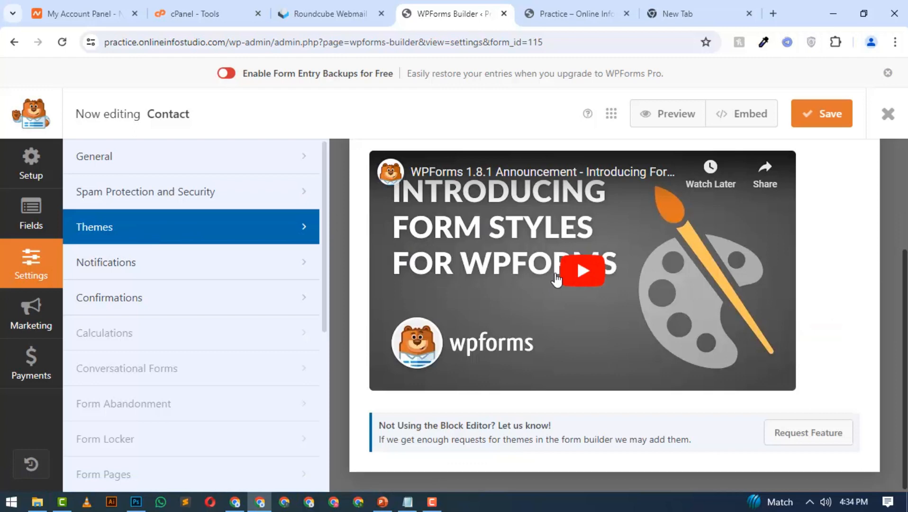
left_click(225, 302)
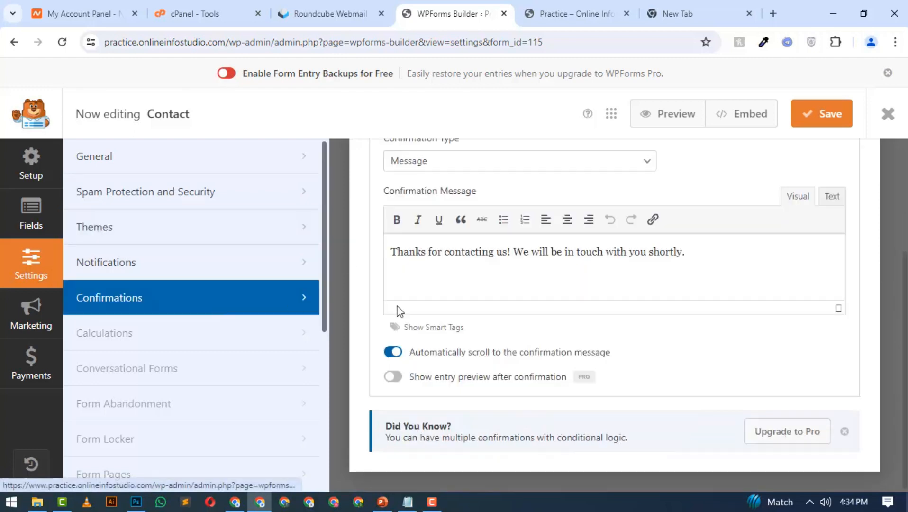
scroll(397, 311, "up", 3)
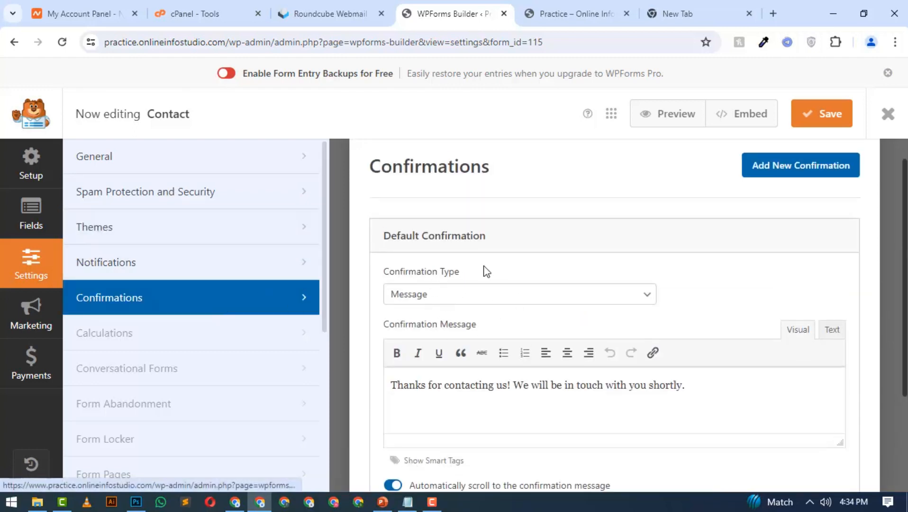
Open the form's Notifications settings and place the cursor in the default notification's Send To Email Address field
left_click(172, 273)
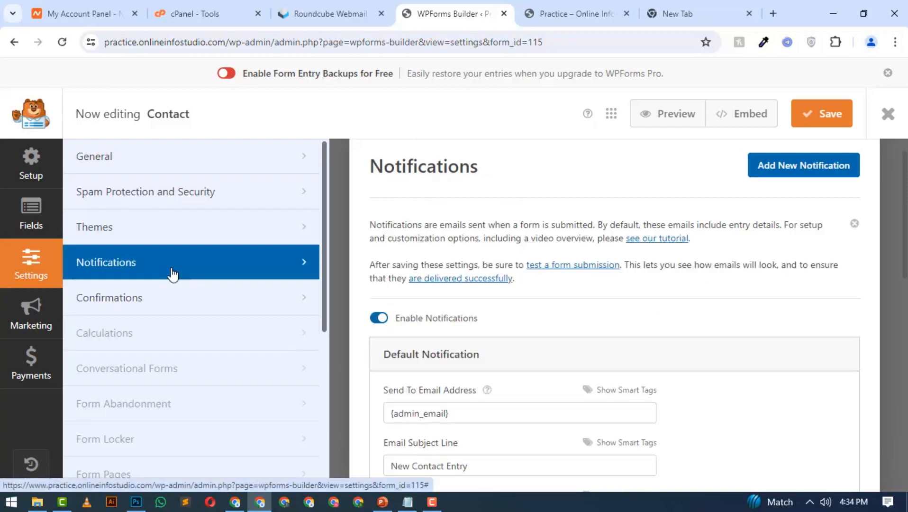
scroll(442, 305, "down", 2)
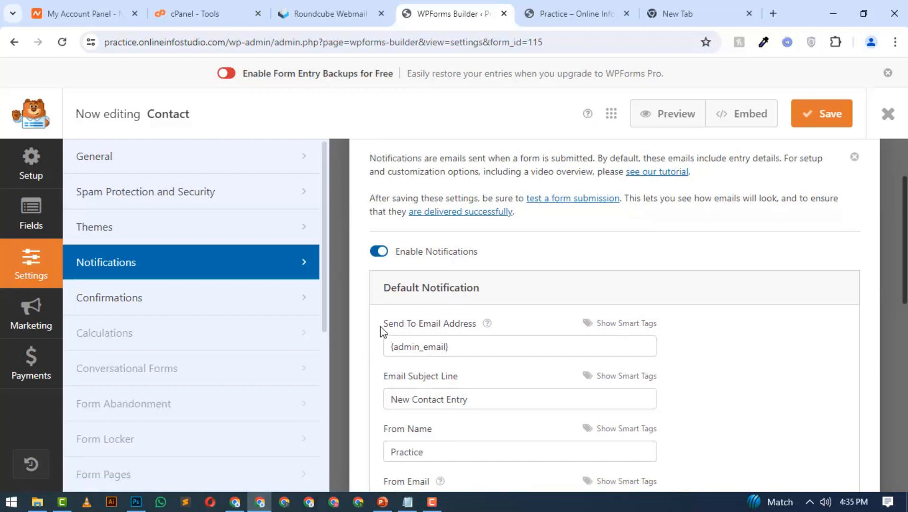
left_click_drag(382, 330, 469, 325)
scroll(486, 303, "down", 1)
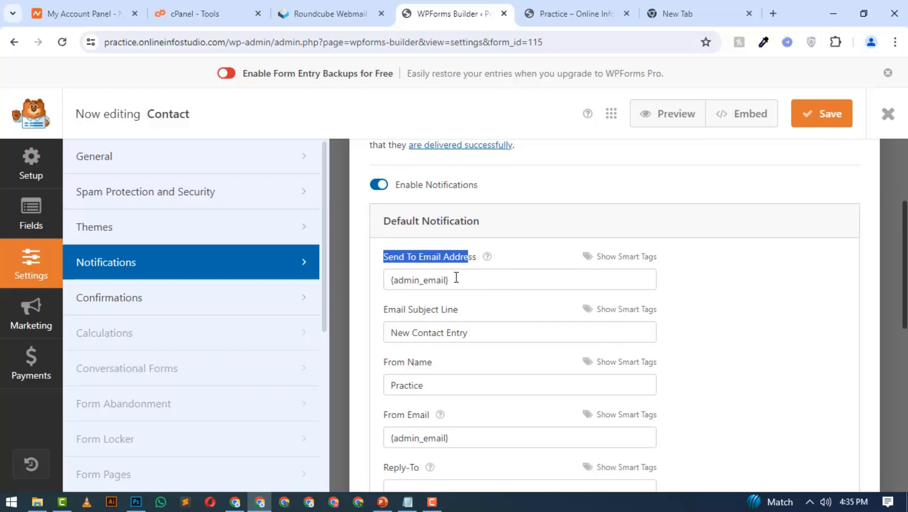
left_click_drag(454, 278, 378, 280)
left_click(441, 278)
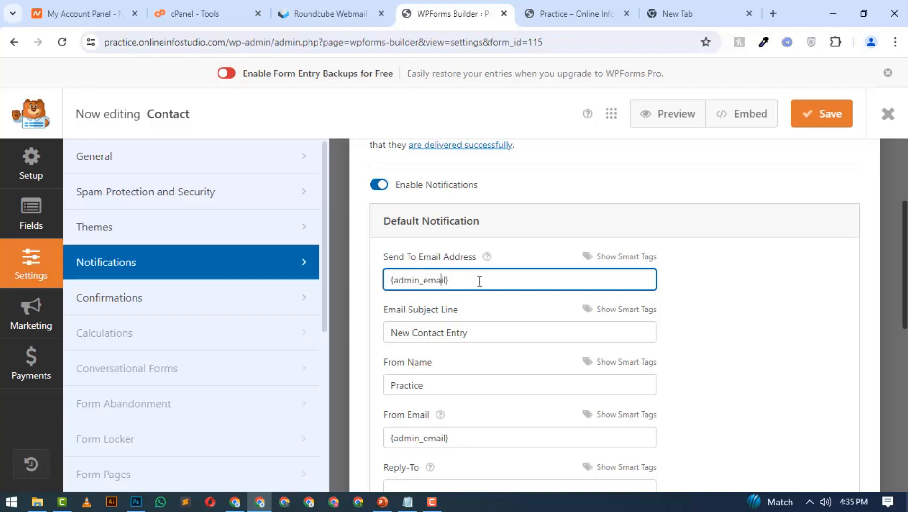
Replace the Send To Email Address with the website's domain e-mail address and check it against the Roundcube webmail account
left_click(627, 258)
left_click(416, 308)
left_click_drag(540, 281, 374, 286)
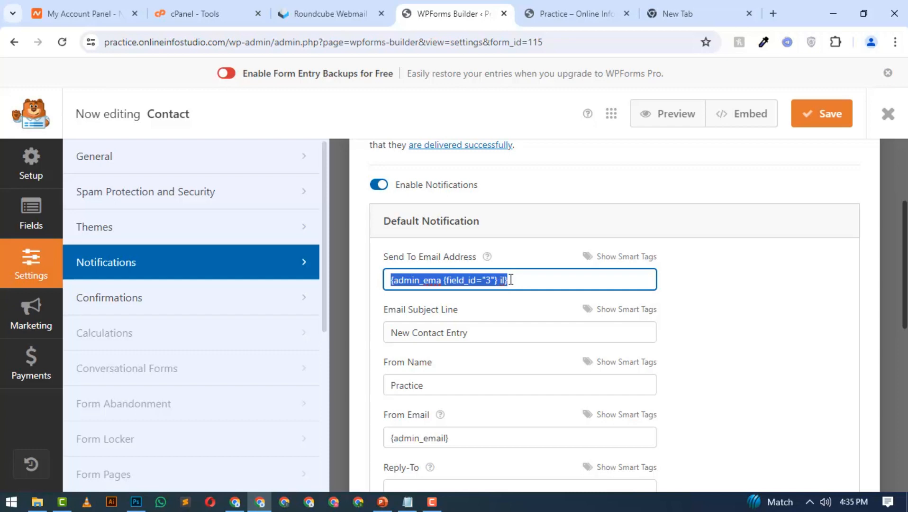
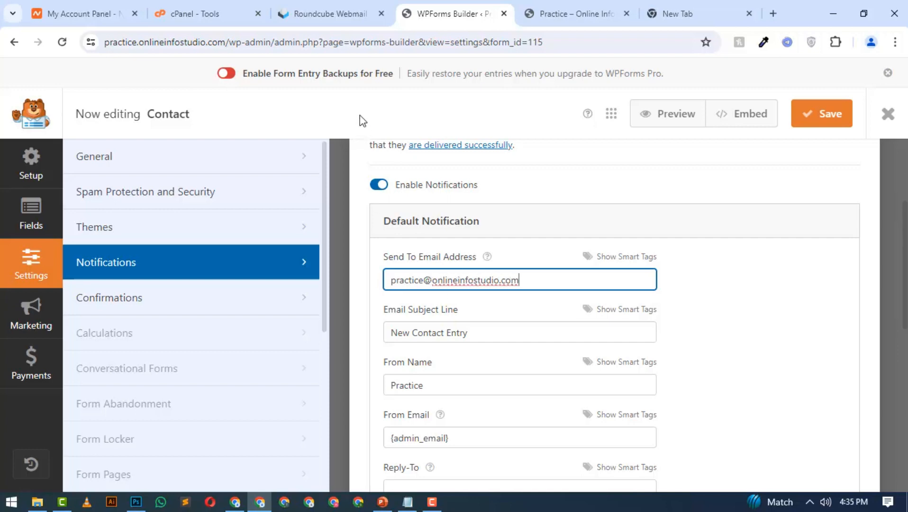
left_click(330, 13)
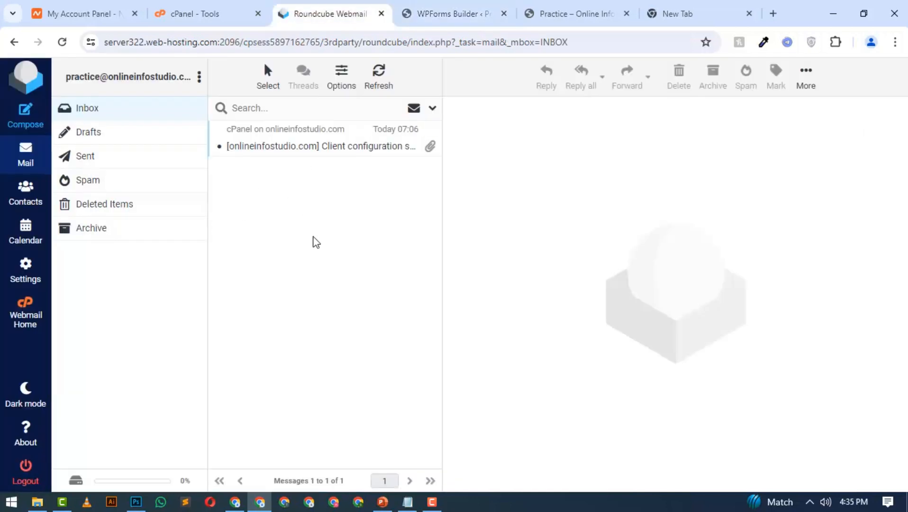
left_click(432, 13)
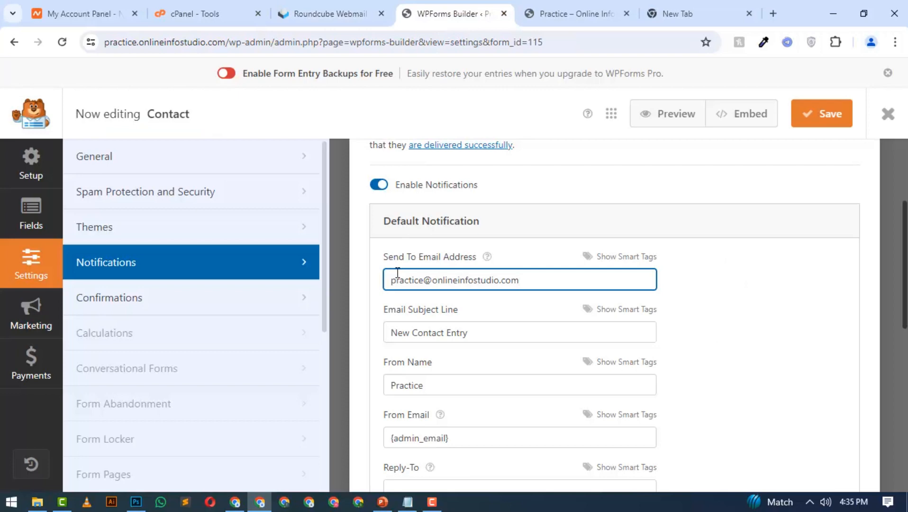
Set the notification's Email Subject Line to "Website Contact Form"
left_click_drag(480, 332, 388, 332)
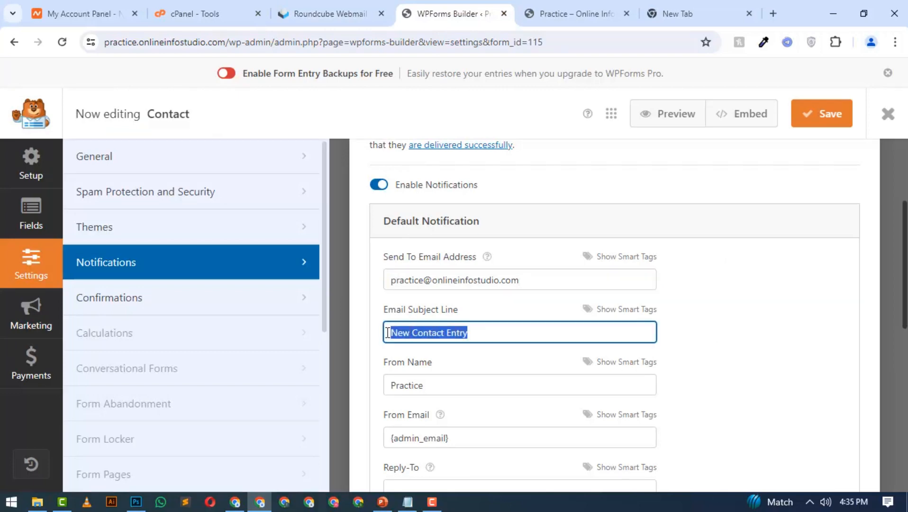
type("Websit")
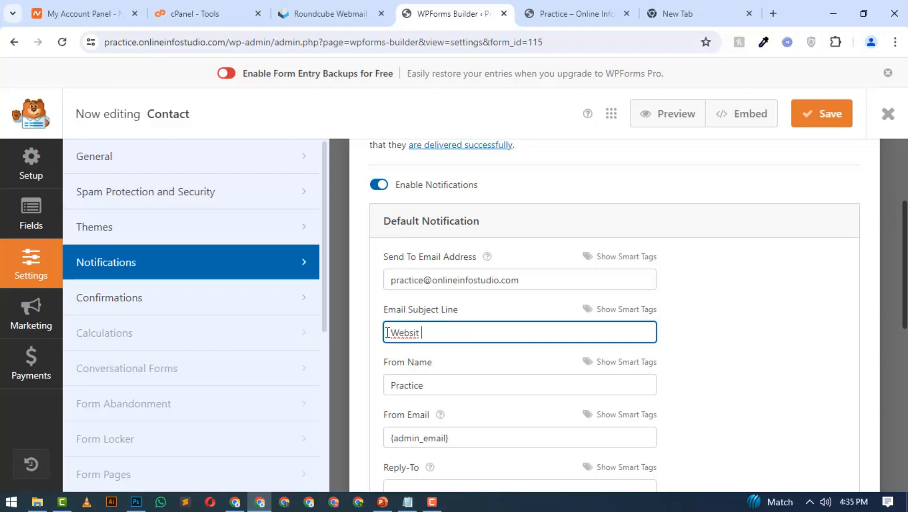
type("e Contact Form")
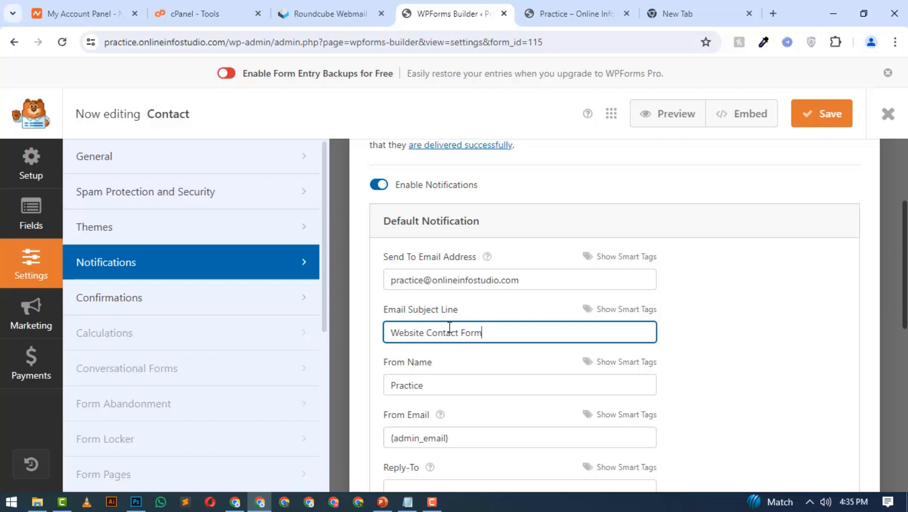
Review the default notification's From Name and clear its From Email field
scroll(449, 328, "down", 1)
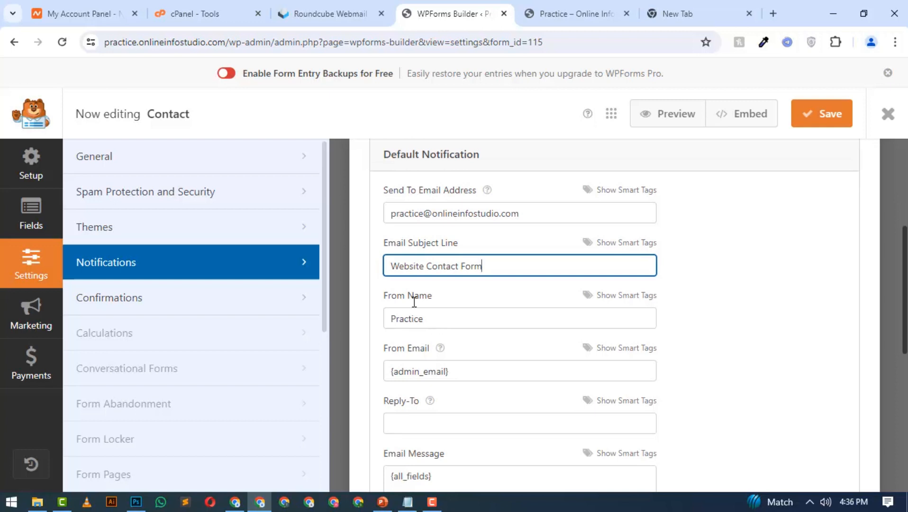
left_click(410, 319)
double_click(410, 318)
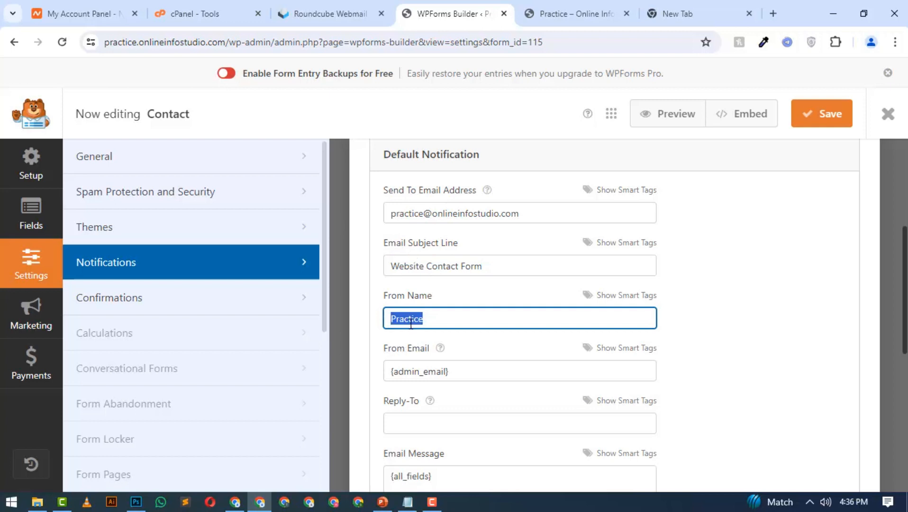
scroll(415, 303, "down", 3)
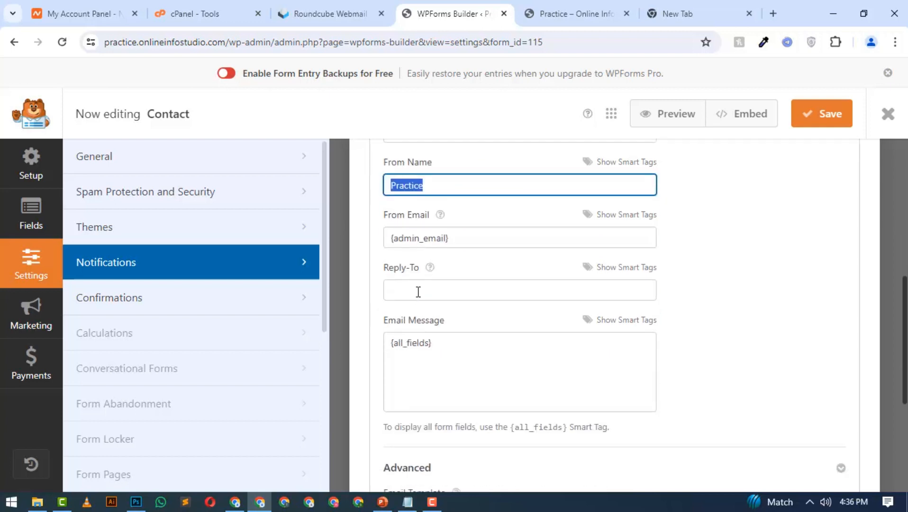
left_click_drag(384, 216, 430, 224)
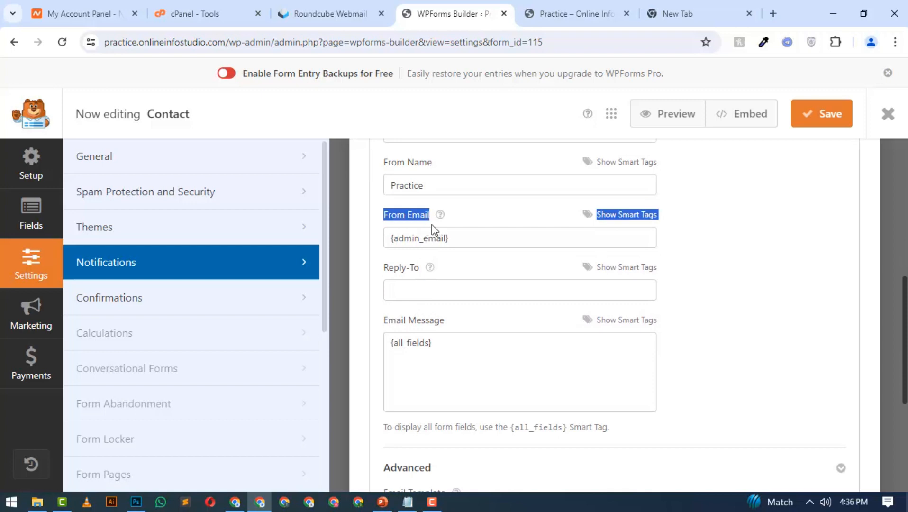
left_click(396, 214)
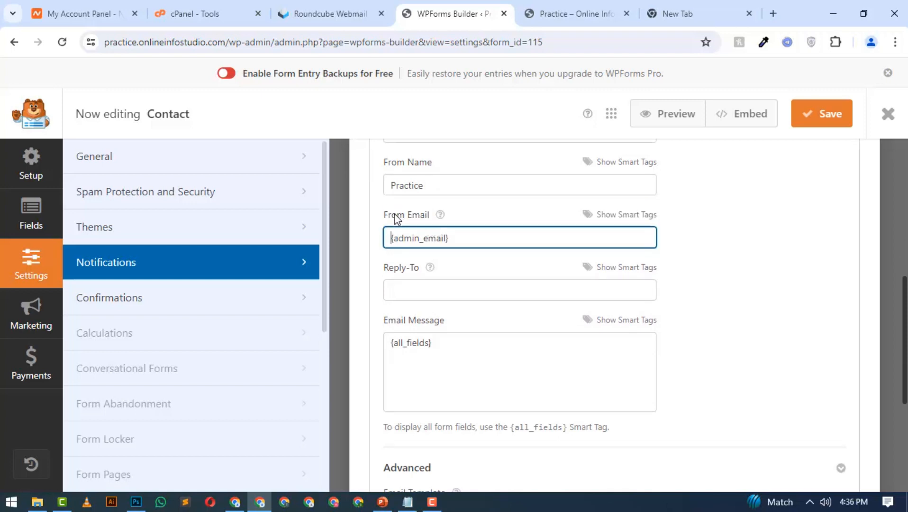
scroll(395, 214, "up", 2)
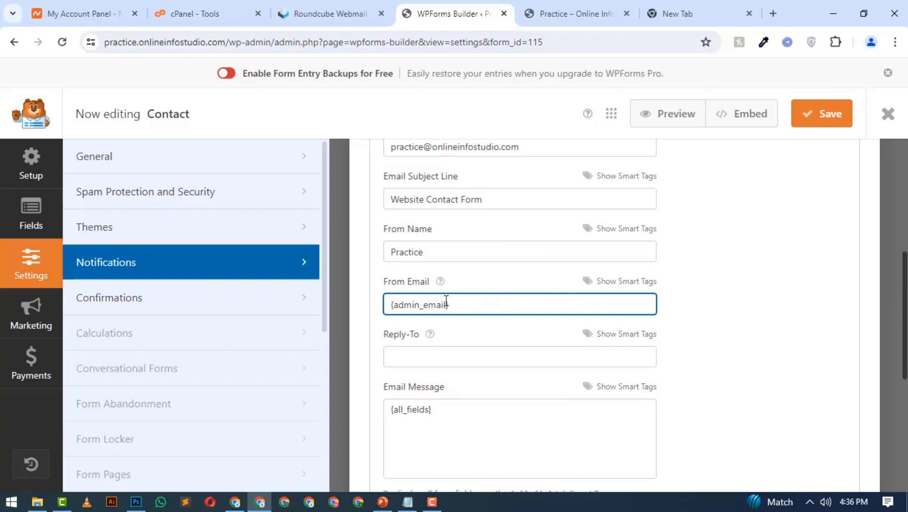
left_click_drag(458, 304, 385, 302)
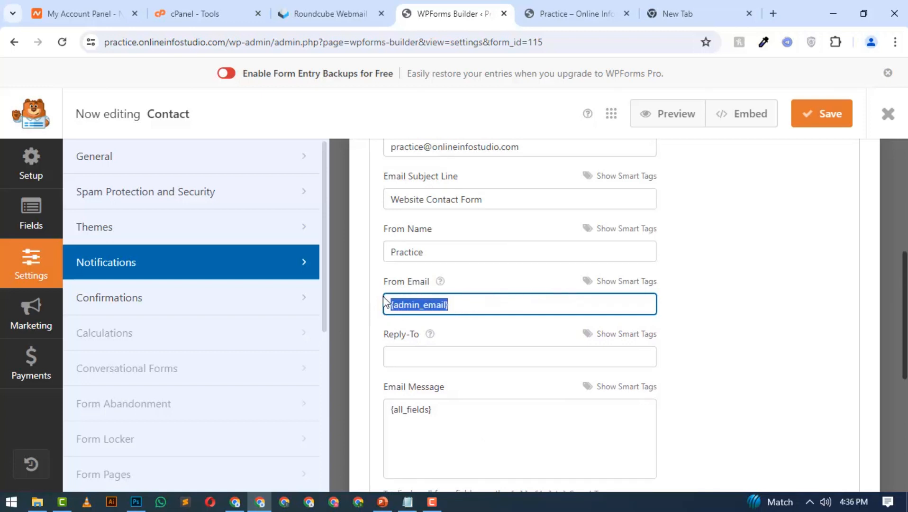
key("BackSpace")
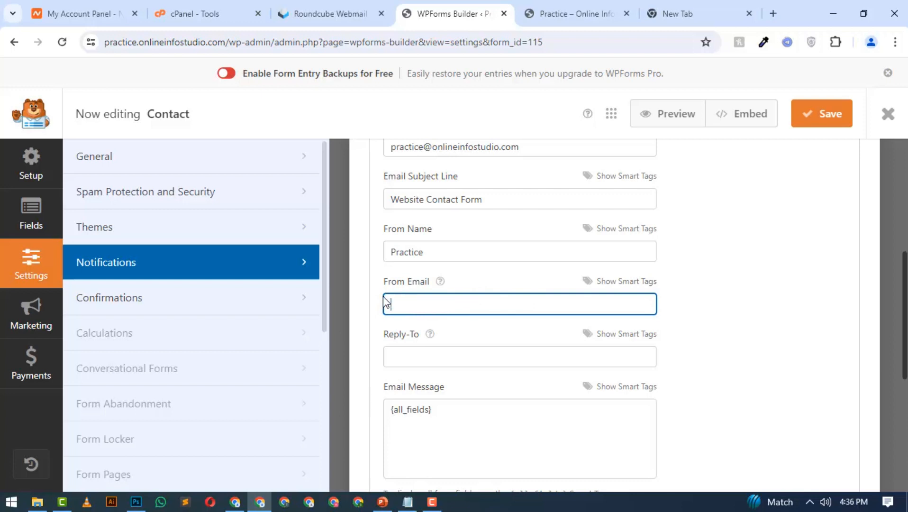
left_click_drag(457, 304, 391, 300)
key("BackSpace")
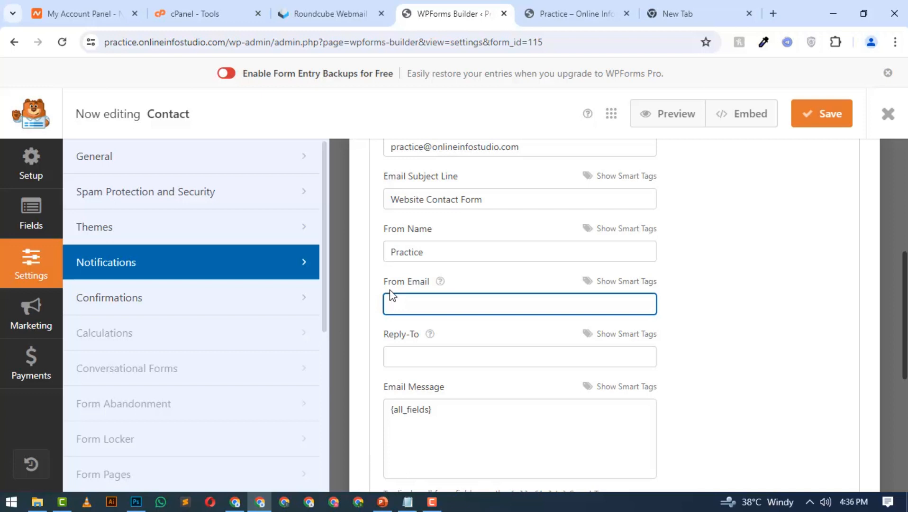
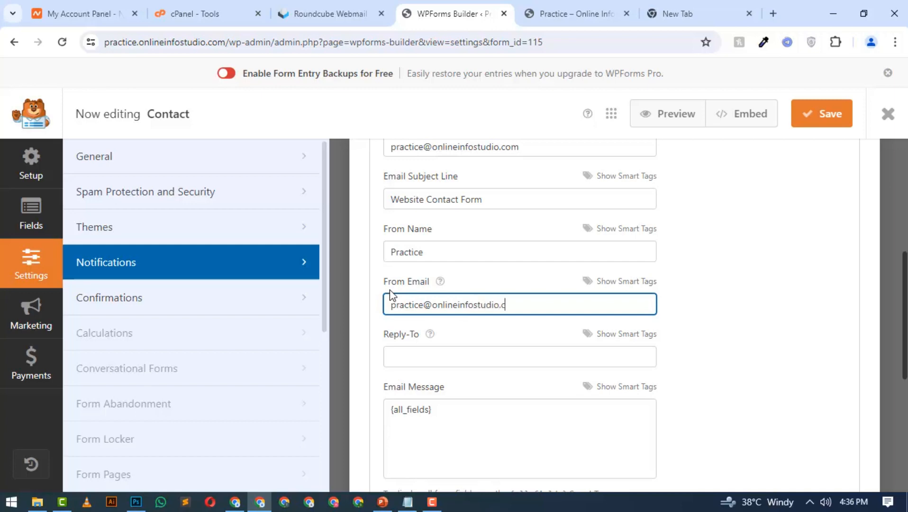
View the website's contact form, and review the From Email and Send To Email Address values in the form's notification settings
left_click(548, 7)
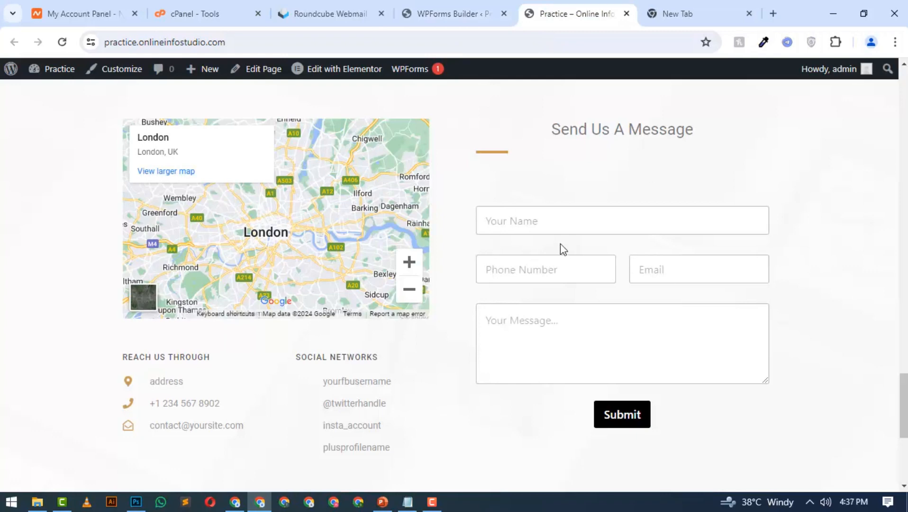
left_click(451, 17)
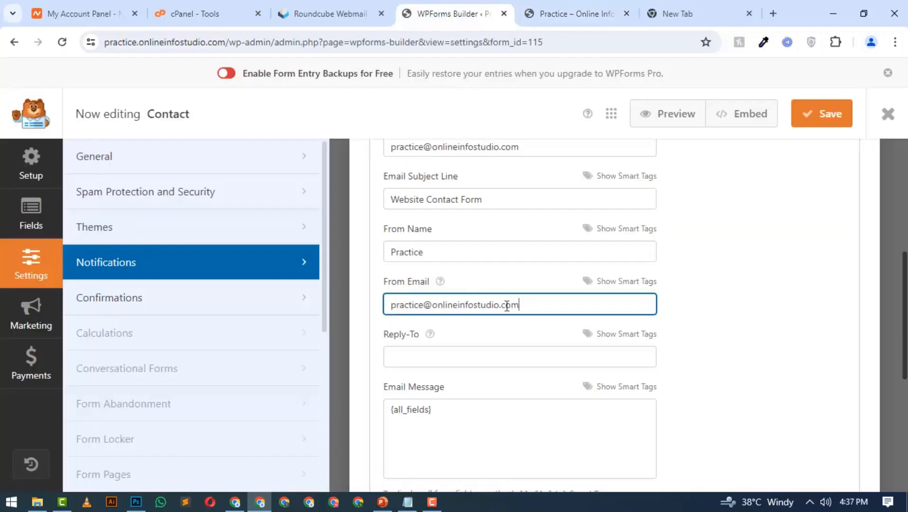
left_click_drag(520, 305, 386, 322)
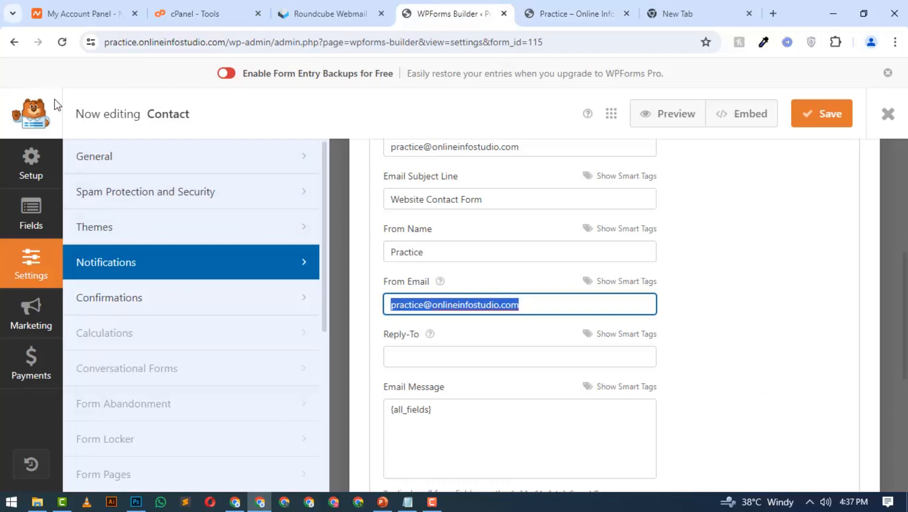
left_click(456, 304)
key("End")
key("shift+Left")
key("shift+Left")
key("shift+Left")
key("shift+Left")
left_click(404, 307, "shift")
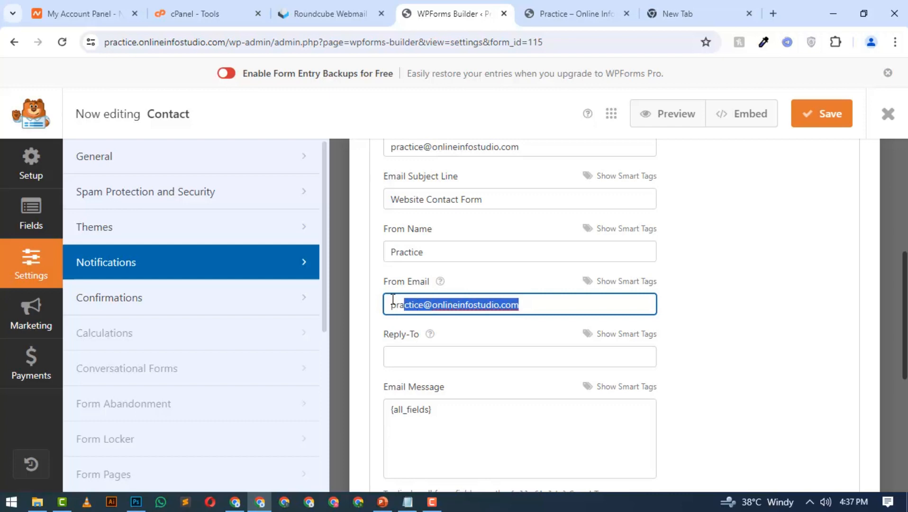
left_click_drag(386, 303, 518, 306)
left_click(518, 306)
scroll(451, 277, "up", 2)
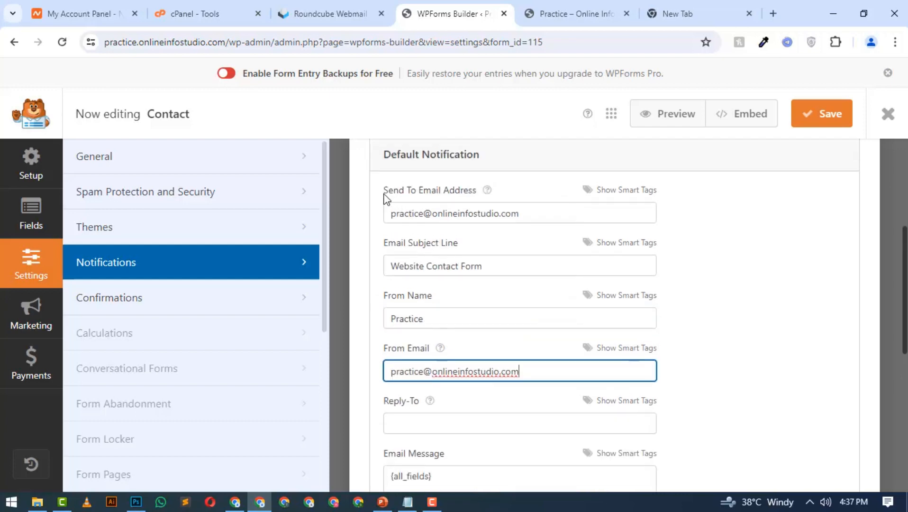
left_click_drag(395, 216, 535, 214)
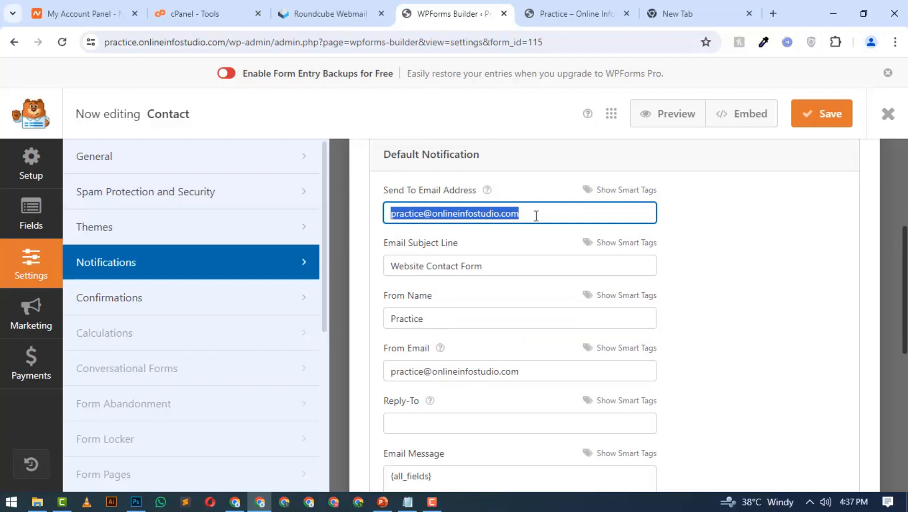
left_click(535, 214)
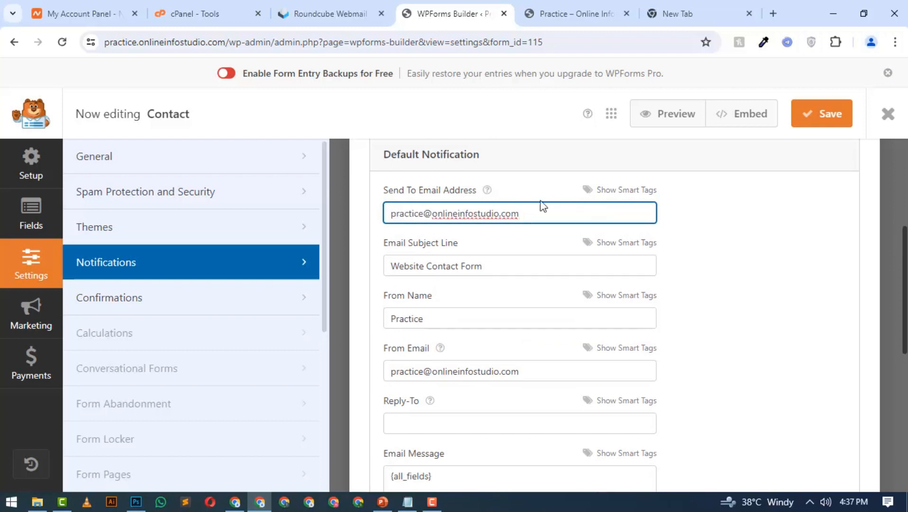
Read the Send To Email Address help, add a sample second recipient separated by a comma, and remove it again
mouse_move(486, 191)
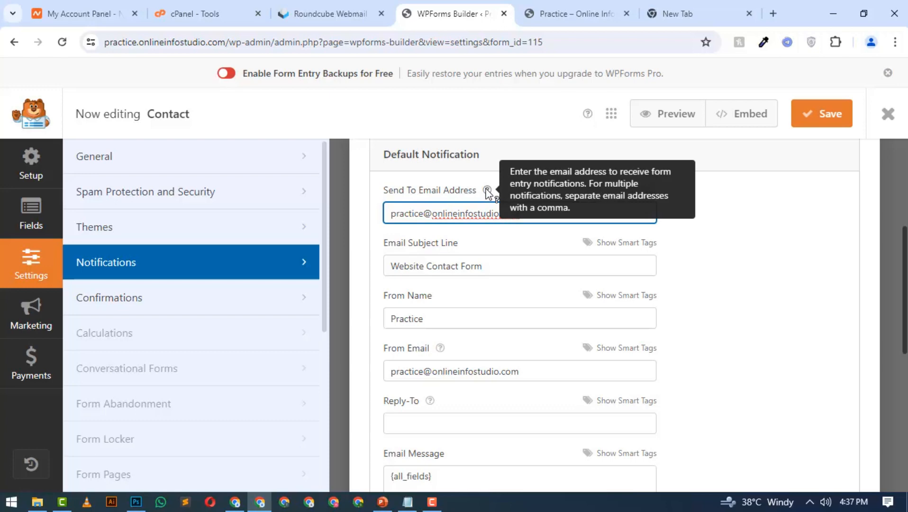
left_click(533, 235)
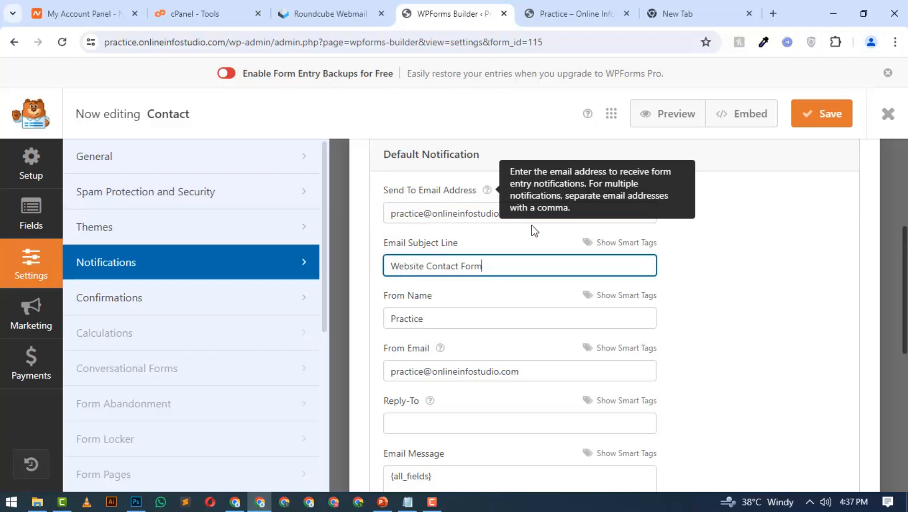
left_click(535, 229)
left_click(535, 215)
type(", ")
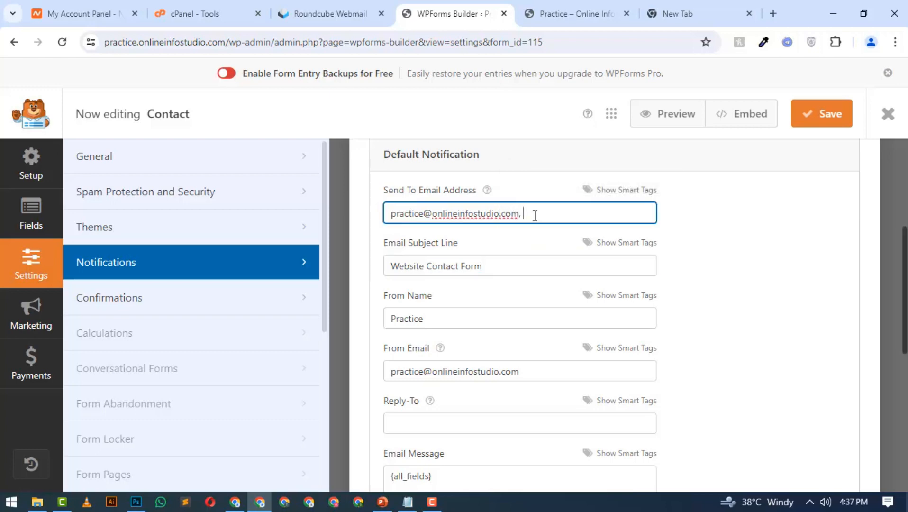
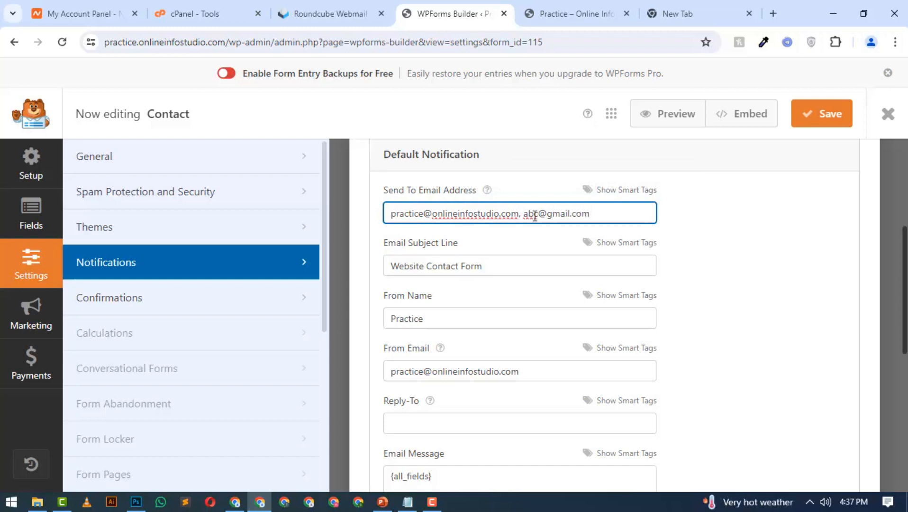
left_click_drag(519, 215, 599, 217)
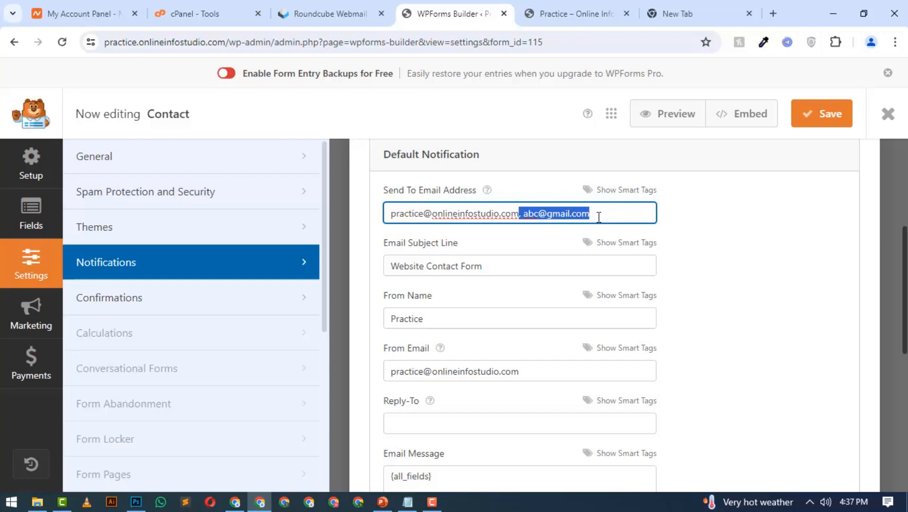
key("BackSpace")
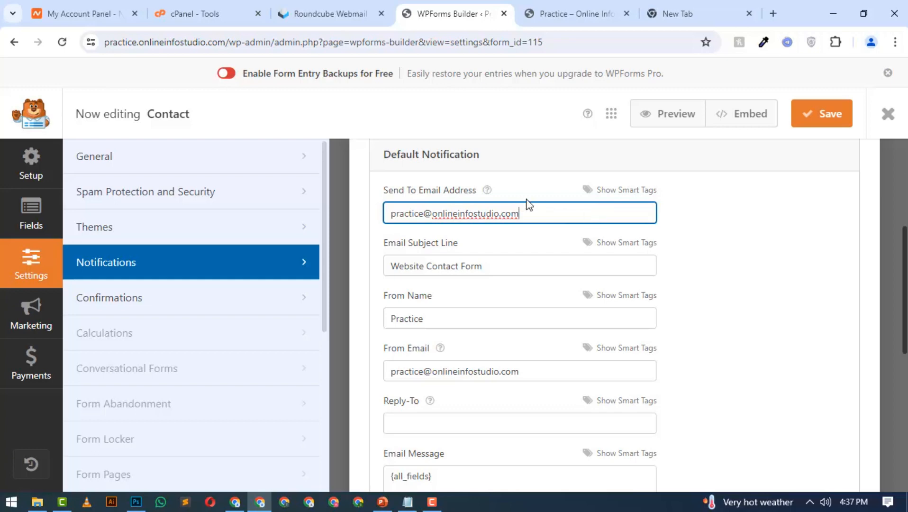
Try to add a new notification and dismiss the Pro upgrade dialog
scroll(526, 223, "up", 4)
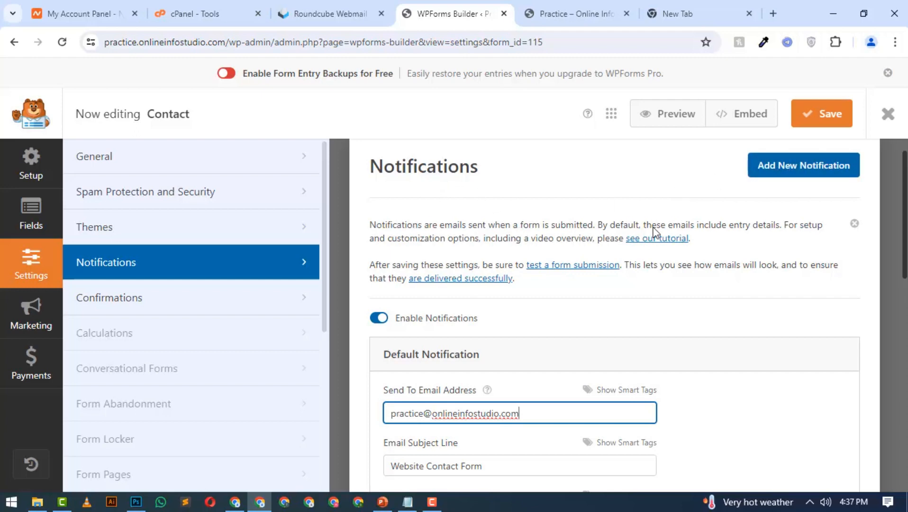
left_click(789, 176)
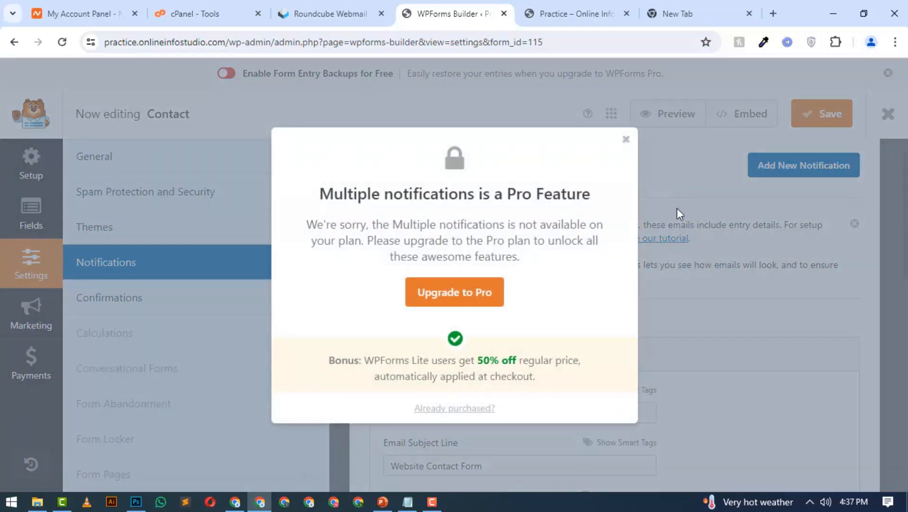
left_click(626, 139)
Recheck the default notification's From Email and Send To Email Address, and save the Contact form
scroll(406, 239, "down", 10)
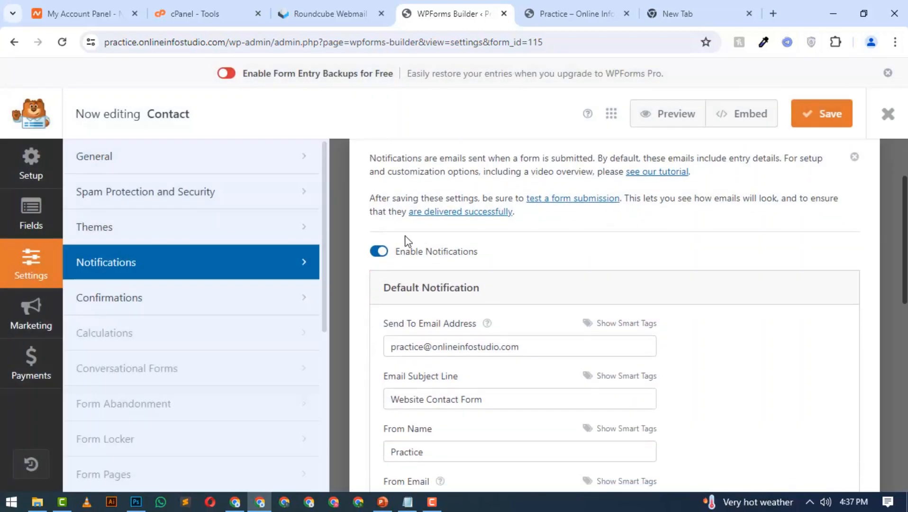
scroll(635, 332, "up", 10)
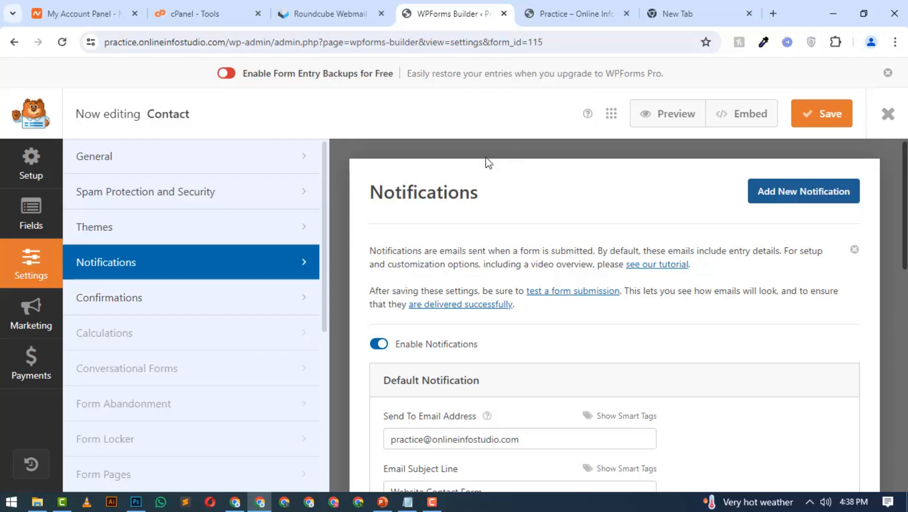
scroll(486, 162, "down", 3)
scroll(411, 184, "up", 1)
scroll(409, 184, "up", 1)
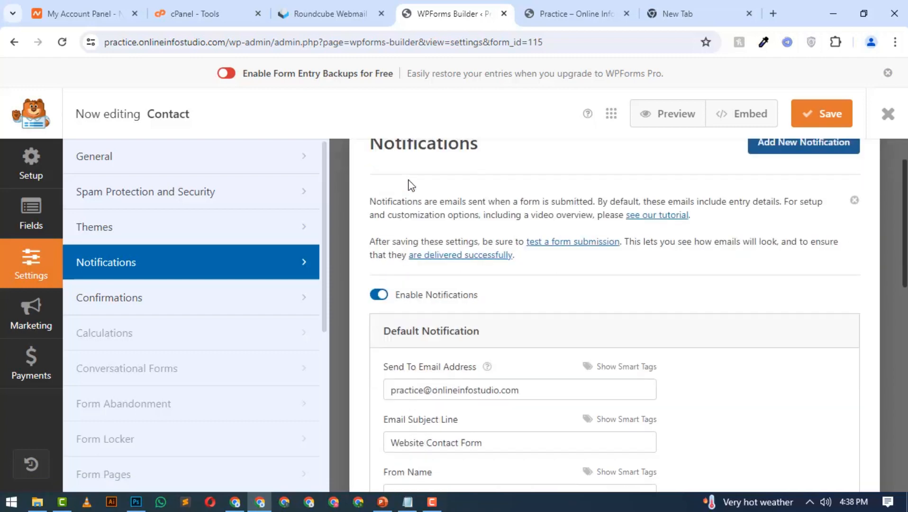
scroll(417, 184, "down", 2)
scroll(450, 248, "down", 1)
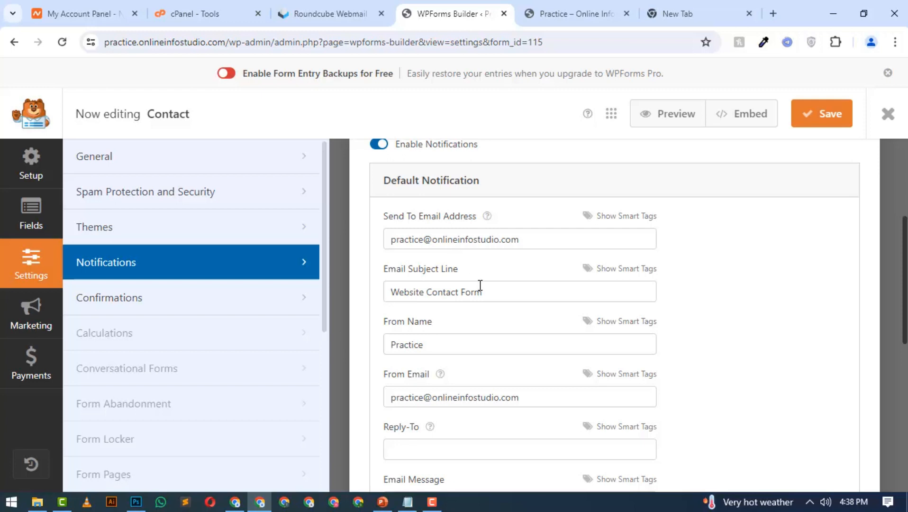
left_click_drag(518, 397, 371, 411)
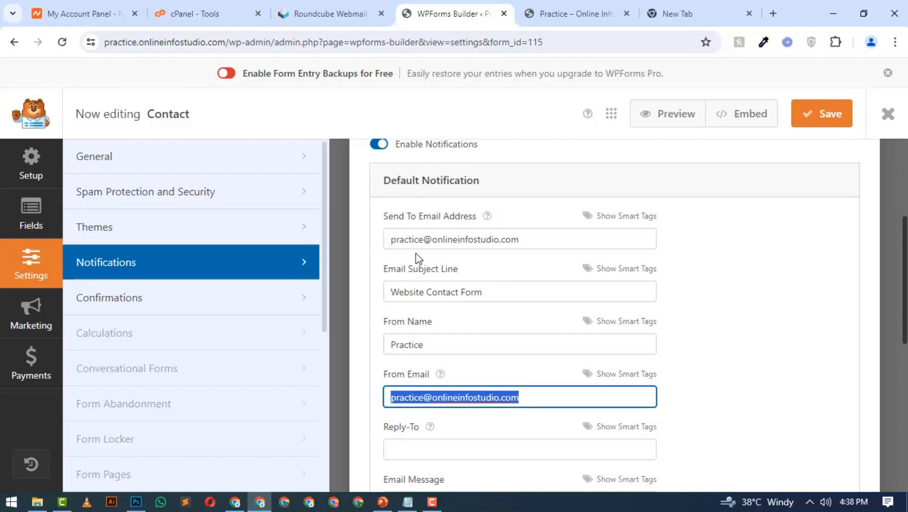
left_click_drag(394, 234, 558, 238)
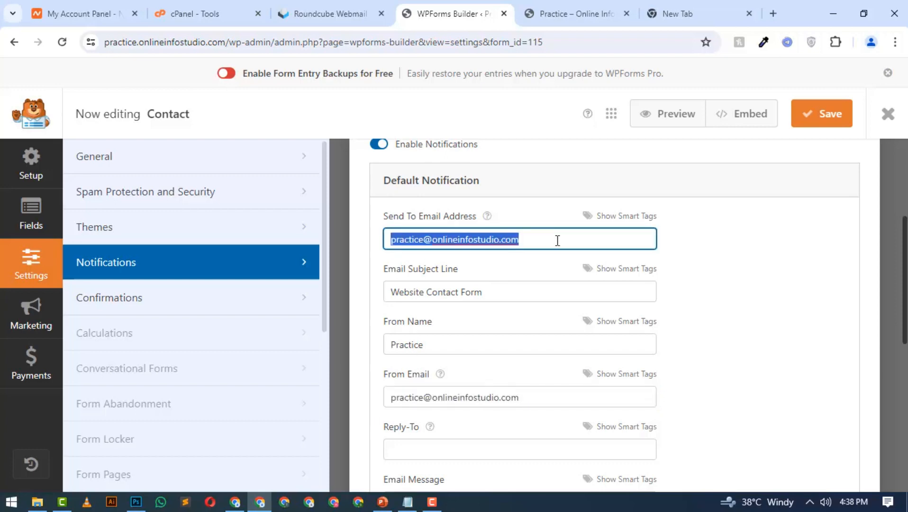
left_click(823, 116)
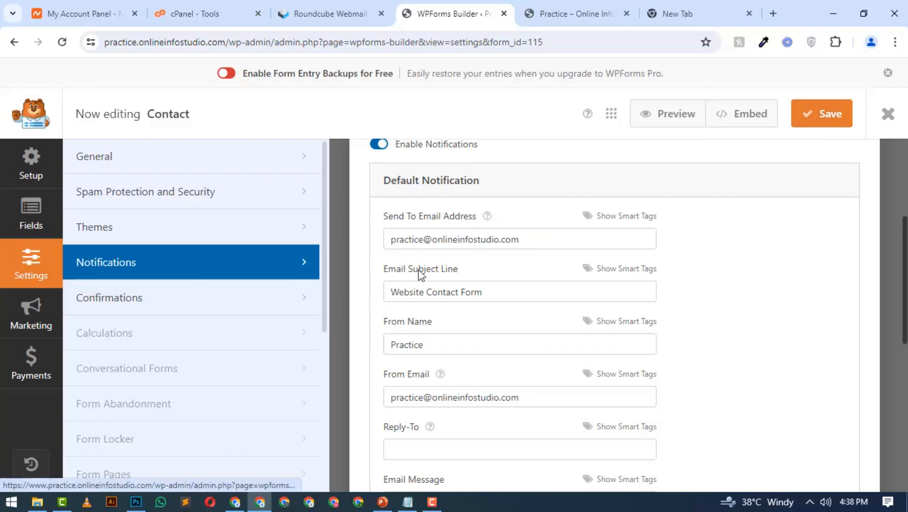
Go to the notification's Reply-To field, and open a reply to the cPanel message in Roundcube webmail to examine its recipient
scroll(421, 275, "down", 3)
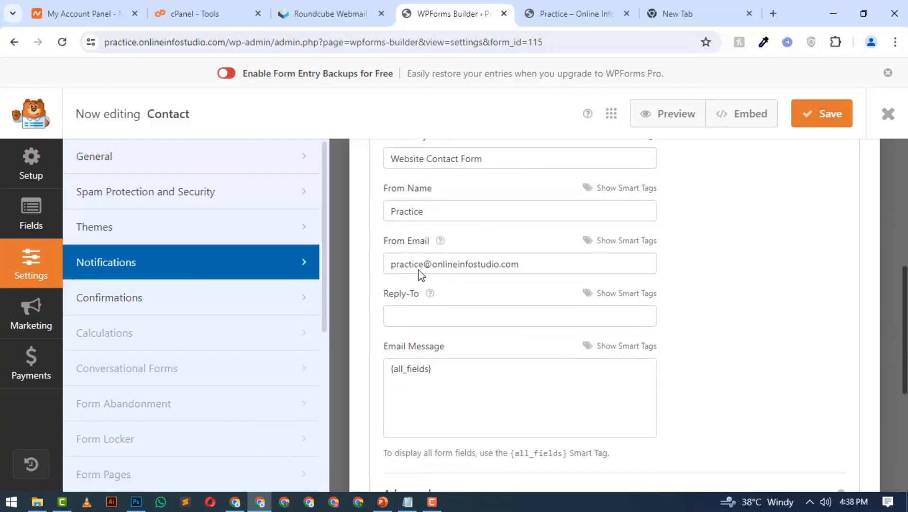
left_click(417, 315)
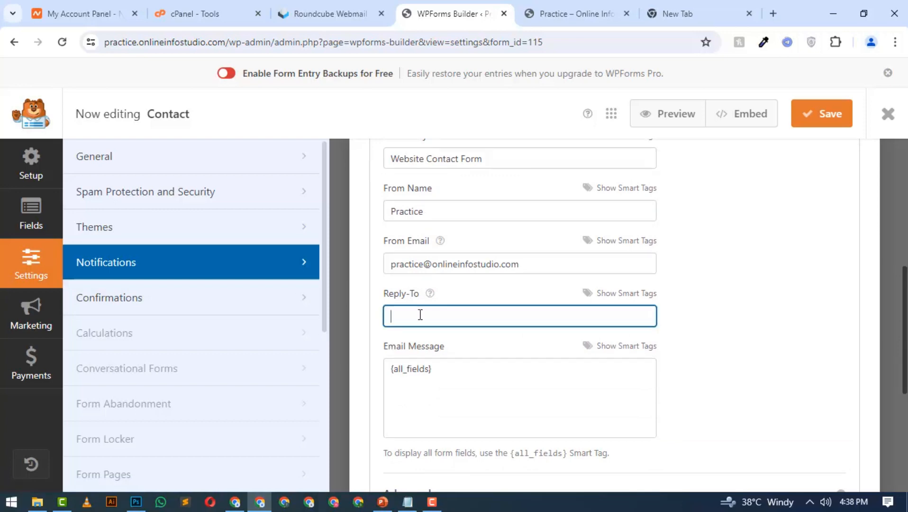
left_click(300, 8)
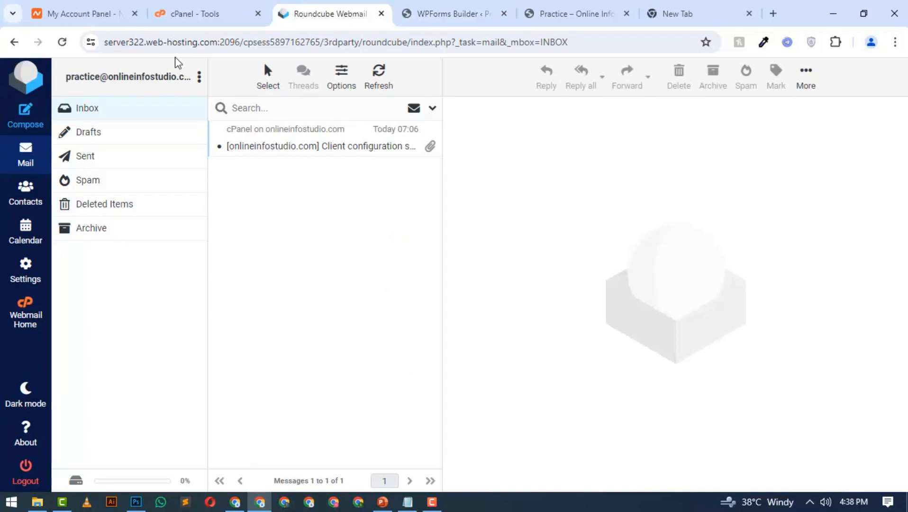
left_click(264, 138)
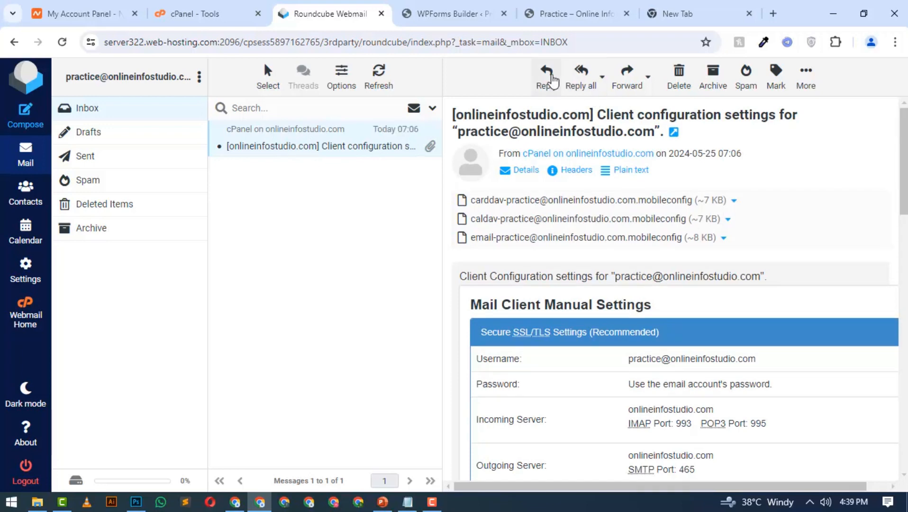
left_click(551, 80)
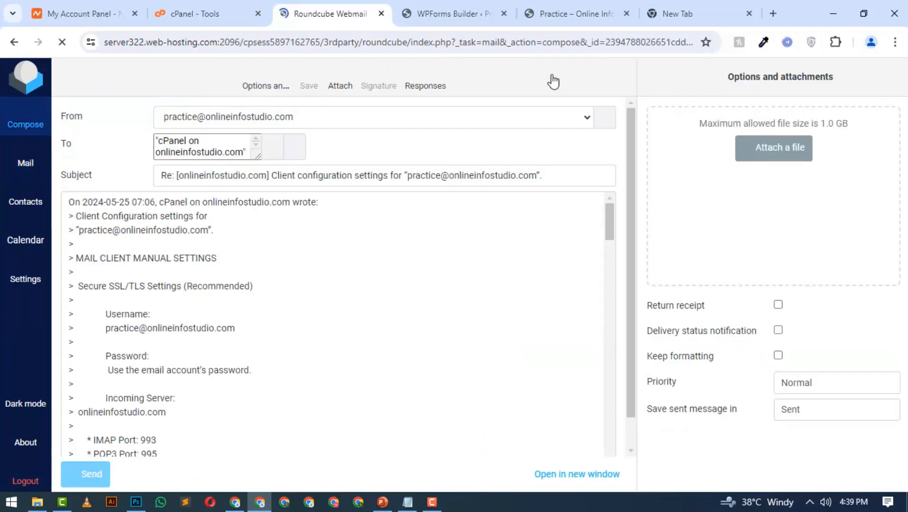
scroll(367, 151, "up", 15)
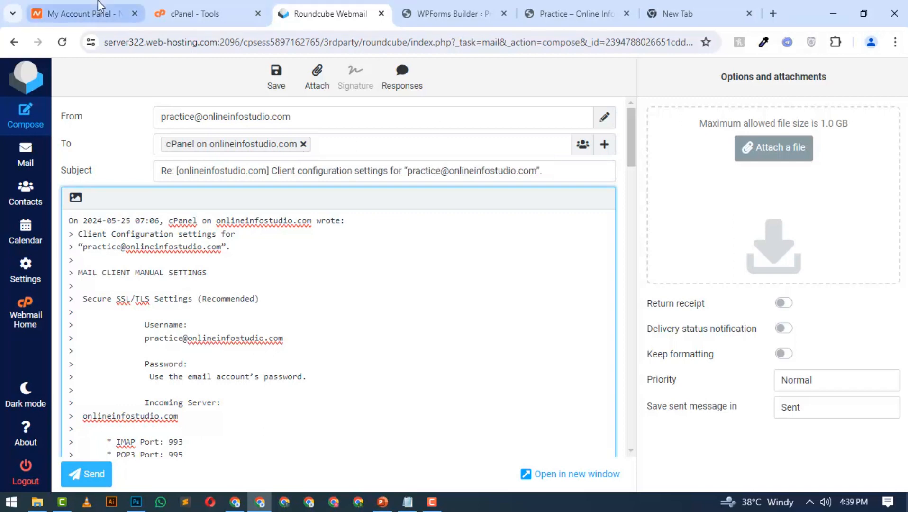
Back in the WPForms builder, examine the smart tags available for the Email Message and its {all_fields} content
left_click(475, 12)
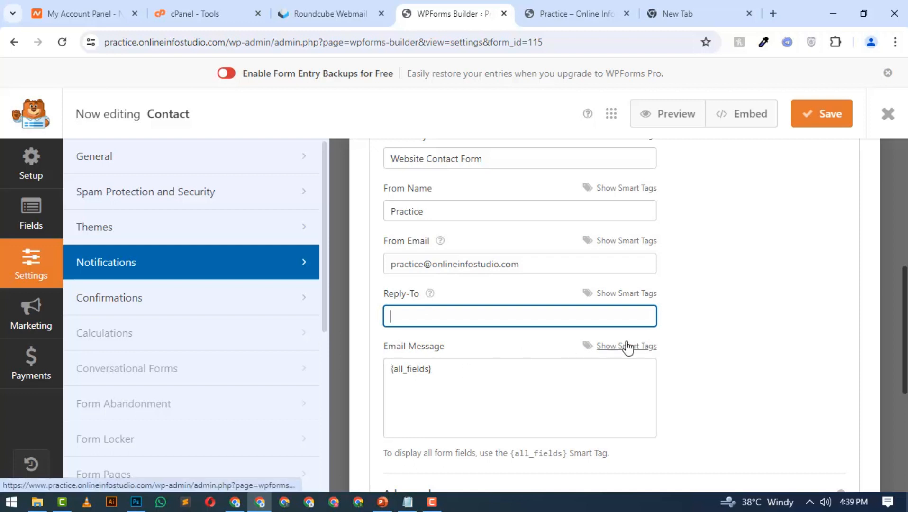
left_click(615, 349)
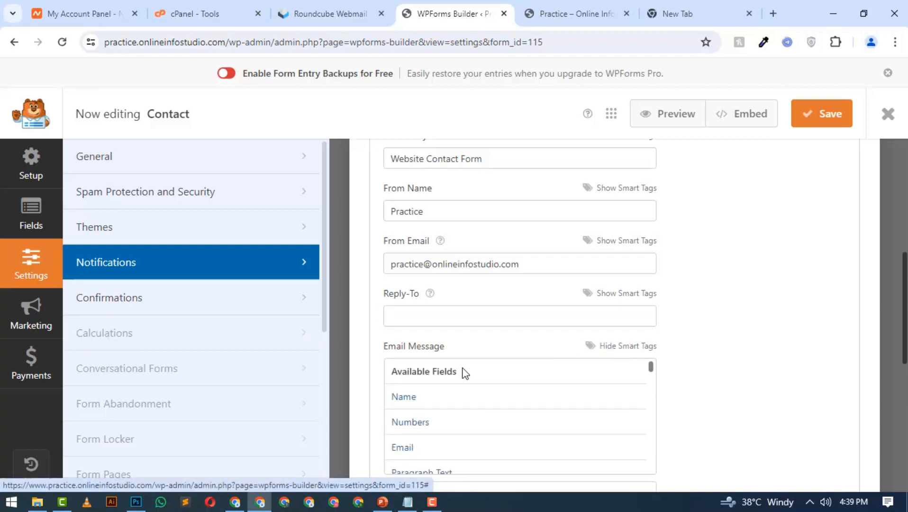
scroll(450, 379, "down", 3)
scroll(703, 351, "down", 3)
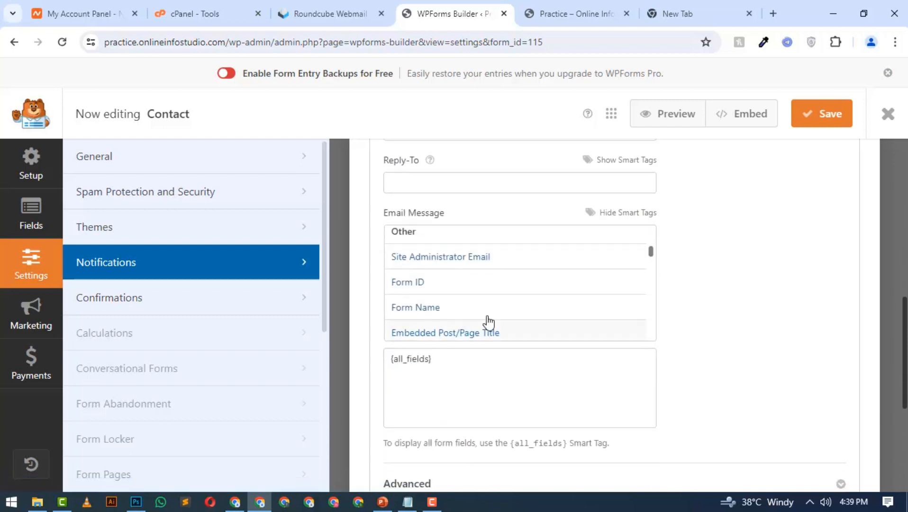
scroll(476, 301, "up", 5)
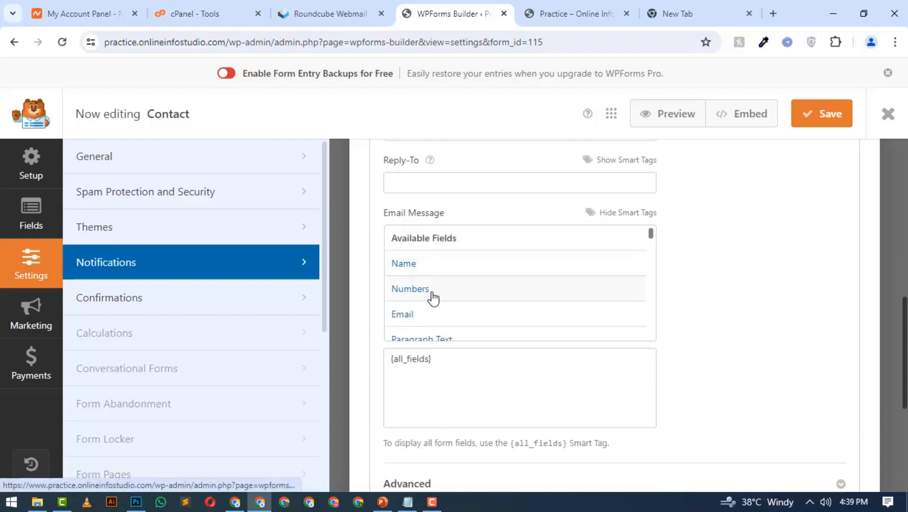
scroll(417, 305, "down", 2)
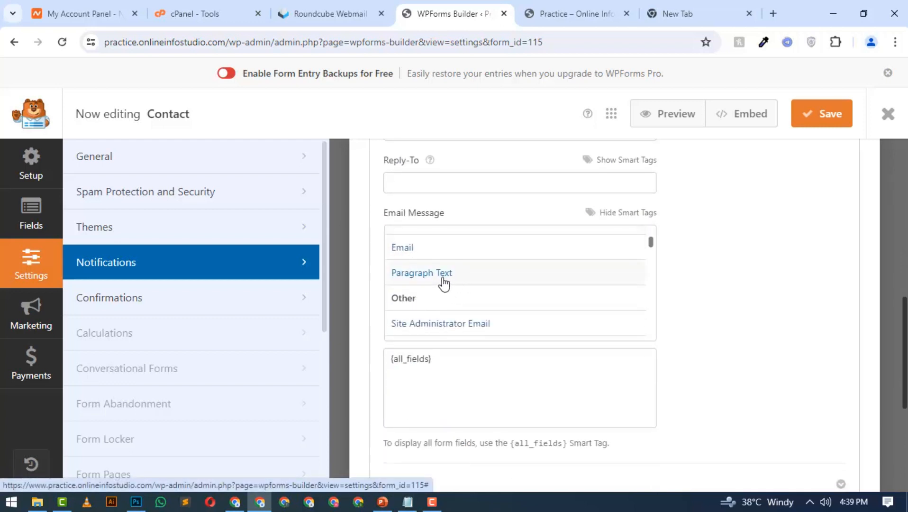
scroll(442, 281, "up", 2)
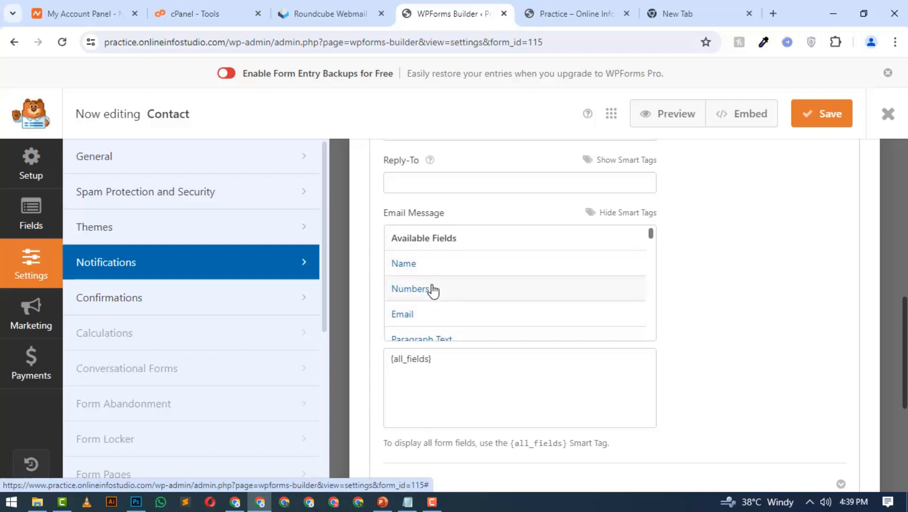
scroll(432, 290, "down", 3)
scroll(432, 290, "up", 3)
scroll(431, 289, "down", 2)
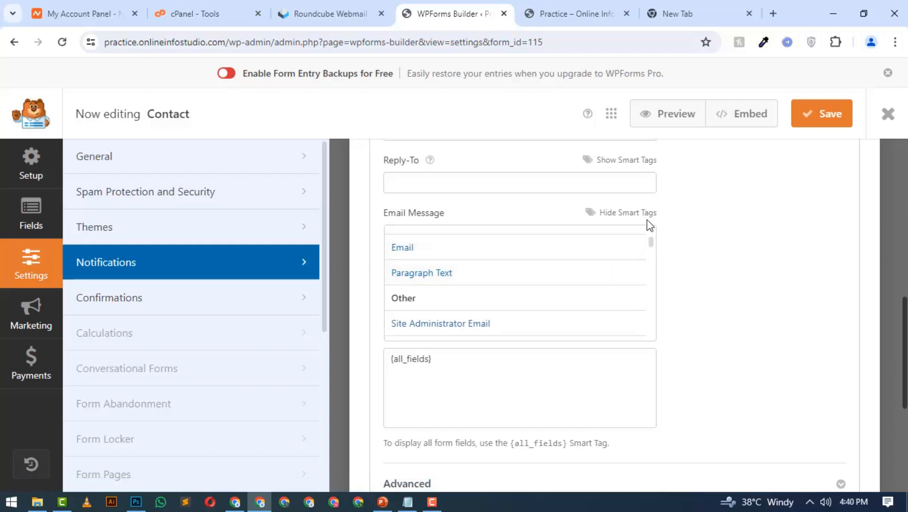
left_click(398, 359)
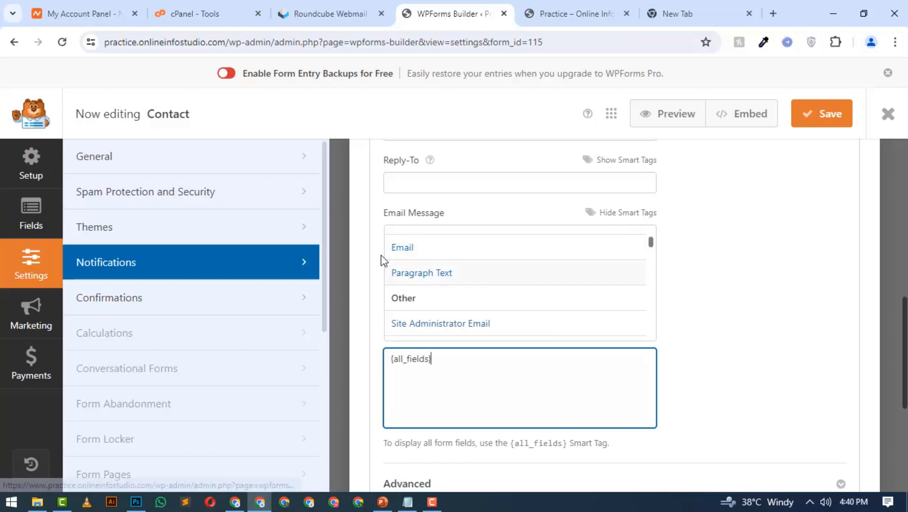
Hide the Email Message smart tags, and go to the Confirmations settings to read the default confirmation message
left_click(367, 313)
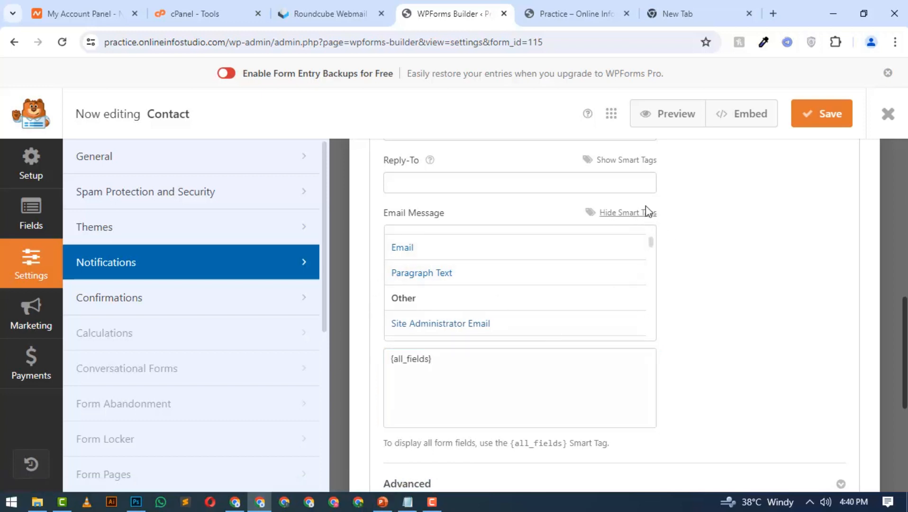
left_click(635, 213)
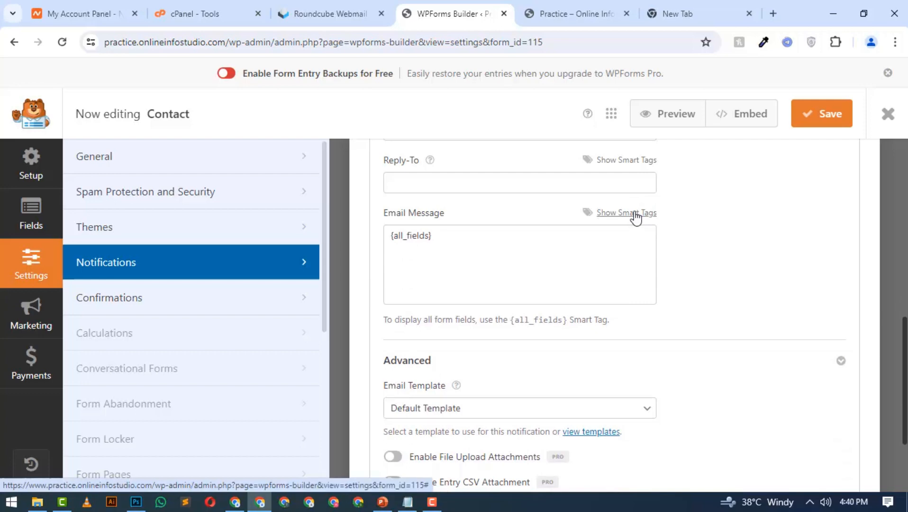
left_click(244, 297)
scroll(447, 269, "up", 1)
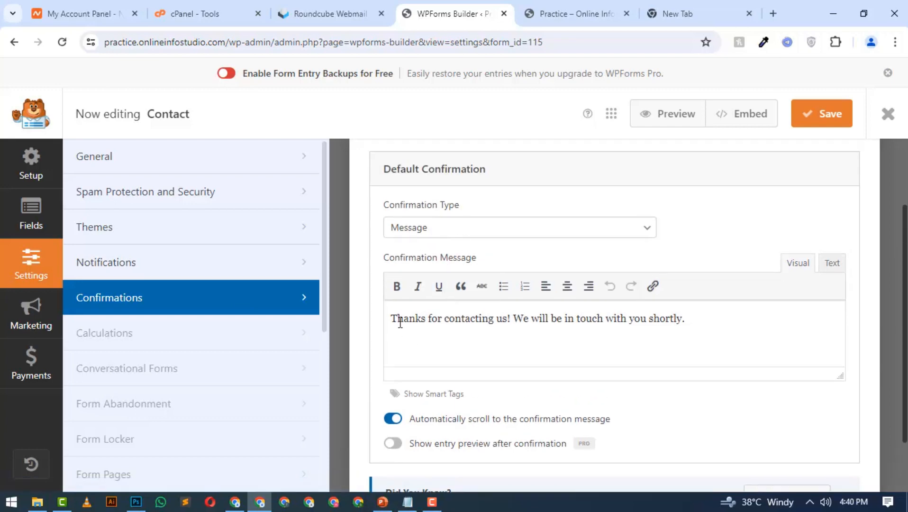
left_click_drag(397, 320, 683, 327)
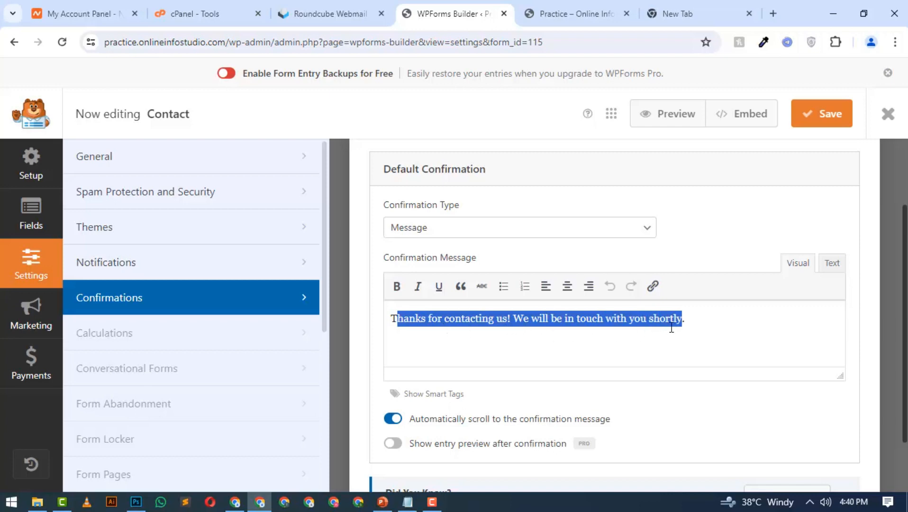
Try the Go to URL (Redirect) confirmation type, and return the default confirmation to Message
left_click(580, 235)
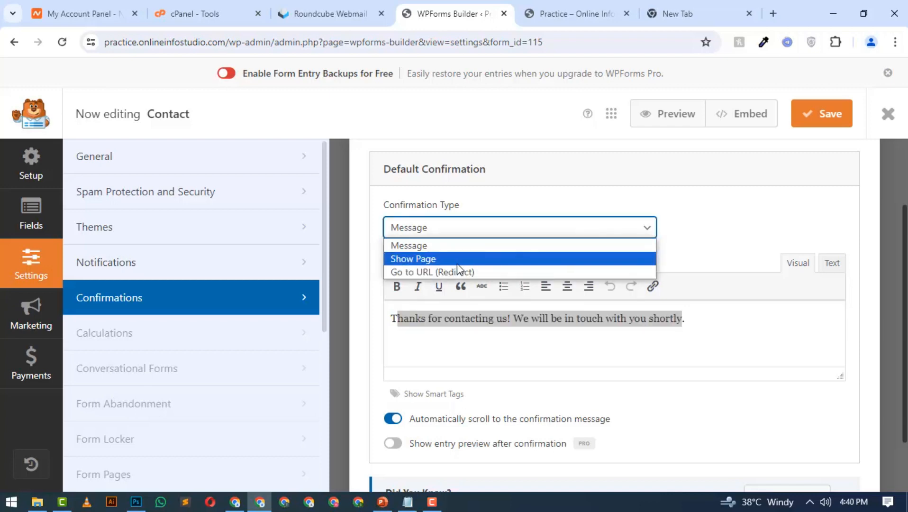
left_click(429, 271)
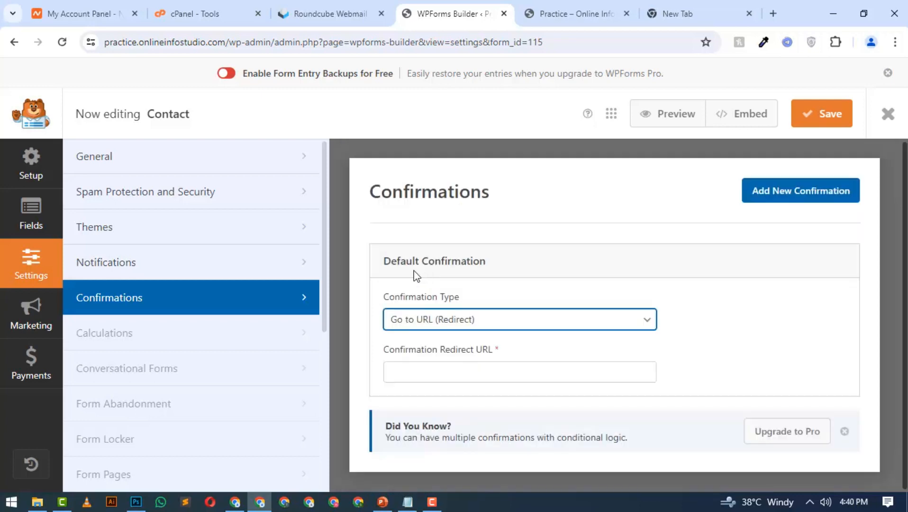
left_click(443, 374)
left_click(512, 320)
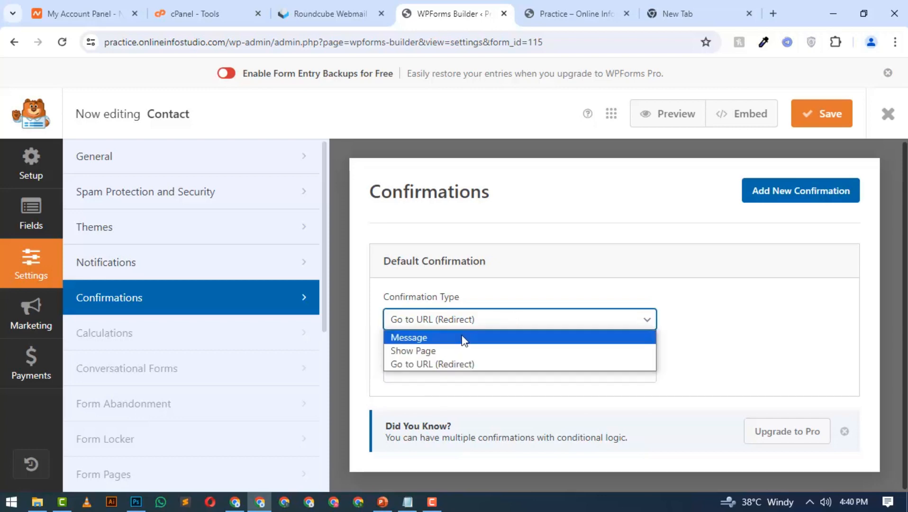
left_click(433, 338)
Recheck the default confirmation message, save the Contact form and close the form builder
scroll(490, 303, "down", 3)
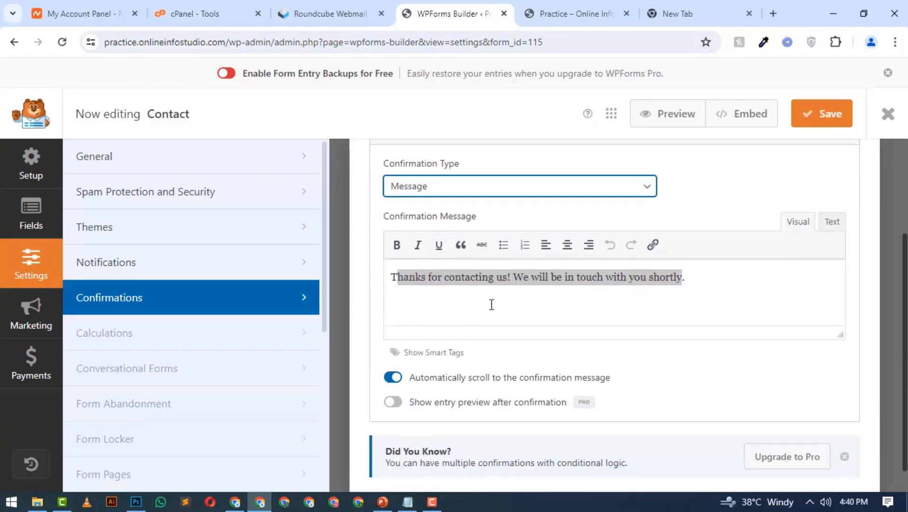
left_click(491, 304)
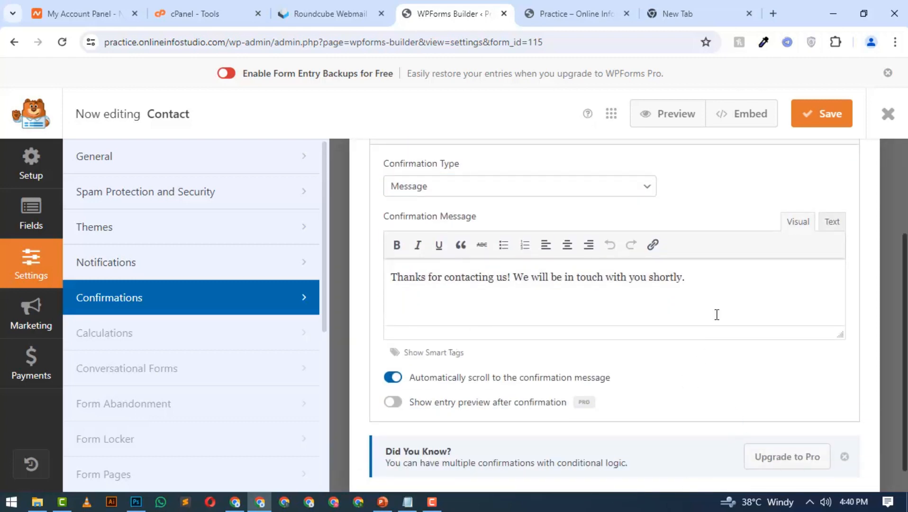
left_click(827, 114)
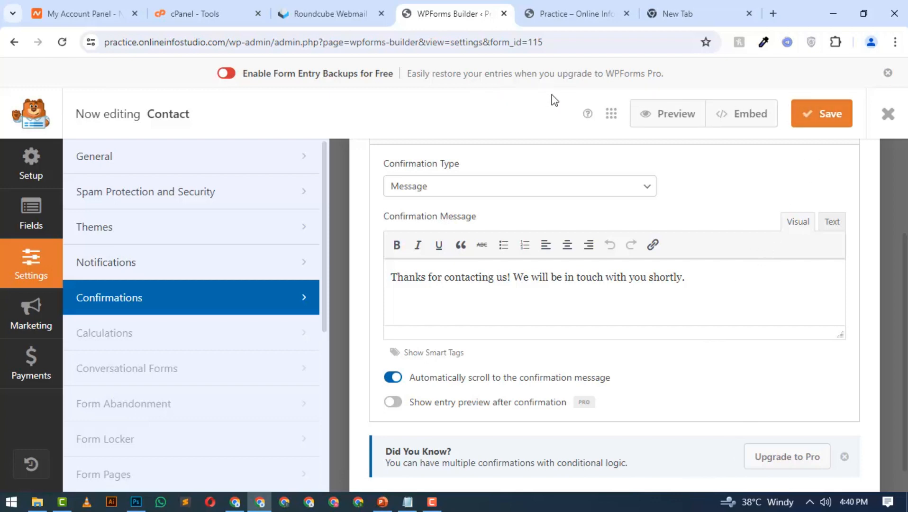
left_click(893, 117)
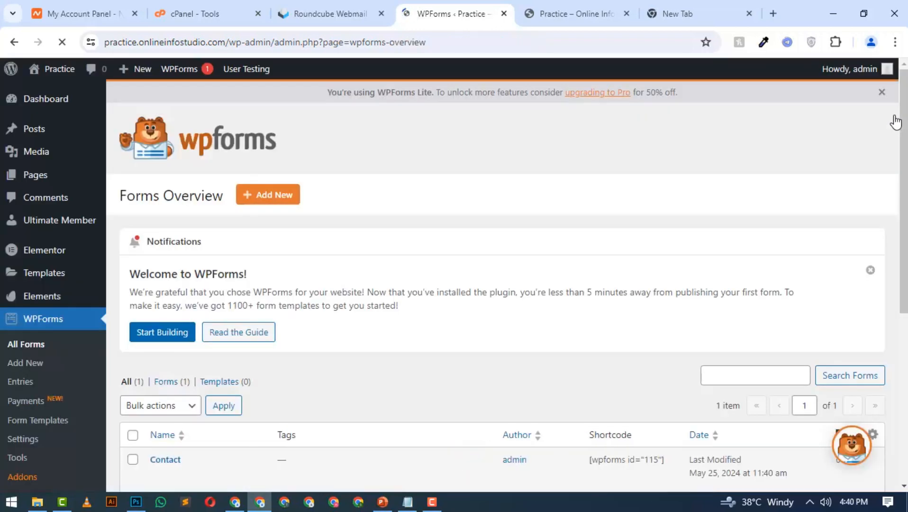
Go to the WPForms SMTP page and examine its steps for installing and setting up WP Mail SMTP
scroll(207, 245, "down", 1)
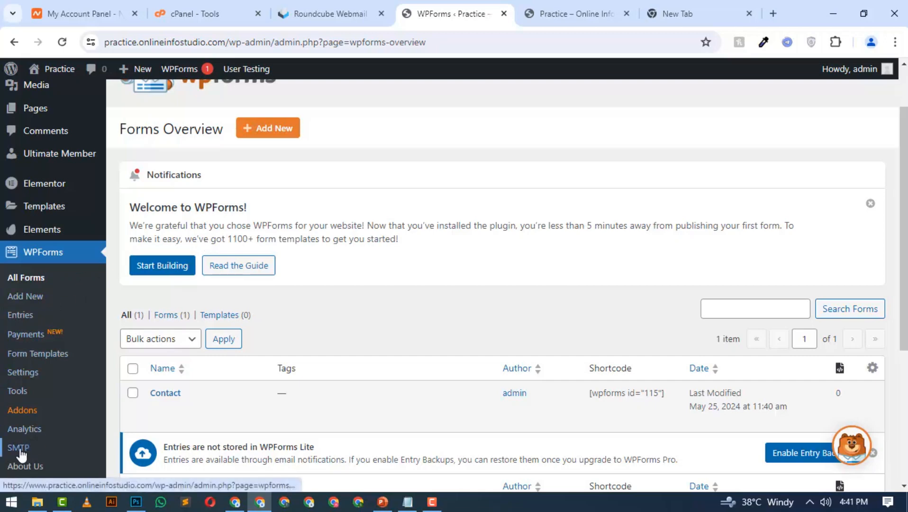
scroll(67, 259, "down", 1)
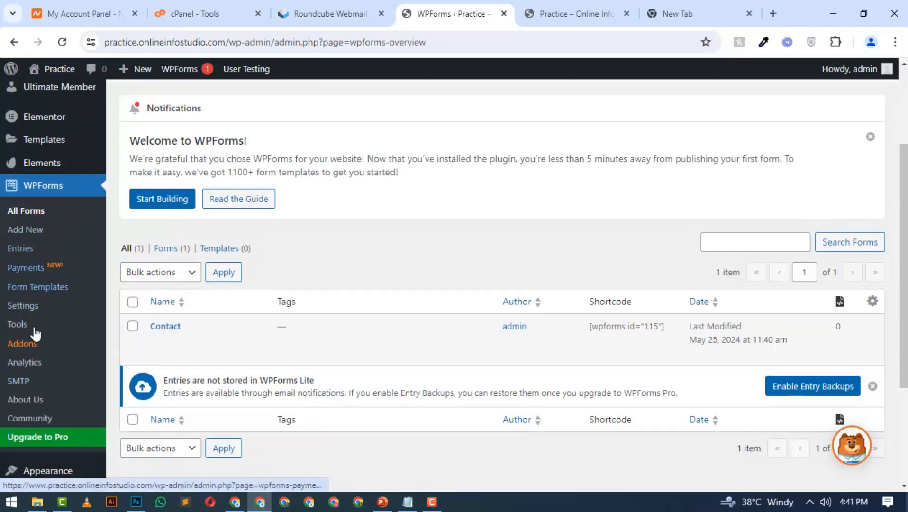
left_click(26, 385)
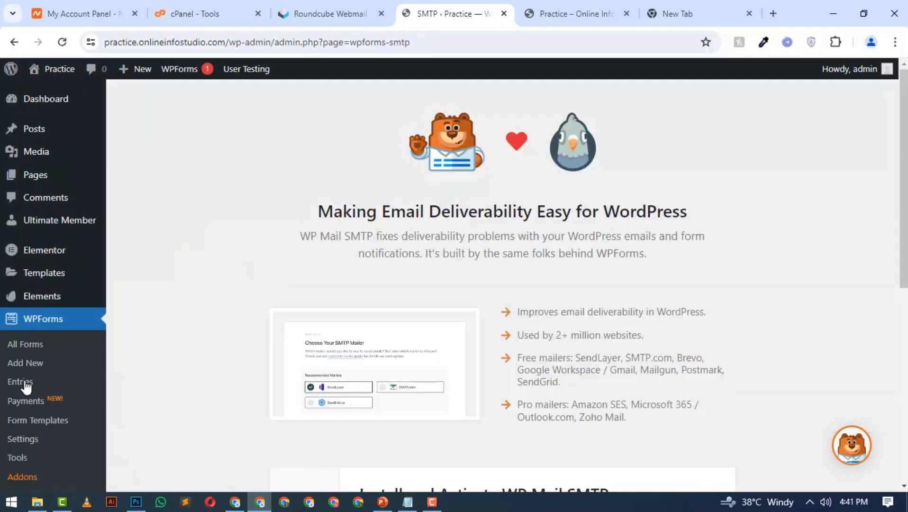
scroll(391, 286, "down", 4)
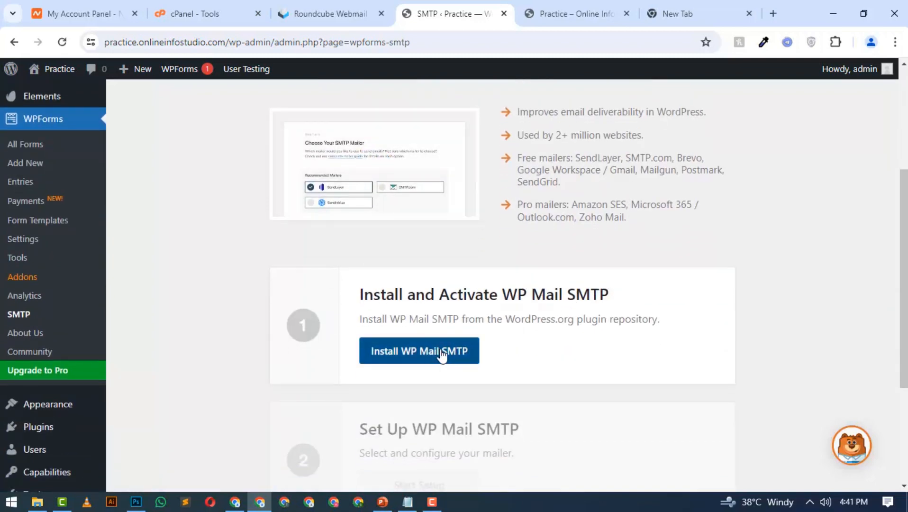
scroll(18, 300, "down", 4)
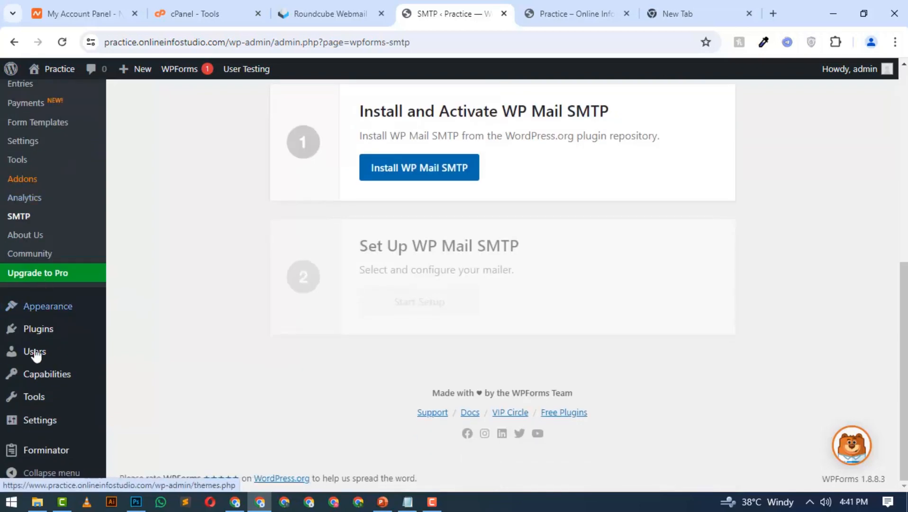
Search for "wp mail smtp" among the plugins that can be added to the site
mouse_move(62, 337)
left_click(157, 353)
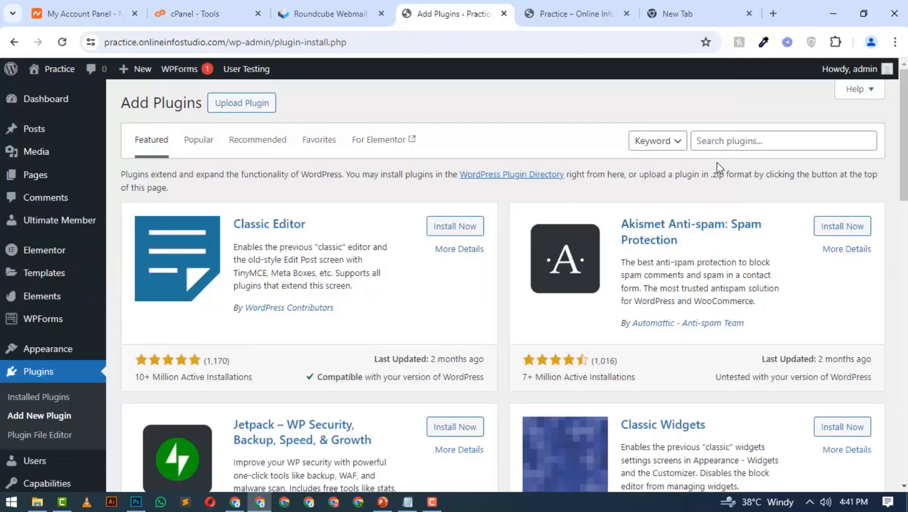
left_click(770, 135)
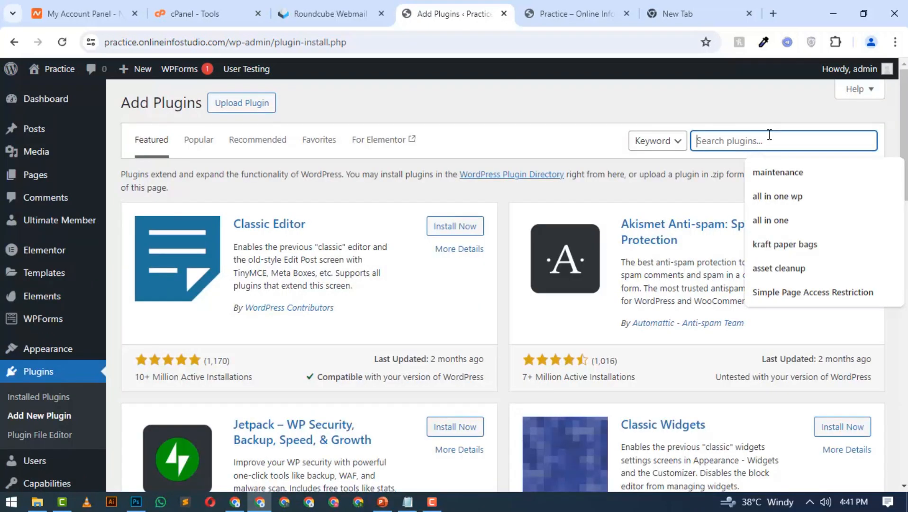
type("wp ma")
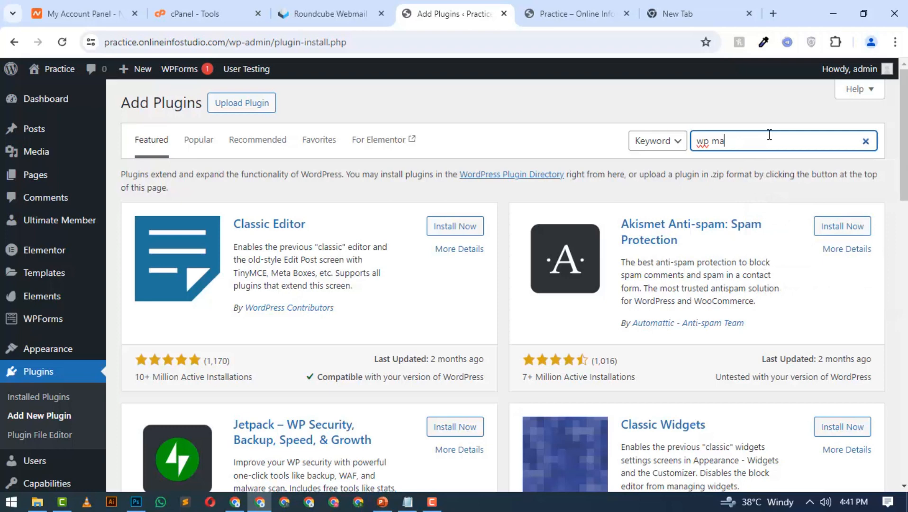
type("il s")
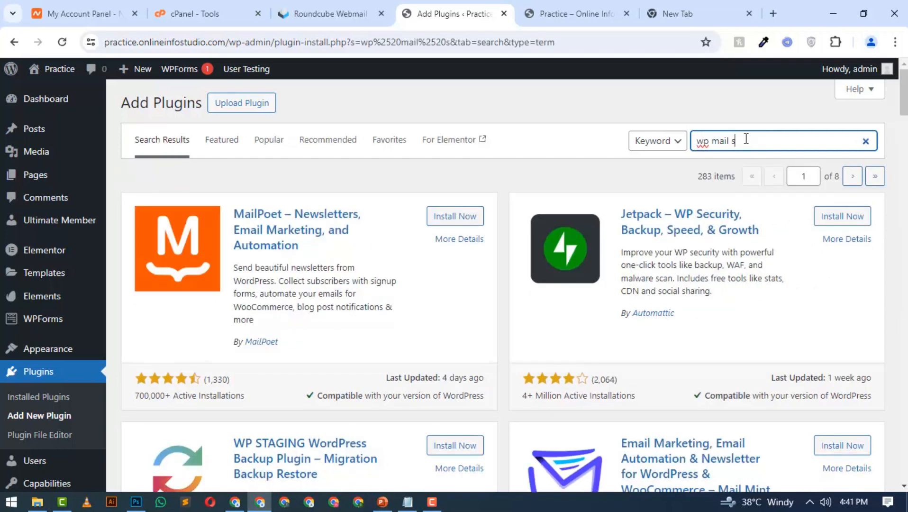
type("mtp")
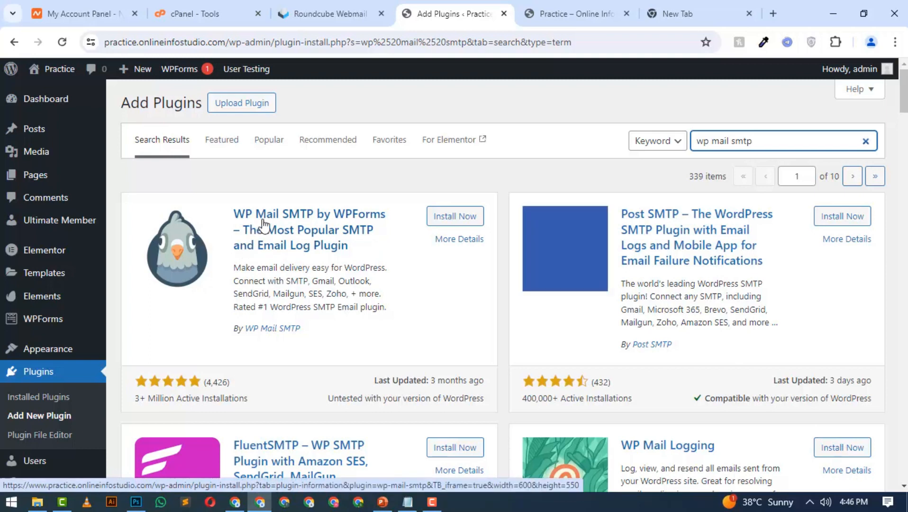
Install and activate the WP Mail SMTP by WPForms plugin
left_click(447, 218)
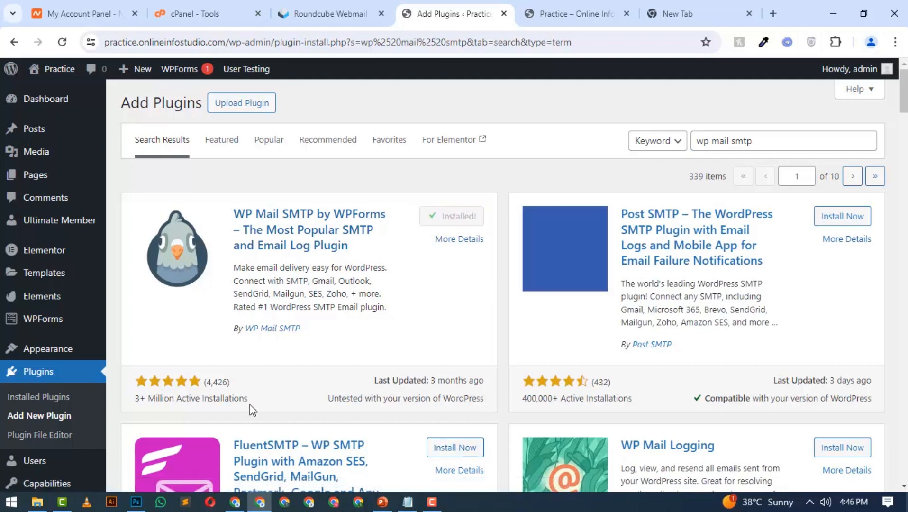
scroll(208, 409, "down", 1)
scroll(208, 409, "down", 3)
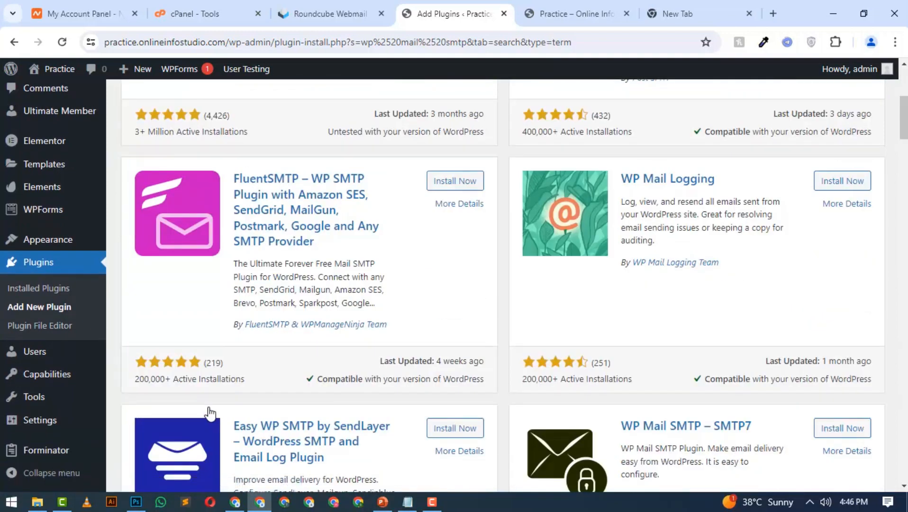
scroll(254, 359, "up", 3)
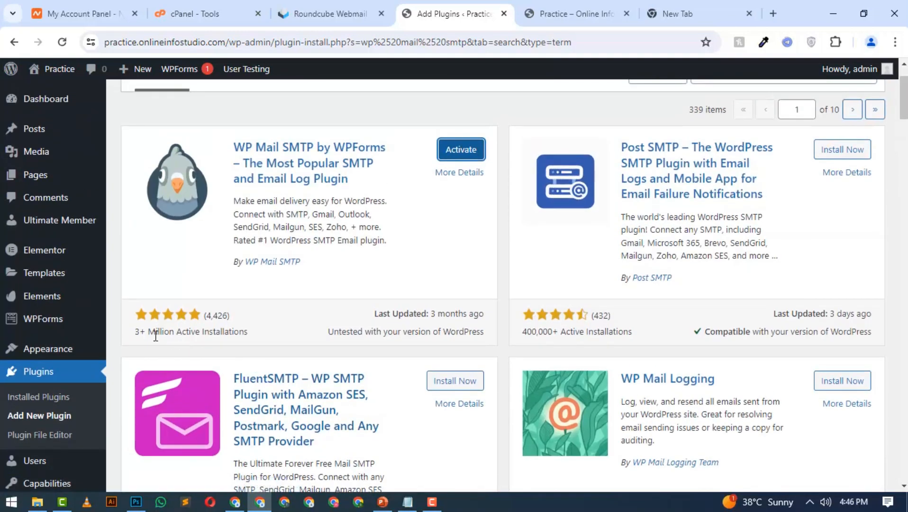
left_click(478, 152)
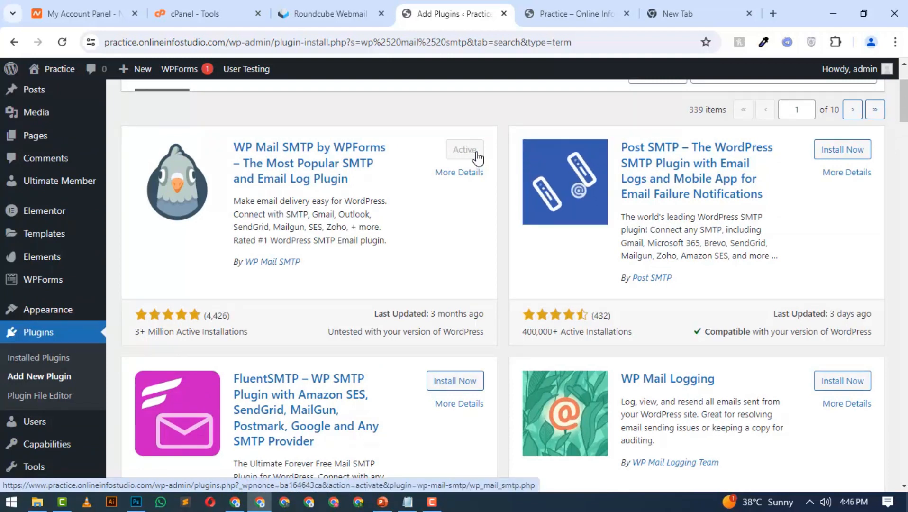
Leave the WP Mail SMTP Setup Wizard for the dashboard and open the plugin's Settings page
scroll(62, 128, "up", 2)
left_click(46, 110)
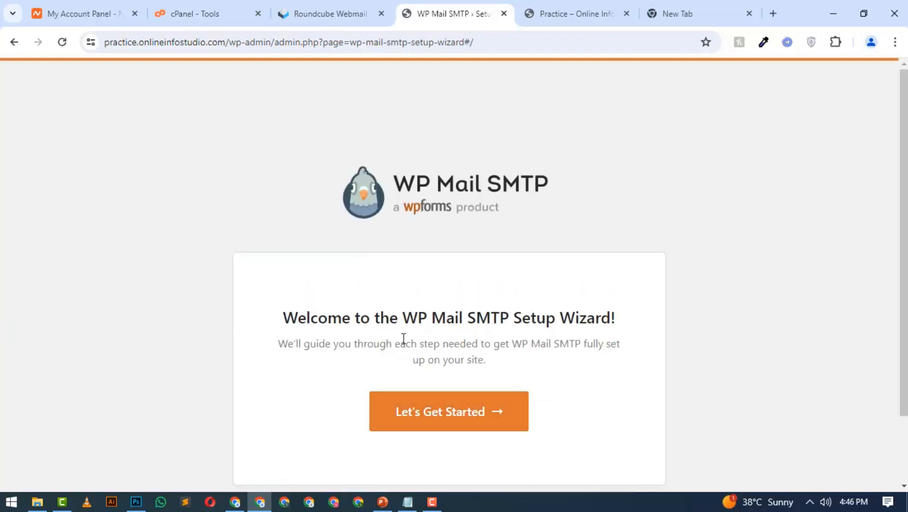
scroll(405, 337, "down", 2)
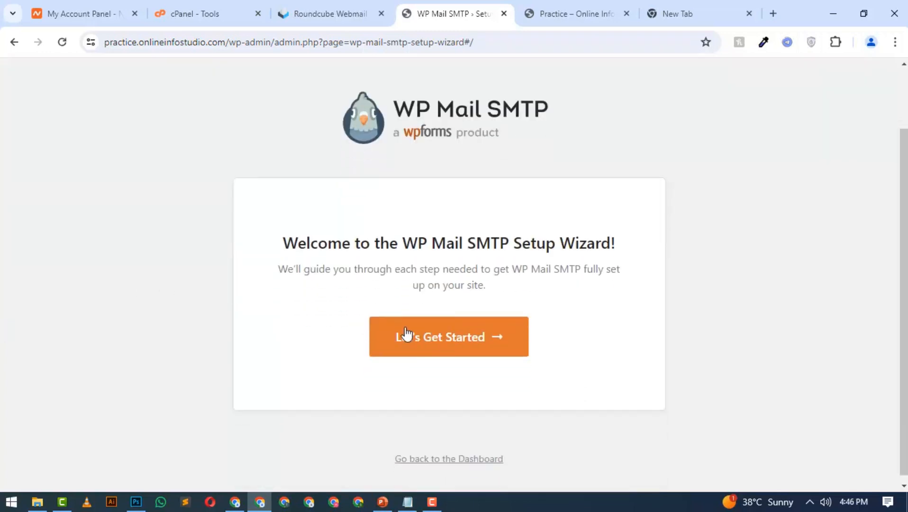
left_click(425, 455)
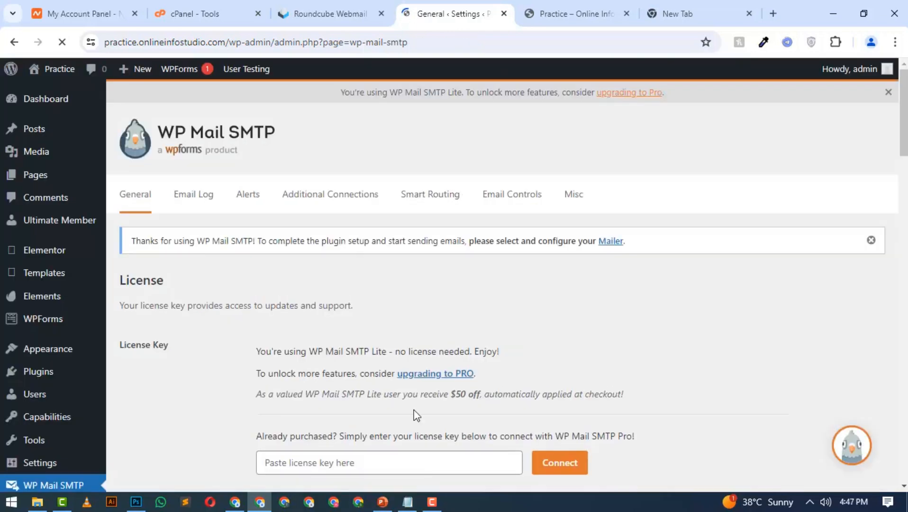
scroll(26, 355, "down", 3)
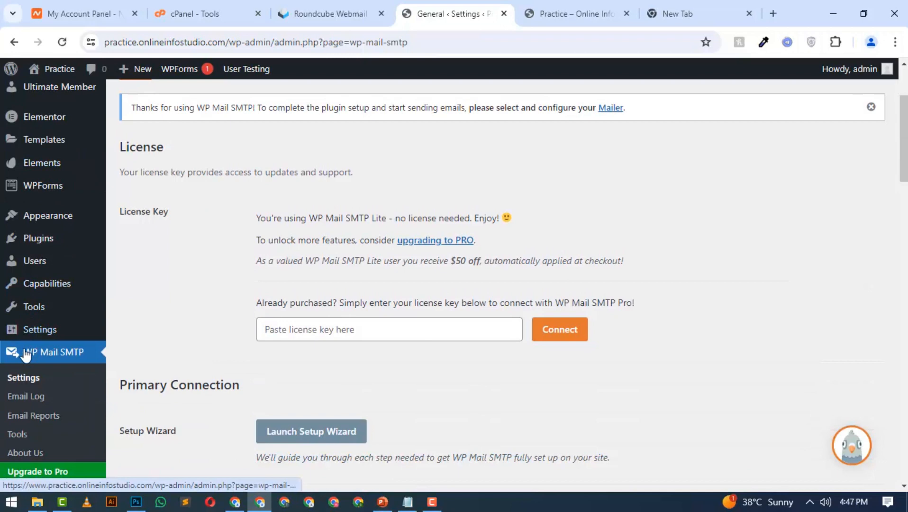
left_click(27, 387)
Set the Primary Connection's From Email to the site's mailbox on the main domain instead of the subdomain, and select the whole address
scroll(330, 281, "down", 4)
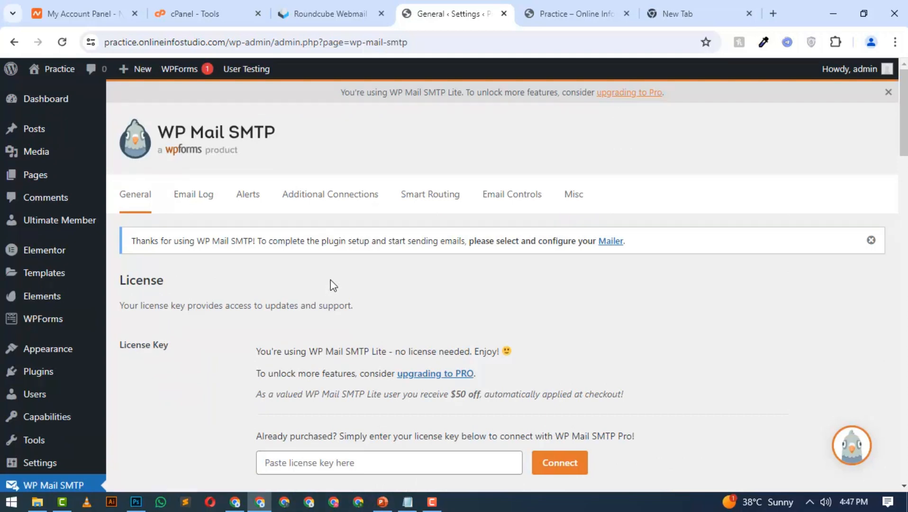
scroll(332, 284, "down", 3)
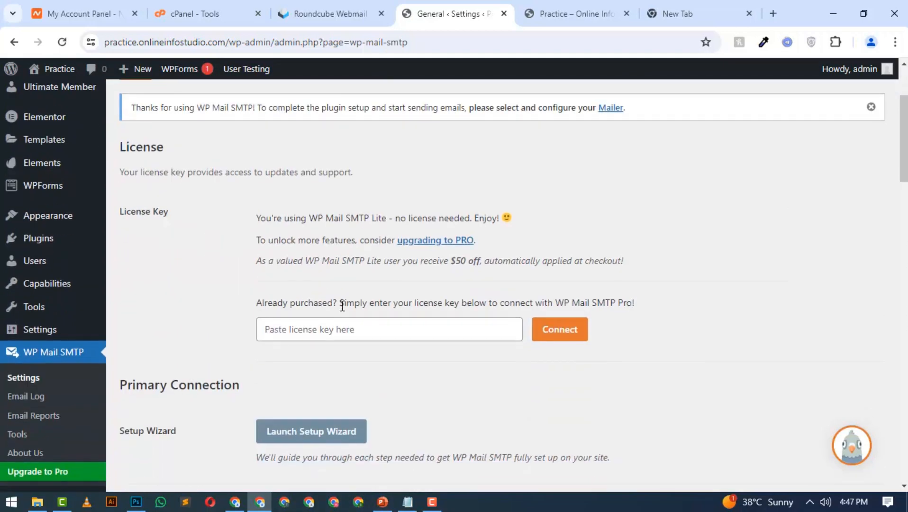
scroll(324, 305, "down", 3)
scroll(299, 303, "down", 2)
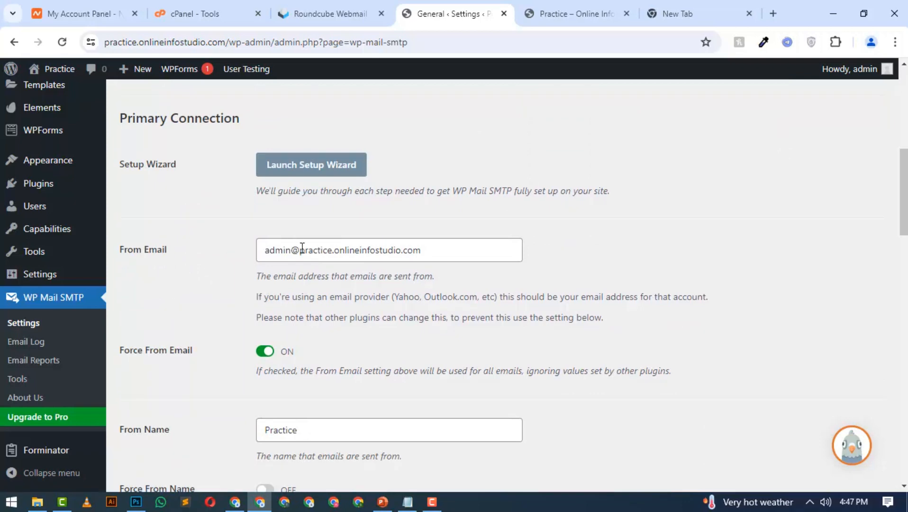
left_click_drag(302, 248, 248, 248)
key("BackSpace")
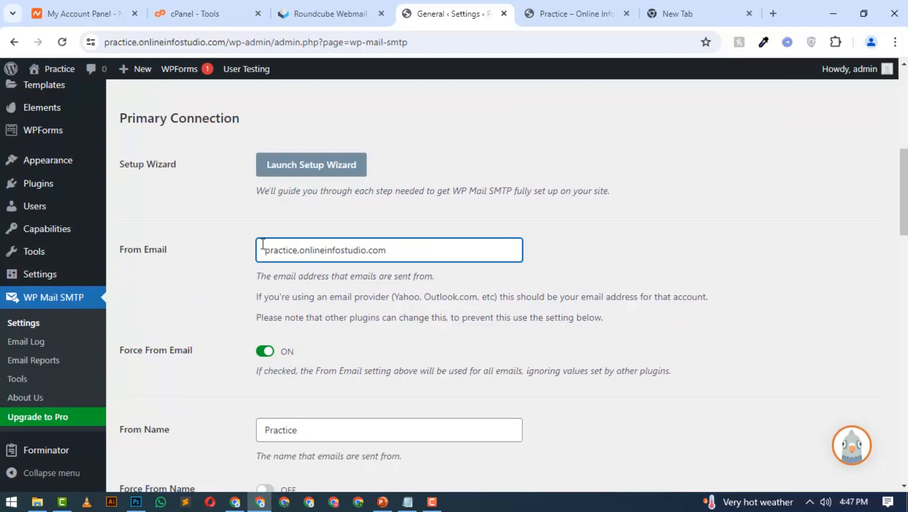
left_click(301, 250)
key("BackSpace")
type("@")
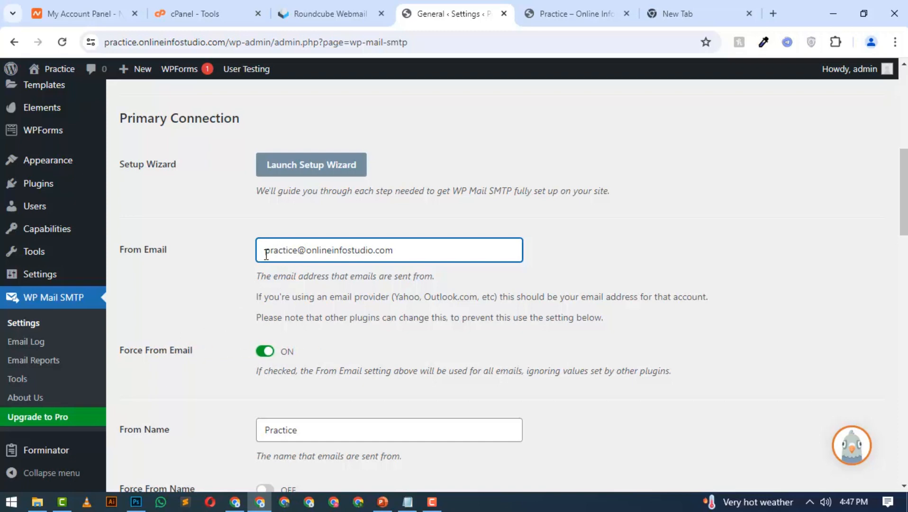
left_click_drag(267, 255, 421, 256)
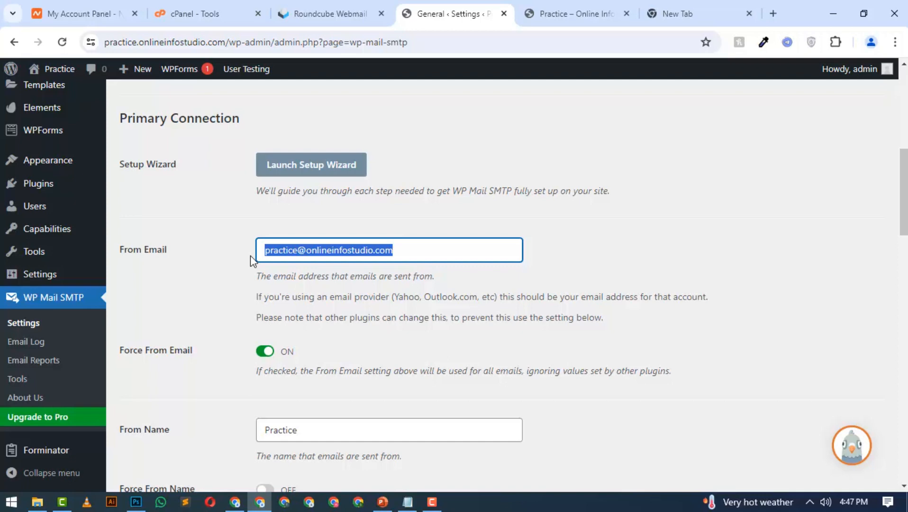
Review the Primary Connection settings, from the From Email address through From Name to the available mailers
left_click_drag(163, 252, 166, 255)
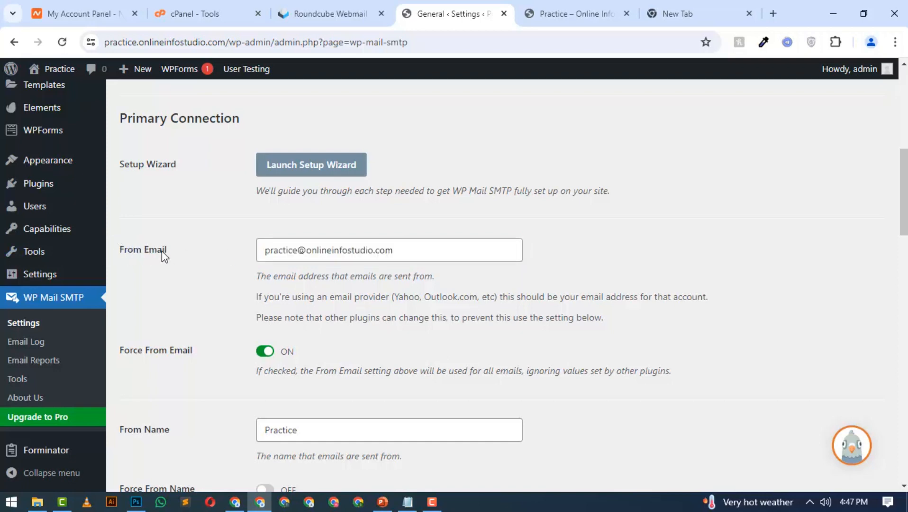
scroll(219, 154, "up", 4)
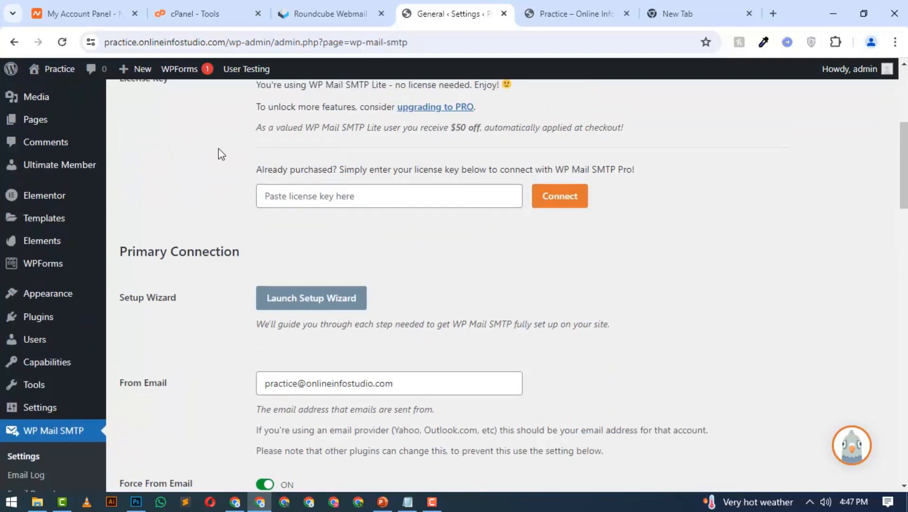
scroll(233, 251, "down", 4)
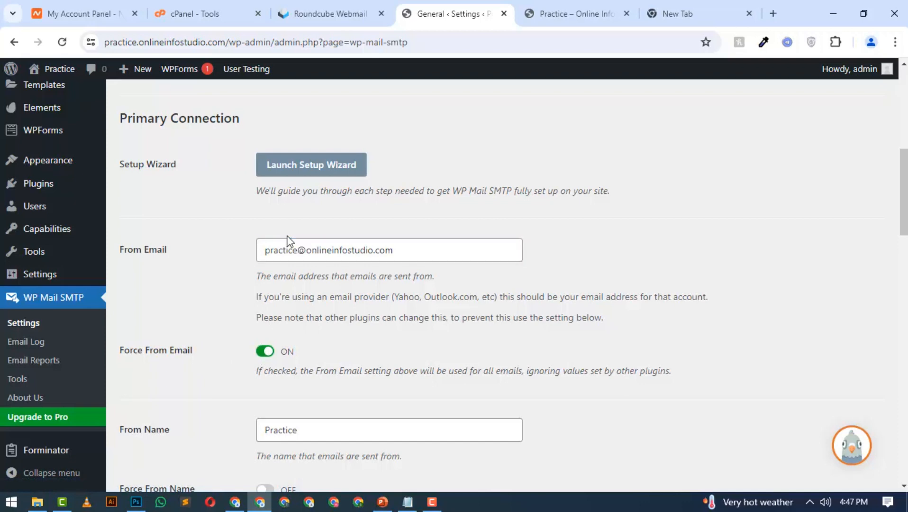
left_click_drag(395, 250, 273, 250)
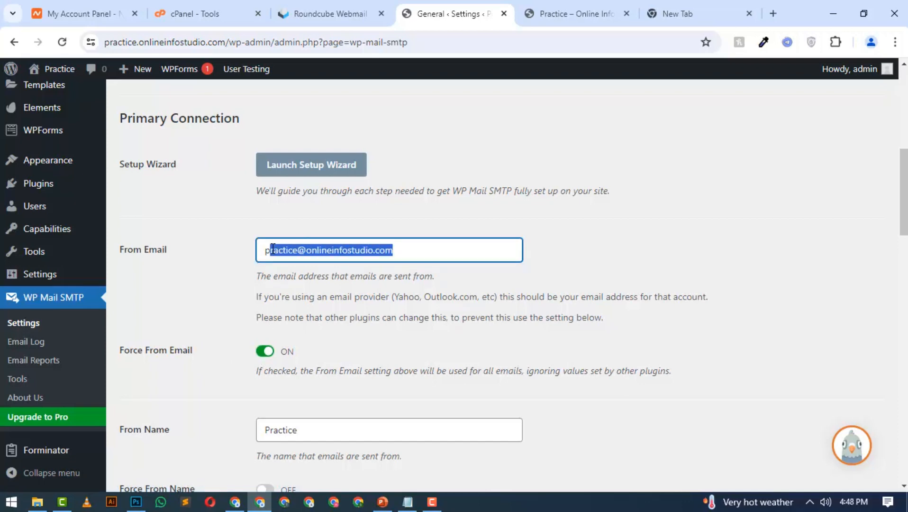
scroll(272, 249, "down", 4)
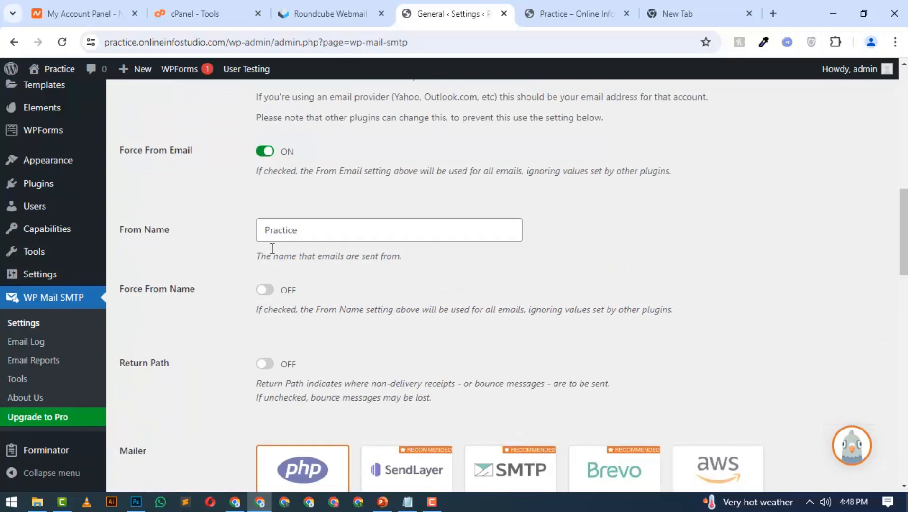
scroll(272, 248, "down", 3)
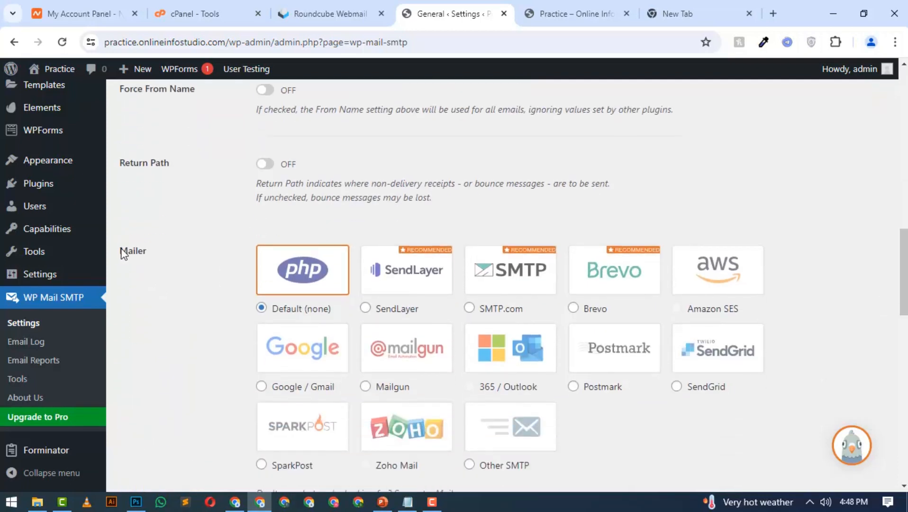
left_click_drag(121, 252, 128, 253)
scroll(247, 271, "down", 3)
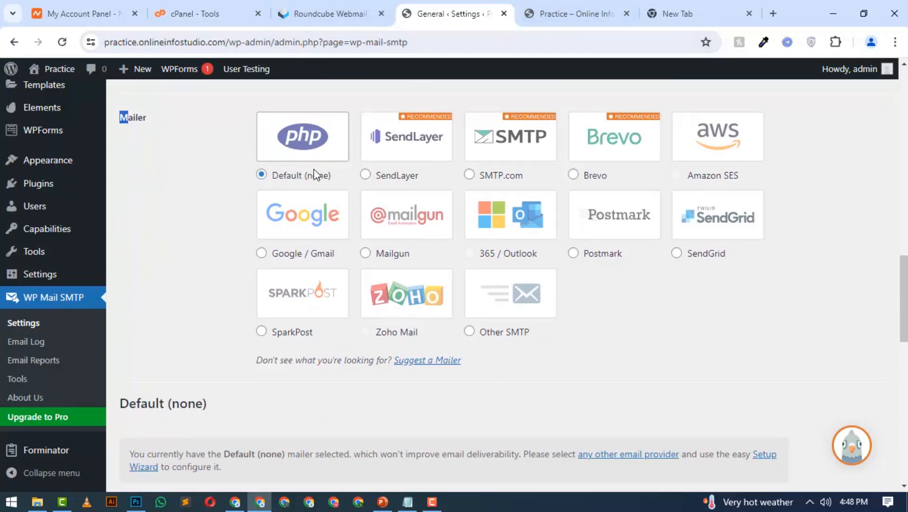
Select the Google / Gmail mailer and look over the connection fields it requires
left_click(295, 230)
scroll(338, 226, "down", 10)
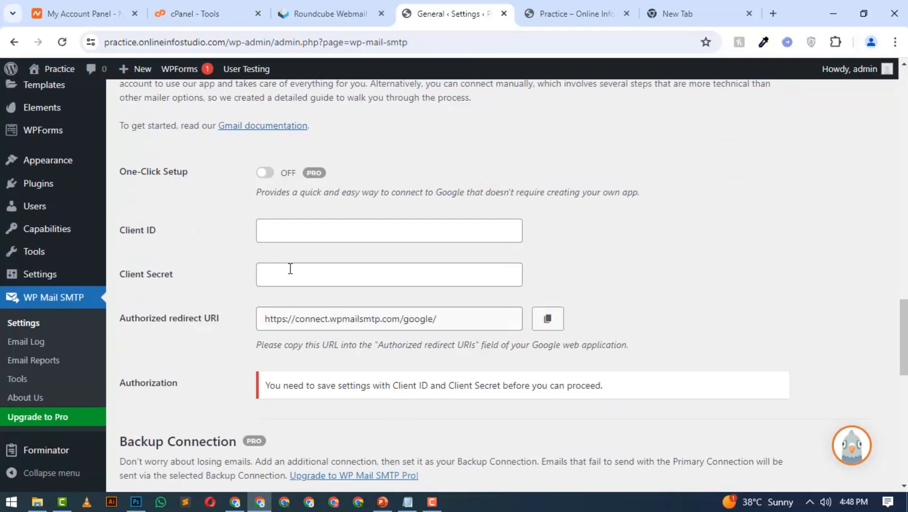
scroll(290, 269, "down", 5)
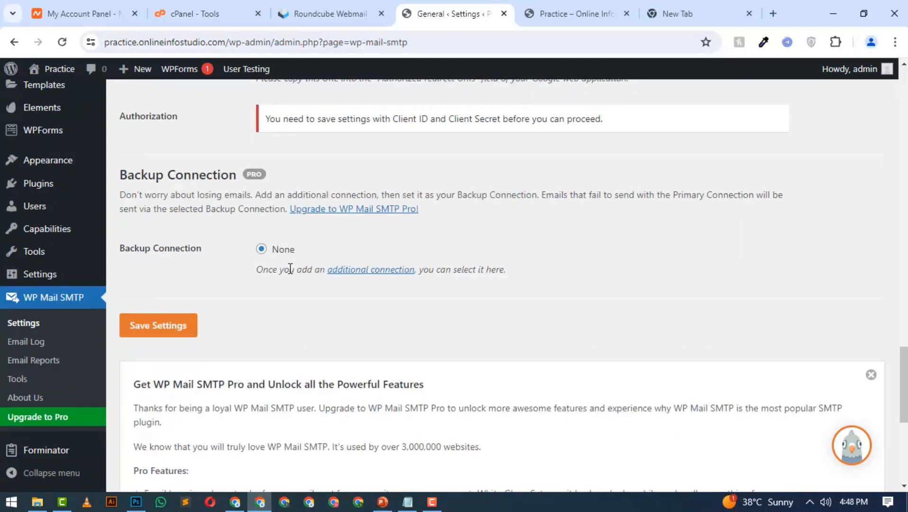
scroll(290, 269, "up", 15)
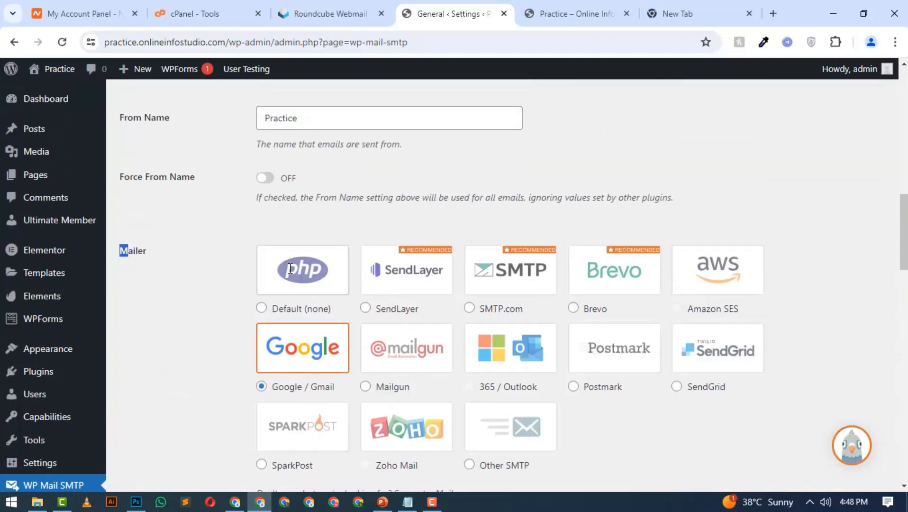
Choose Other SMTP as the mailer and look through its host, encryption, port and authentication fields
scroll(290, 269, "down", 1)
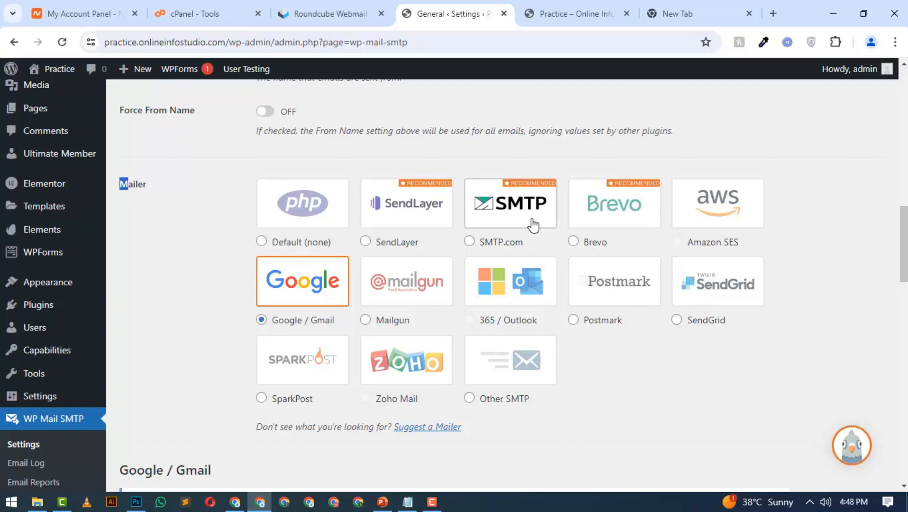
left_click(188, 202)
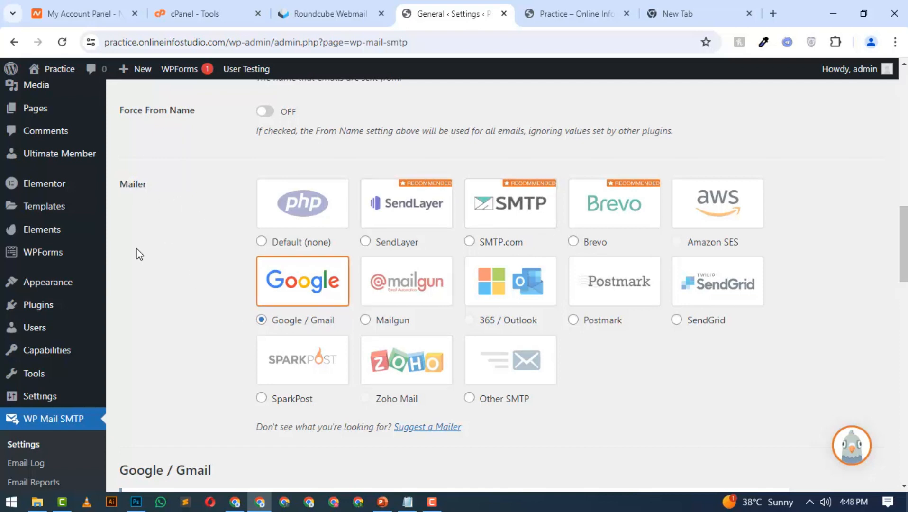
left_click(529, 400)
scroll(523, 370, "down", 3)
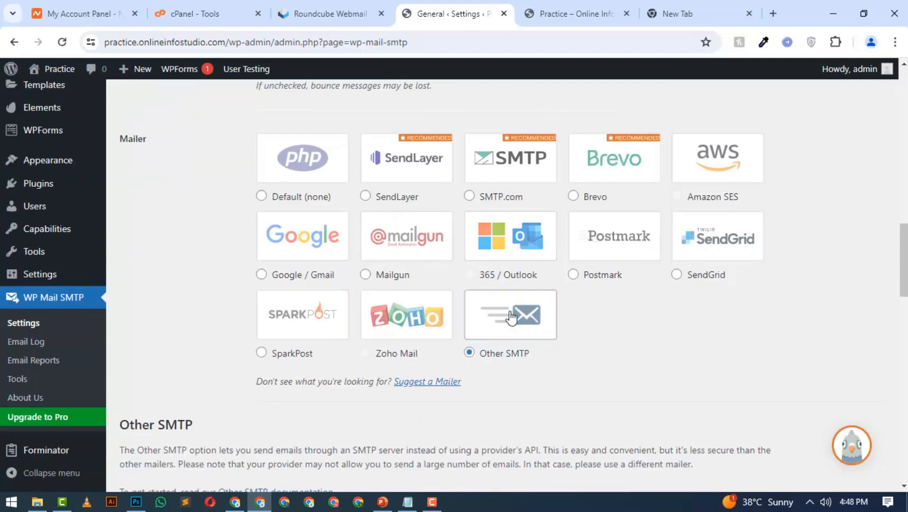
scroll(511, 317, "down", 10)
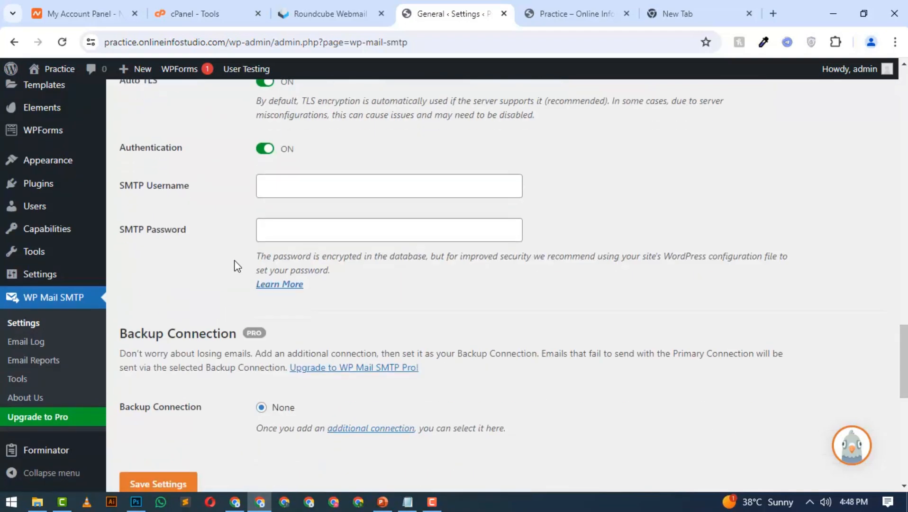
scroll(233, 281, "down", 2)
scroll(234, 281, "up", 7)
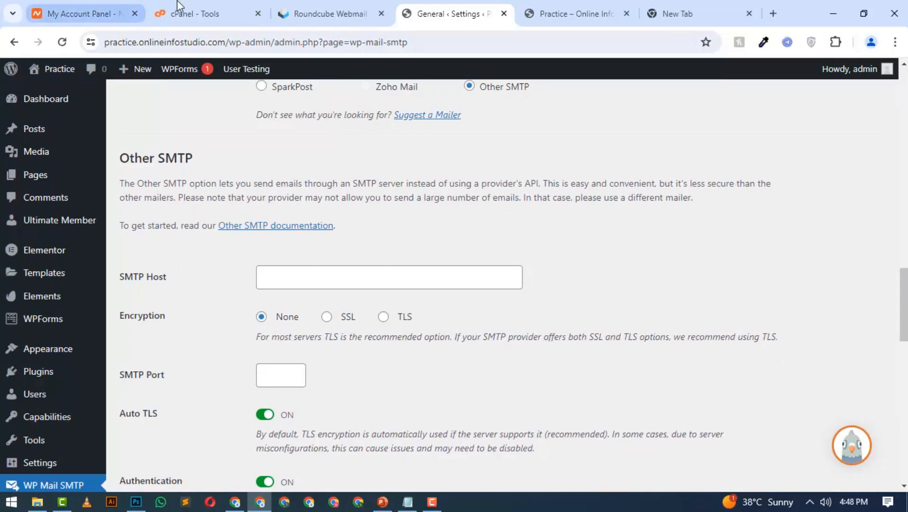
Switch to Roundcube, open the cPanel client configuration message in the inbox and examine its Secure SSL/TLS mail settings
left_click(286, 7)
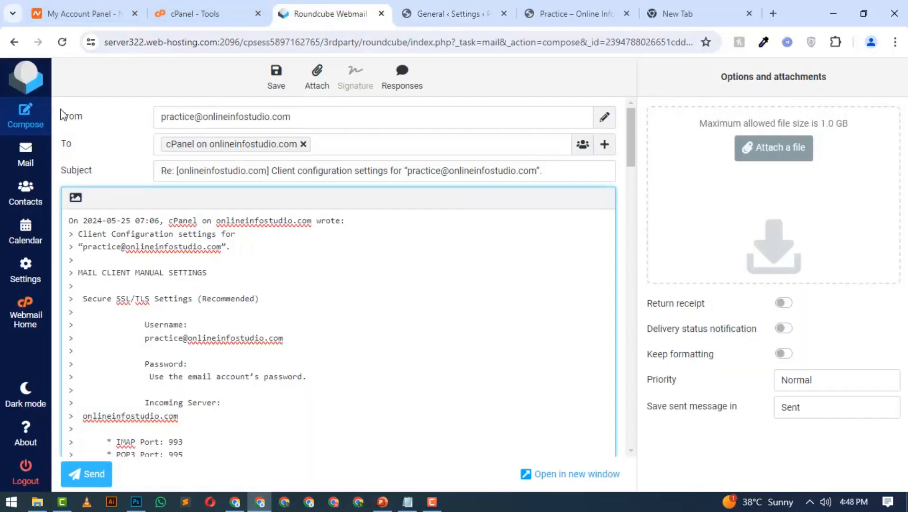
left_click(35, 159)
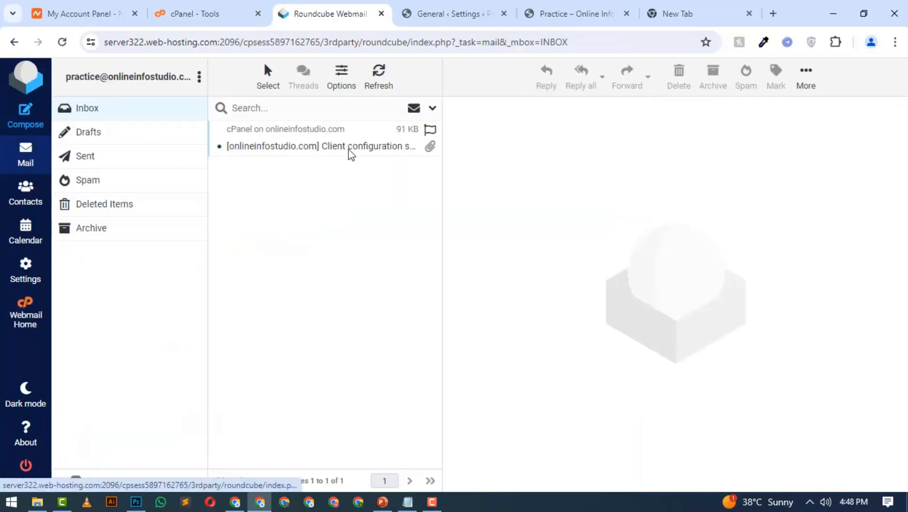
left_click(338, 145)
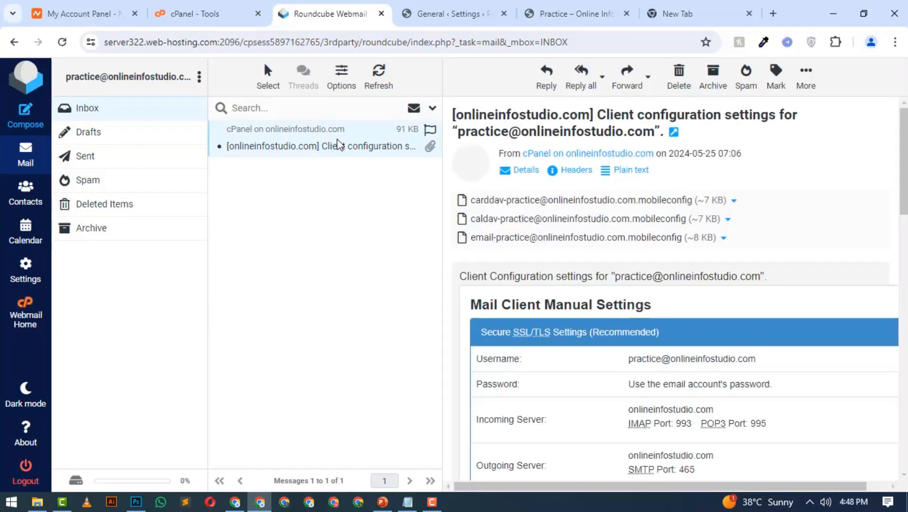
scroll(659, 259, "down", 1)
scroll(659, 260, "down", 2)
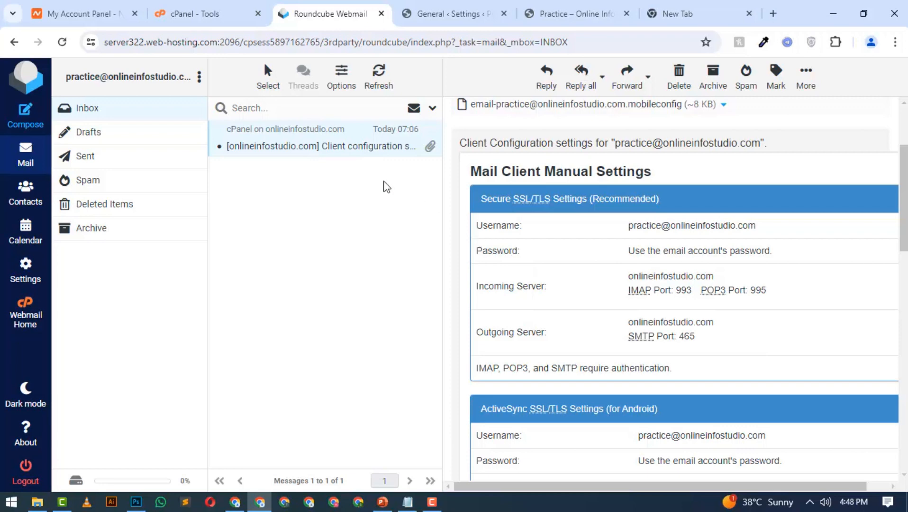
Switch to cPanel and open the mail client setup page for the site's practice mailbox from Email Accounts
left_click(208, 14)
scroll(294, 218, "down", 5)
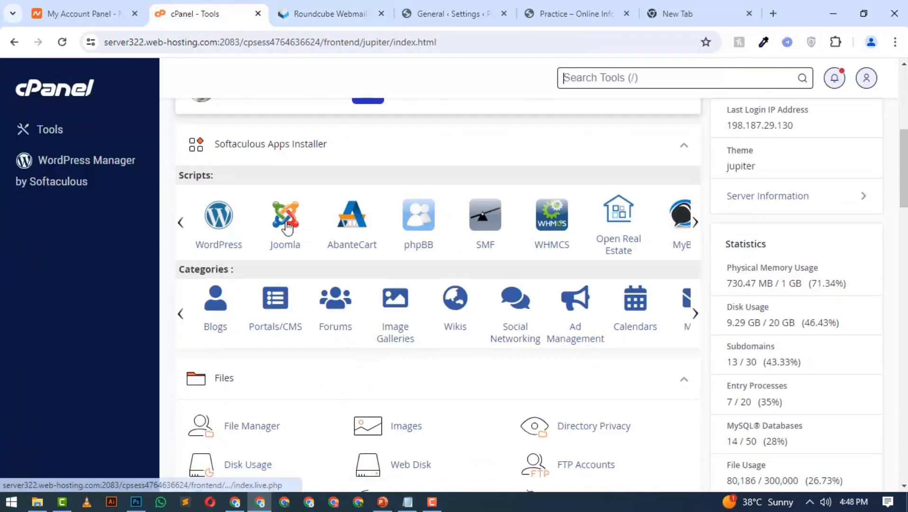
scroll(287, 227, "down", 4)
scroll(417, 303, "down", 1)
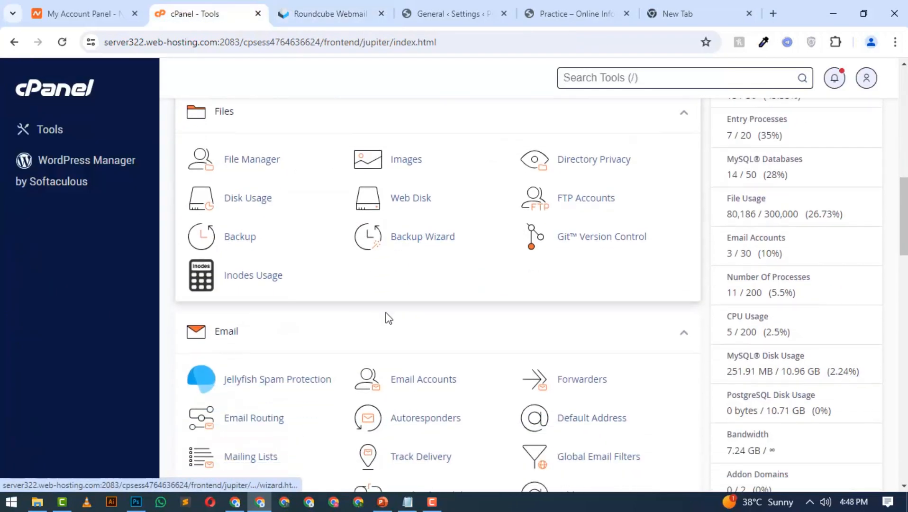
left_click(436, 385)
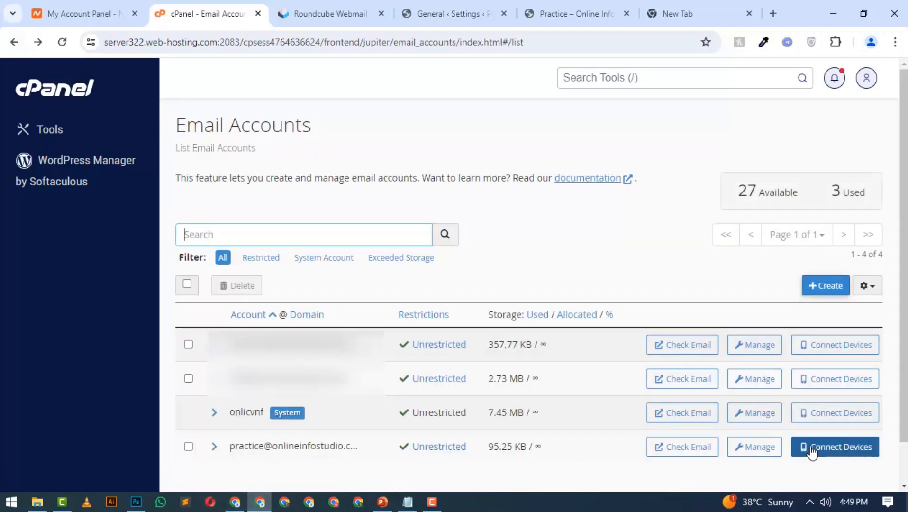
left_click(852, 453)
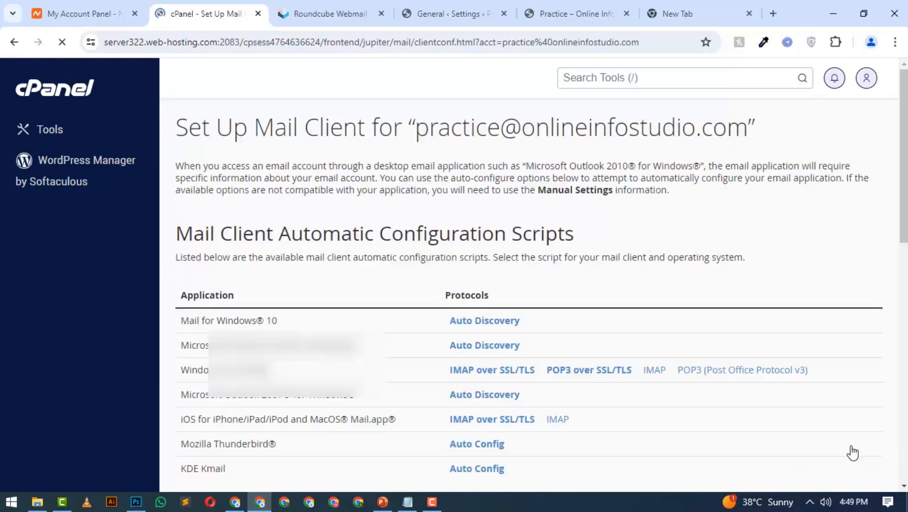
Examine the username, password, incoming and outgoing server entries in the Secure SSL/TLS Settings
scroll(488, 279, "down", 5)
scroll(481, 280, "down", 4)
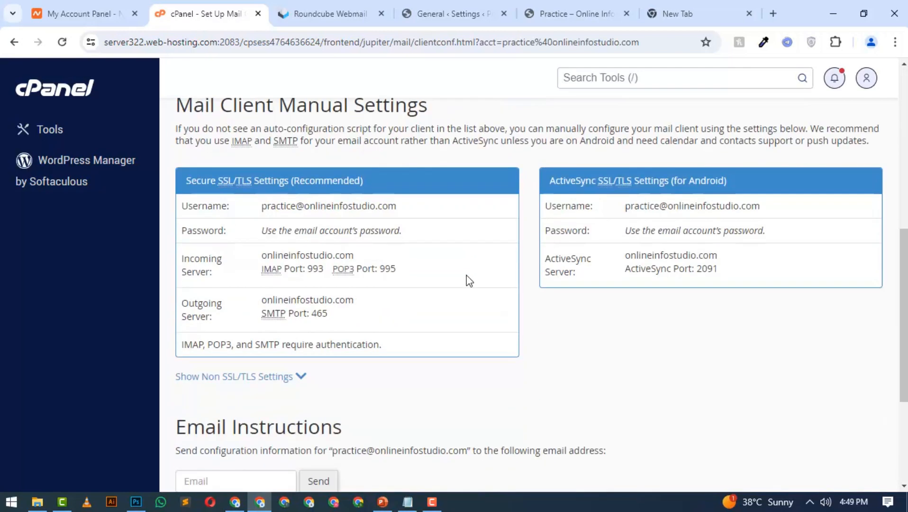
triple_click(205, 205)
left_click_drag(273, 223, 341, 302)
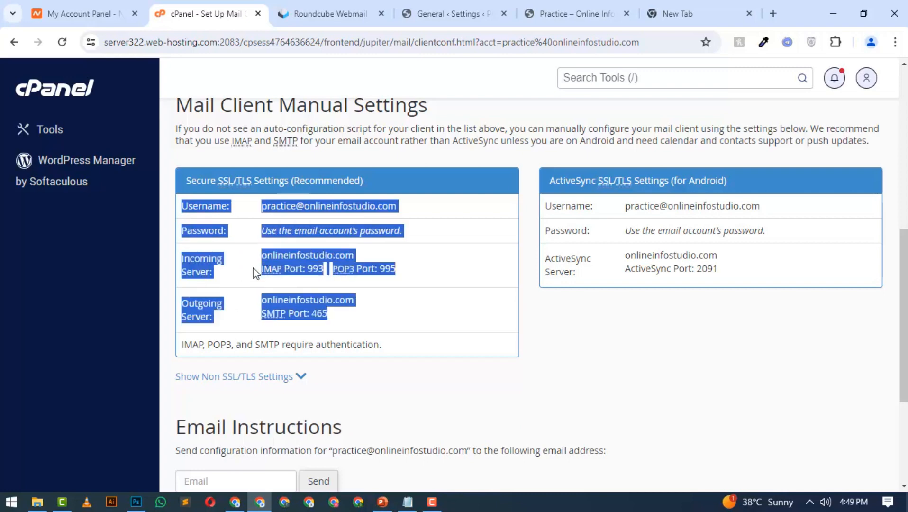
left_click_drag(261, 271, 356, 276)
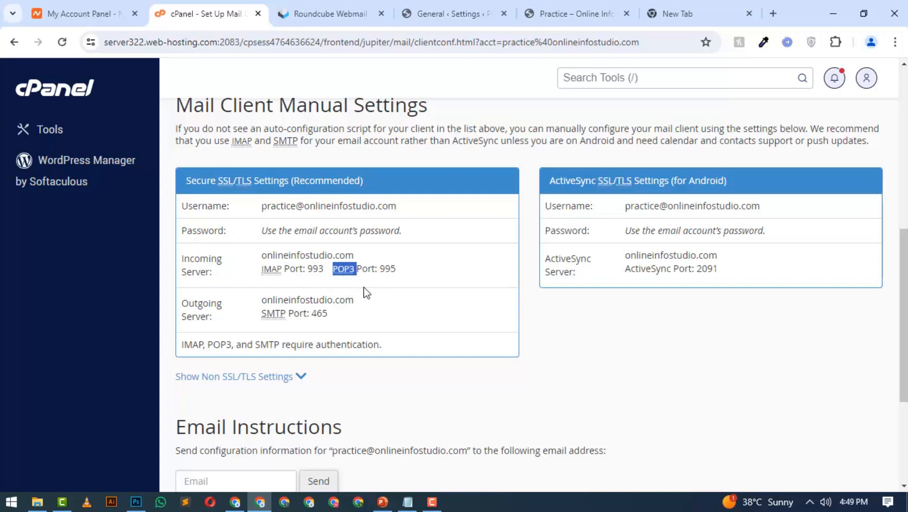
Copy the Incoming Server name from the Roundcube configuration message and set WP Mail SMTP's SMTP Host to onlineinfostudio.com
left_click(451, 13)
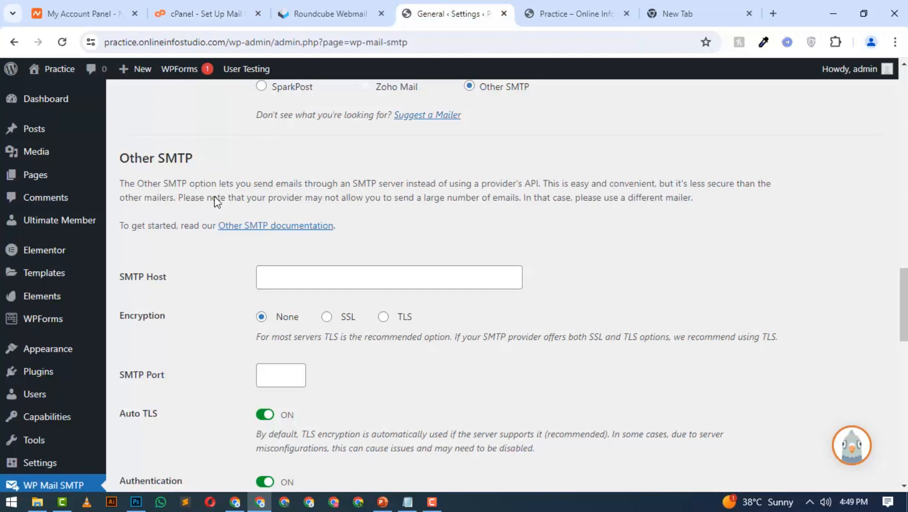
left_click(288, 7)
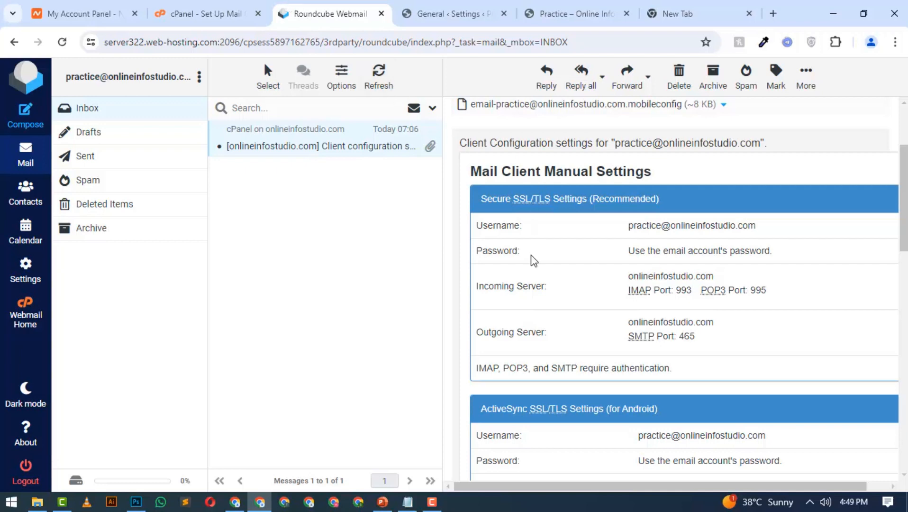
scroll(536, 260, "down", 1)
scroll(537, 259, "down", 1)
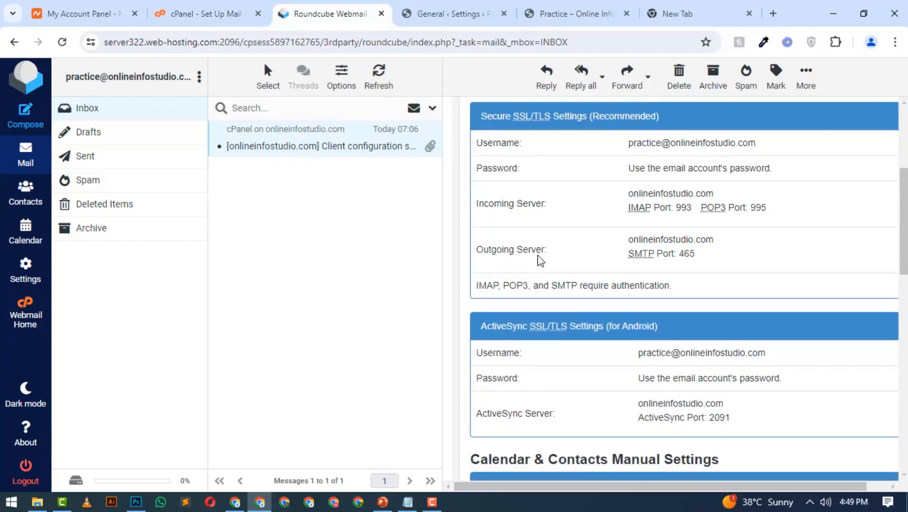
scroll(587, 263, "up", 2)
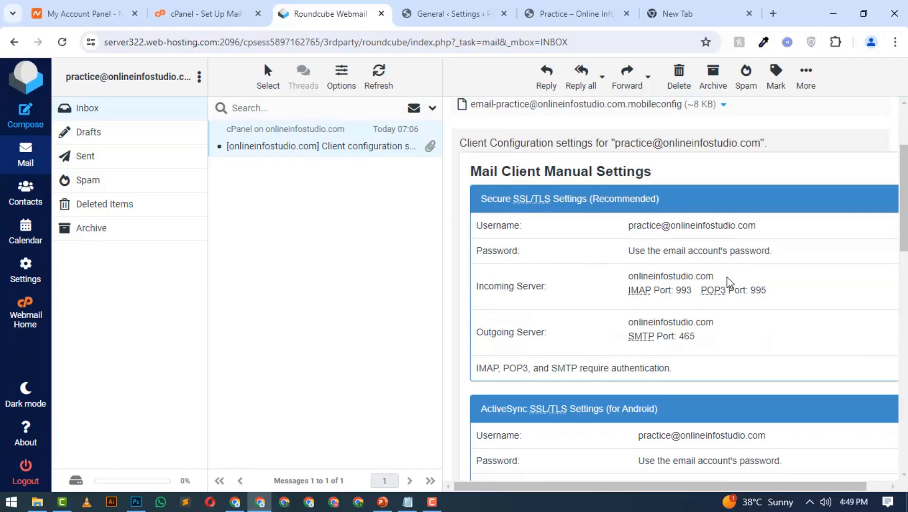
left_click_drag(713, 276, 632, 280)
key("ctrl+c")
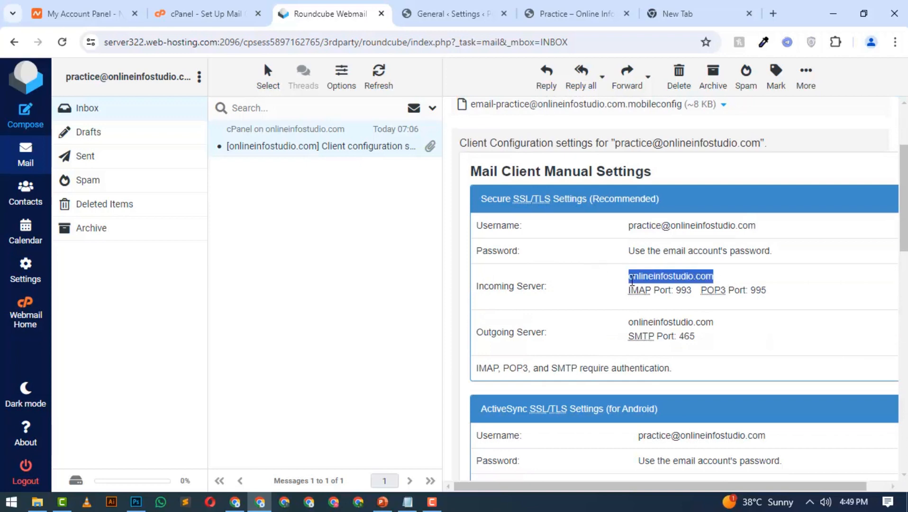
left_click(450, 13)
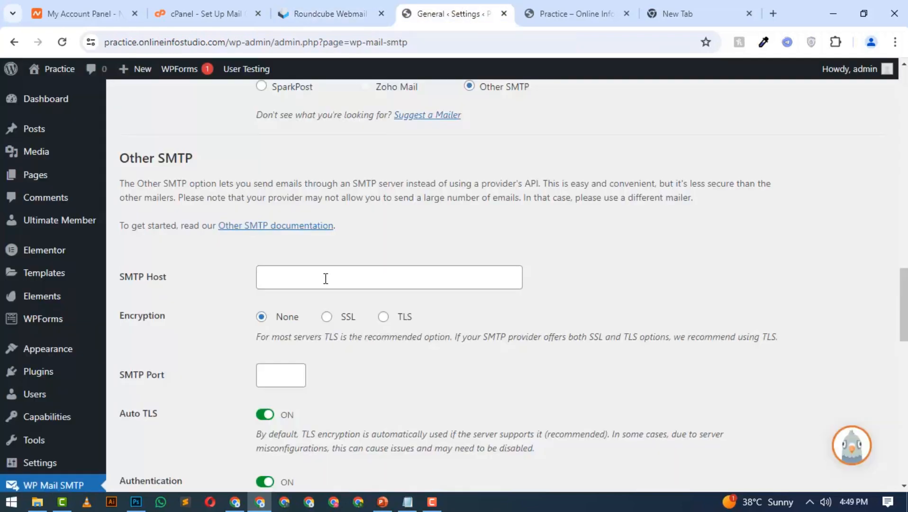
left_click(293, 277)
key("ctrl+v")
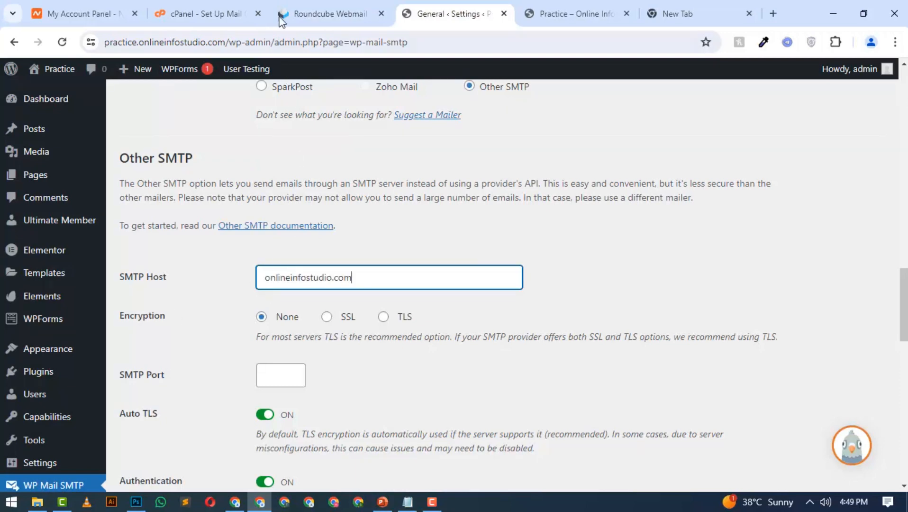
Review the Roundcube configuration message, expand the Non-SSL/TLS settings in cPanel and compare their server names and ports with the Secure SSL/TLS entries
left_click(313, 14)
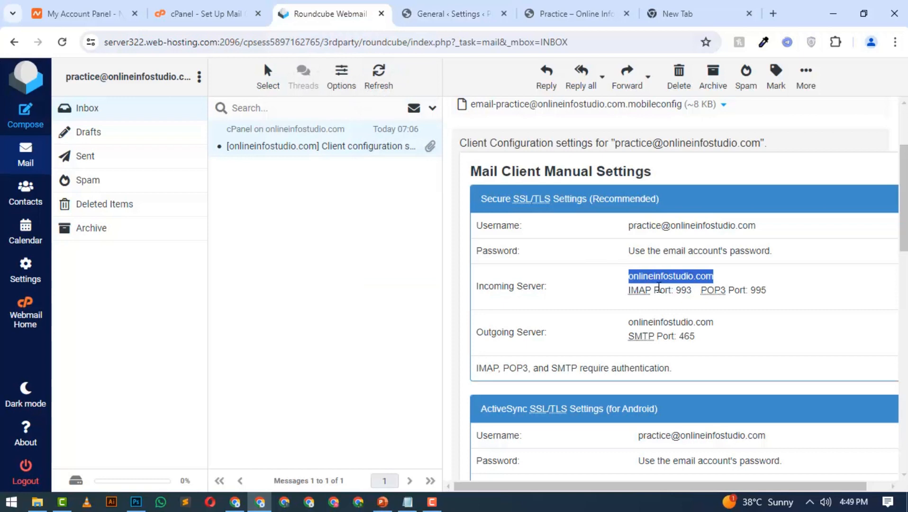
scroll(687, 323, "down", 3)
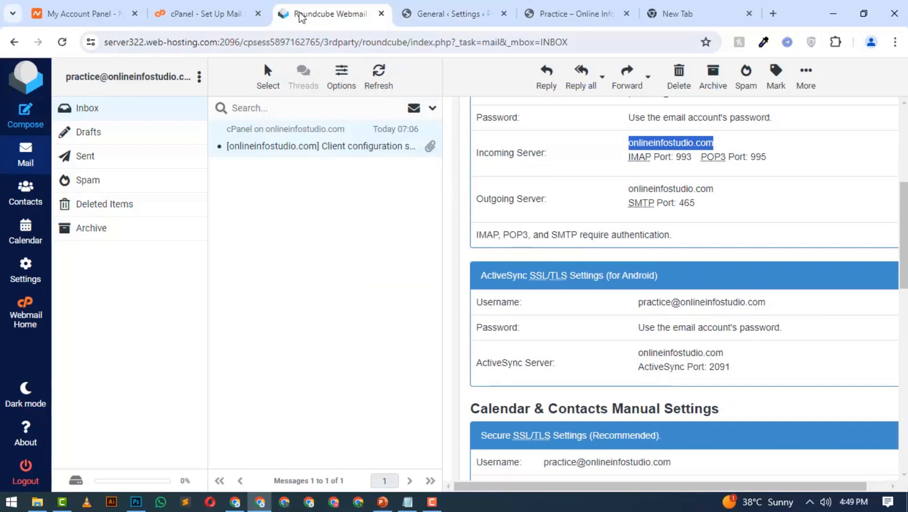
left_click(236, 6)
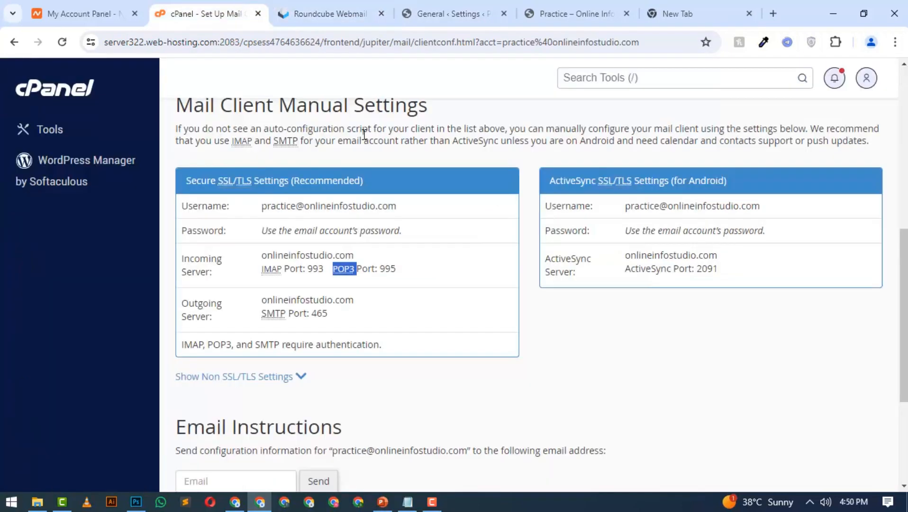
left_click(541, 334)
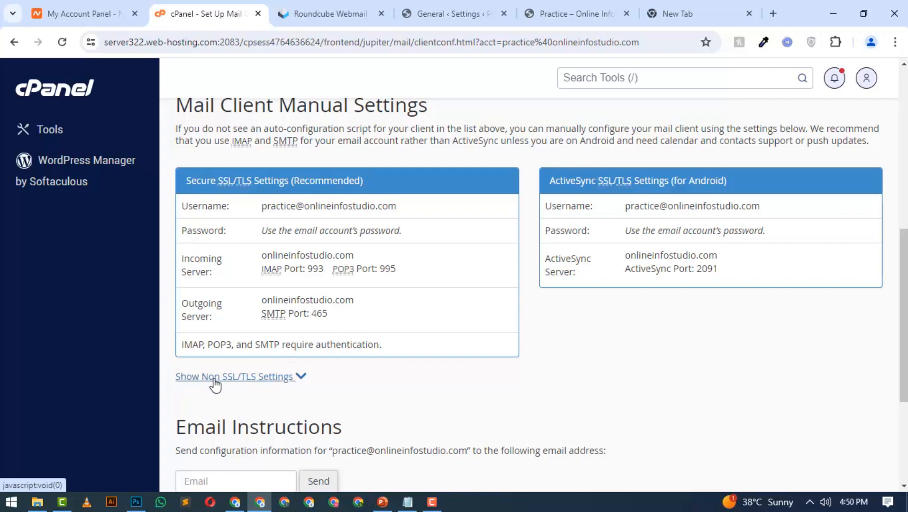
left_click(257, 379)
scroll(284, 377, "down", 1)
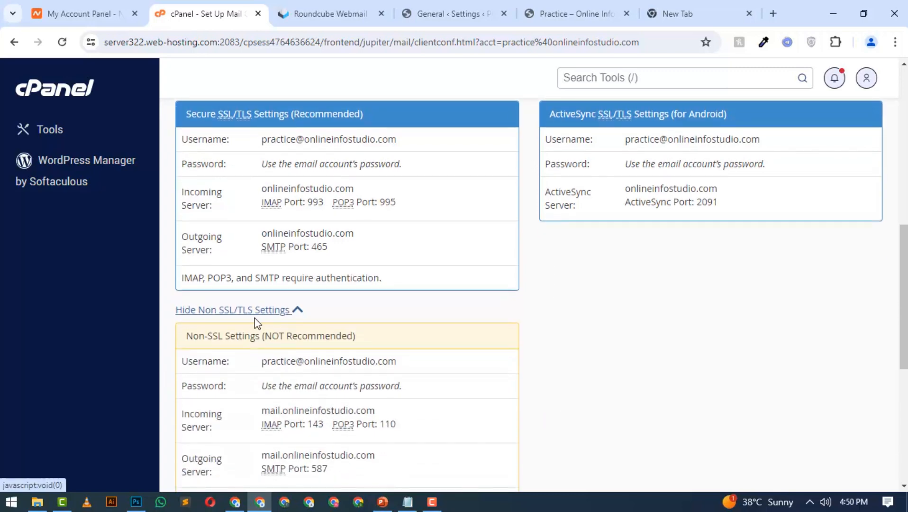
scroll(236, 318, "down", 1)
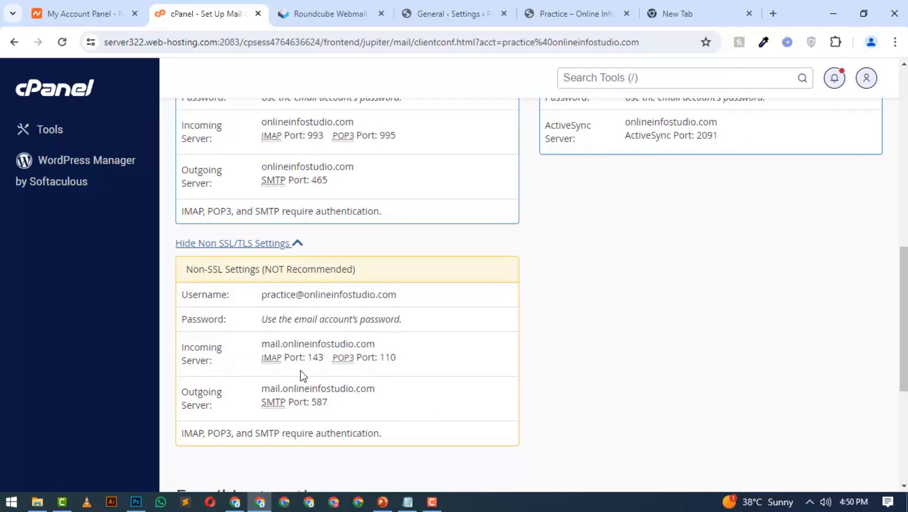
double_click(313, 357)
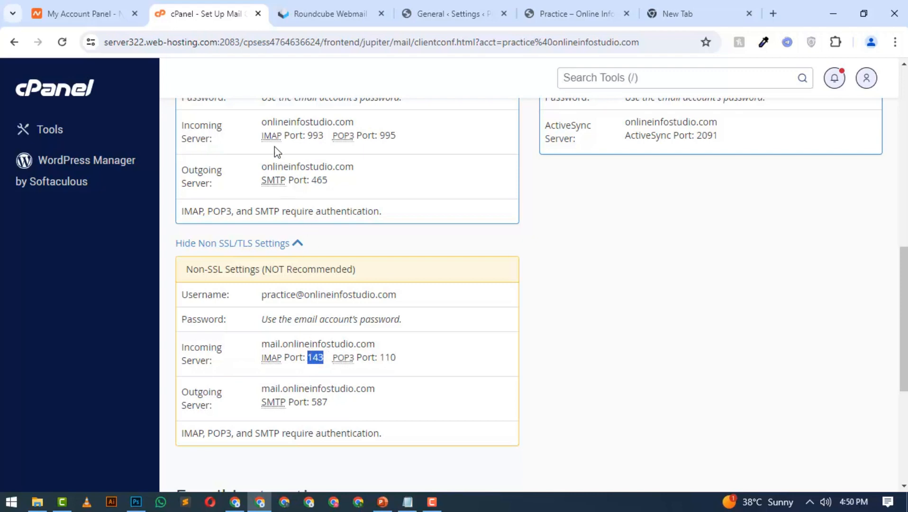
scroll(261, 144, "up", 3)
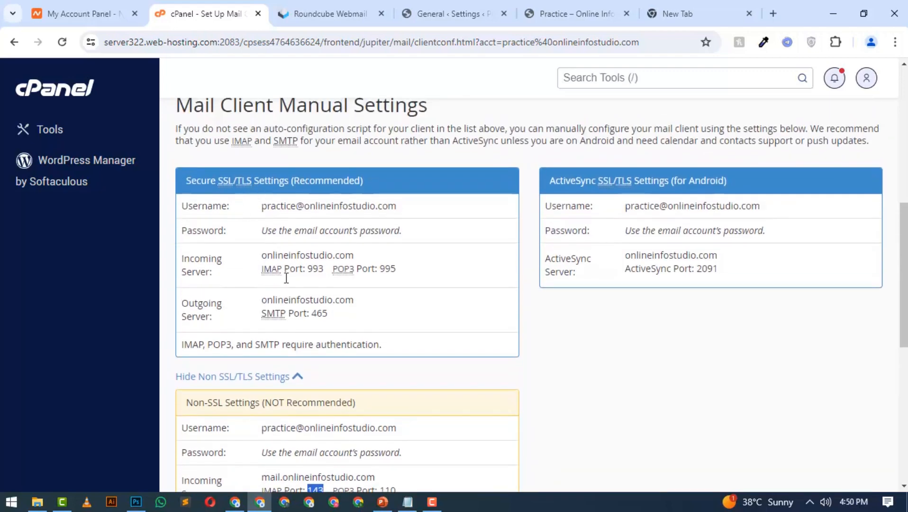
Set the encryption to SSL in WP Mail SMTP and check its SMTP port against the Outgoing Server entry in cPanel
left_click(433, 8)
scroll(300, 317, "down", 1)
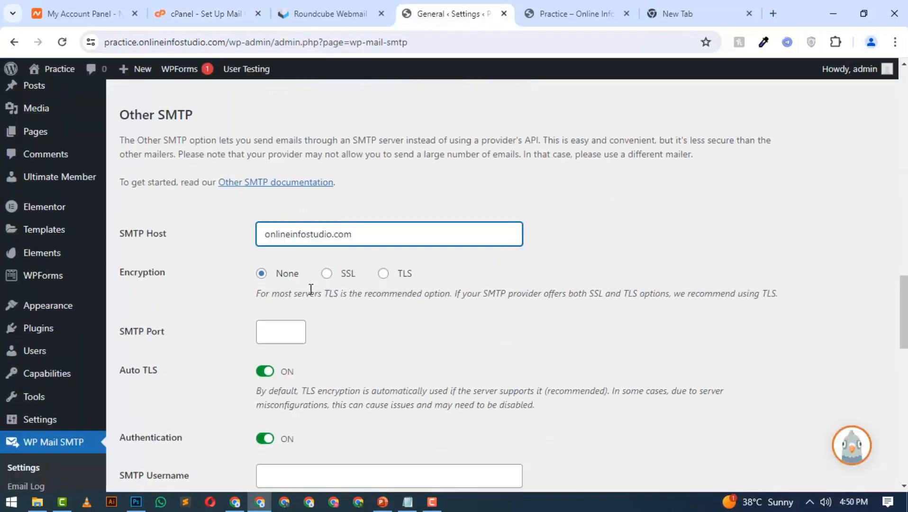
left_click(328, 251)
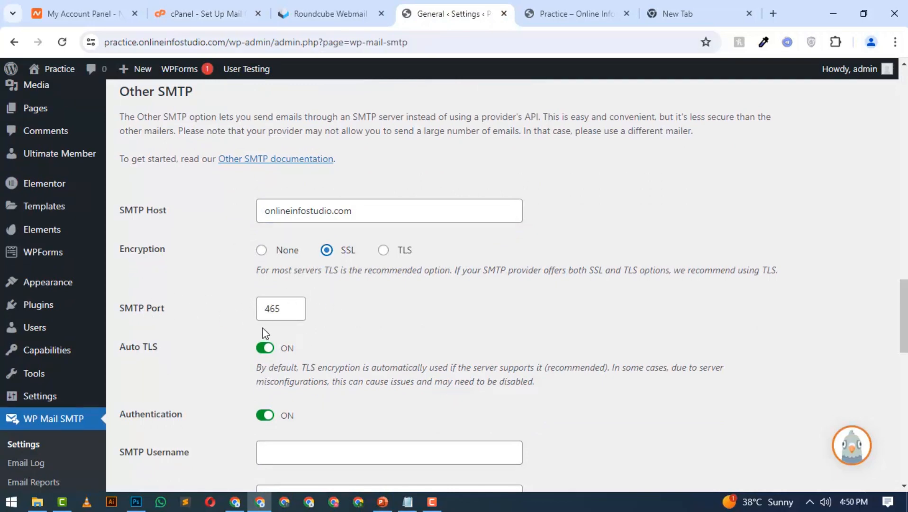
left_click(239, 5)
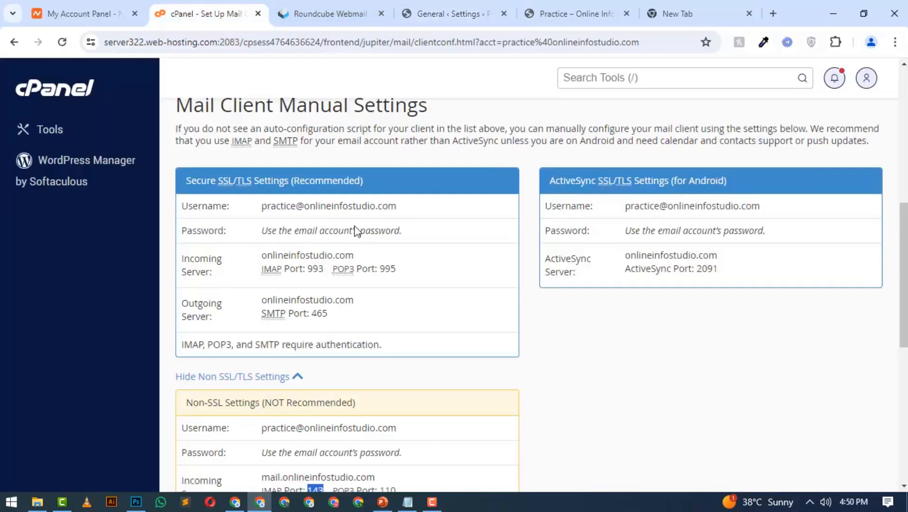
left_click_drag(344, 314, 312, 314)
Return to the WP Mail SMTP settings and enter the practice mailbox's full e-mail address as the SMTP Username
left_click(438, 11)
scroll(190, 217, "down", 3)
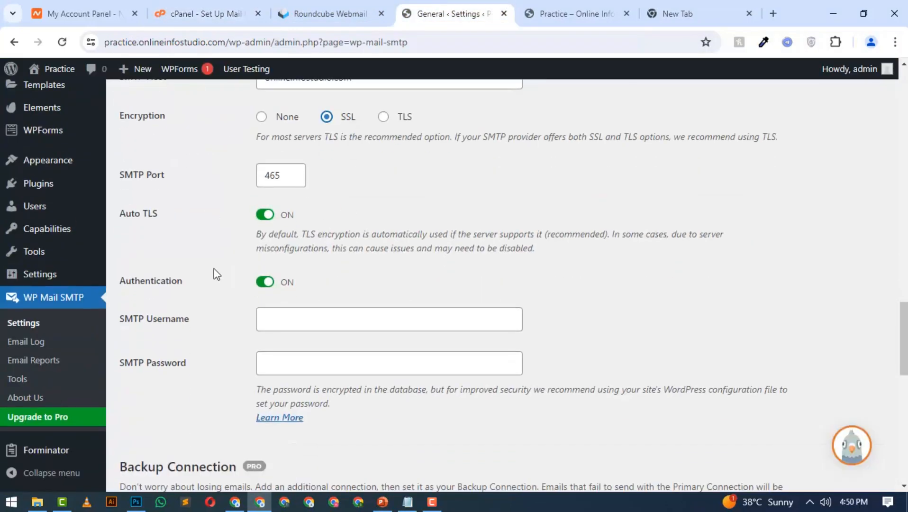
scroll(190, 317, "down", 2)
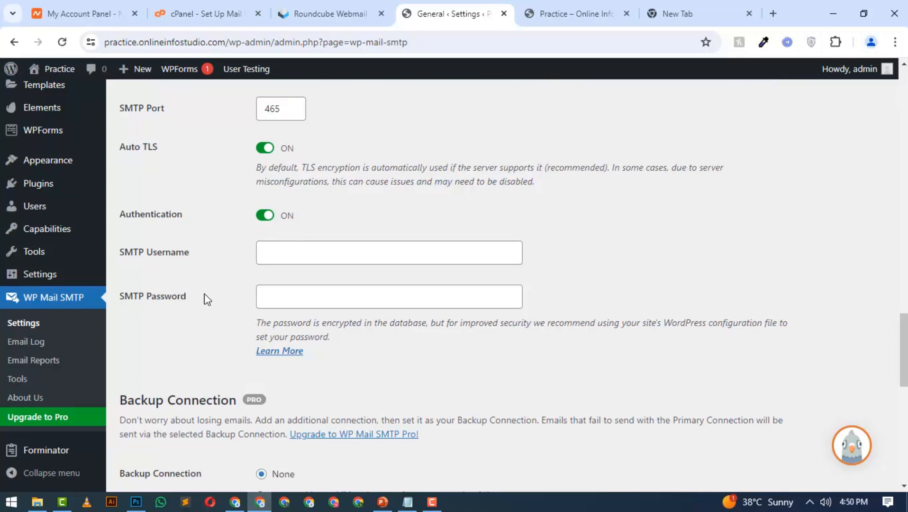
left_click(286, 253)
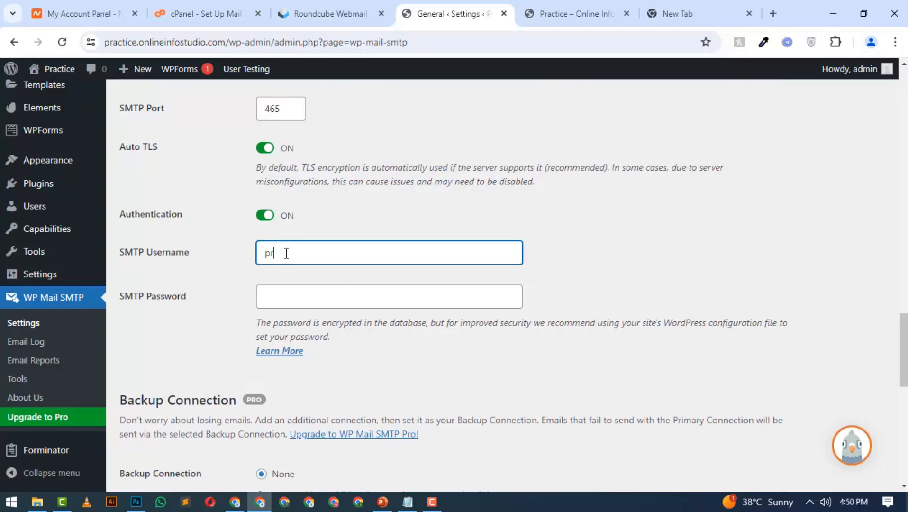
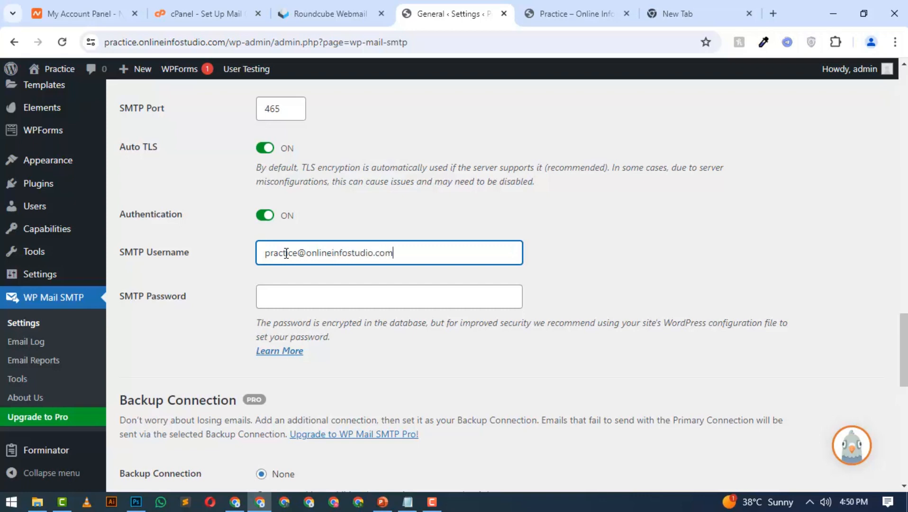
Enter the mailbox password as the SMTP Password, save the settings and review the saved Other SMTP configuration
left_click(300, 297)
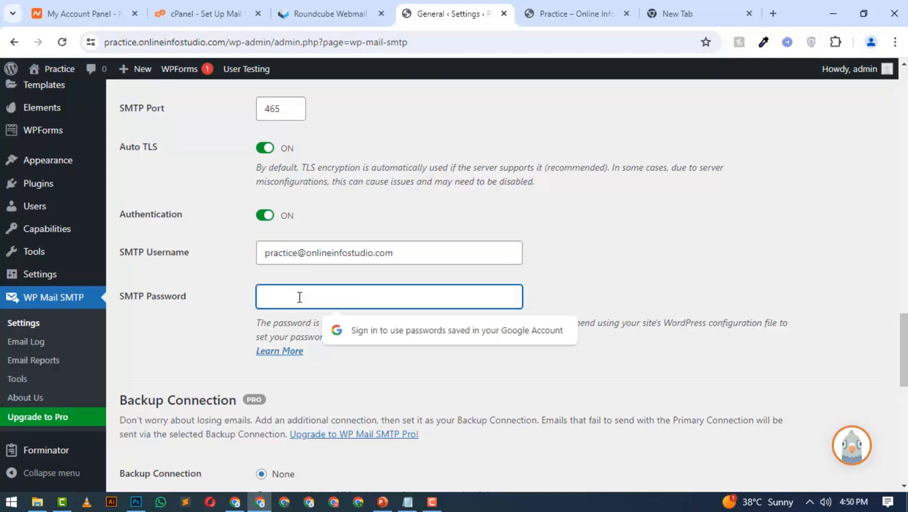
type("***")
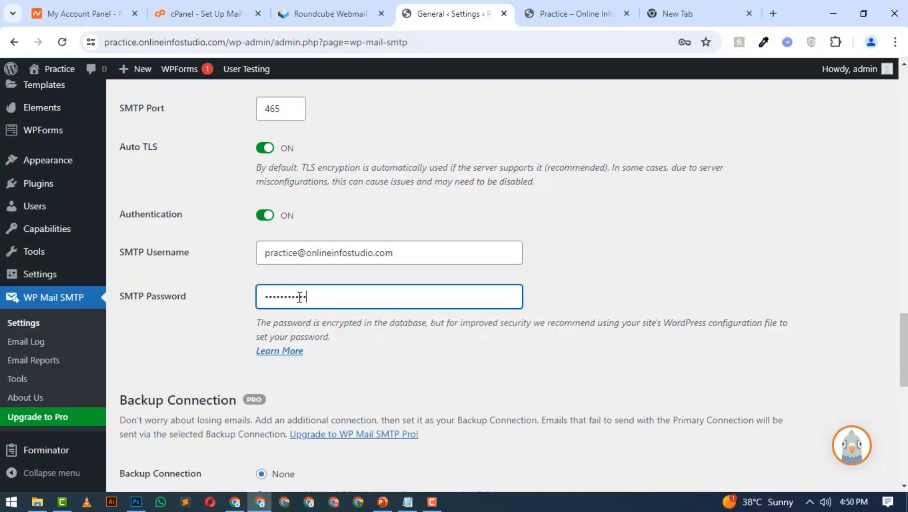
scroll(300, 296, "down", 4)
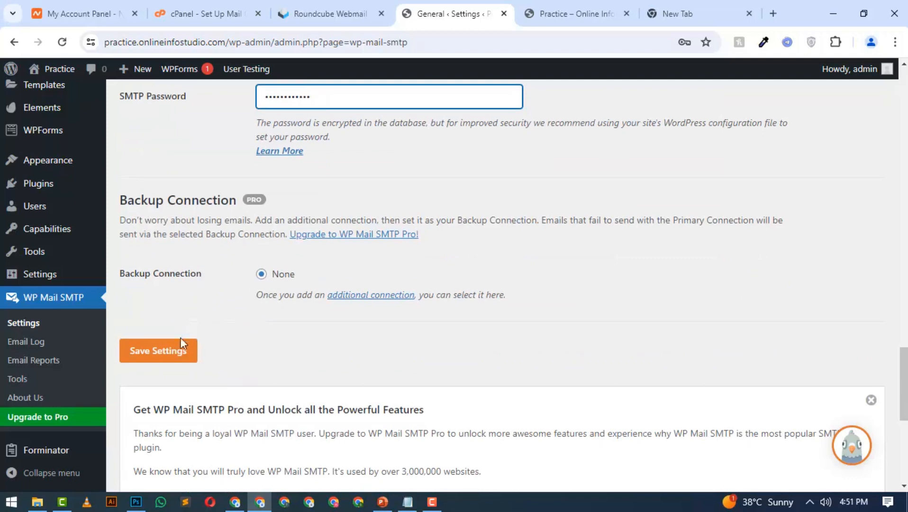
left_click(162, 353)
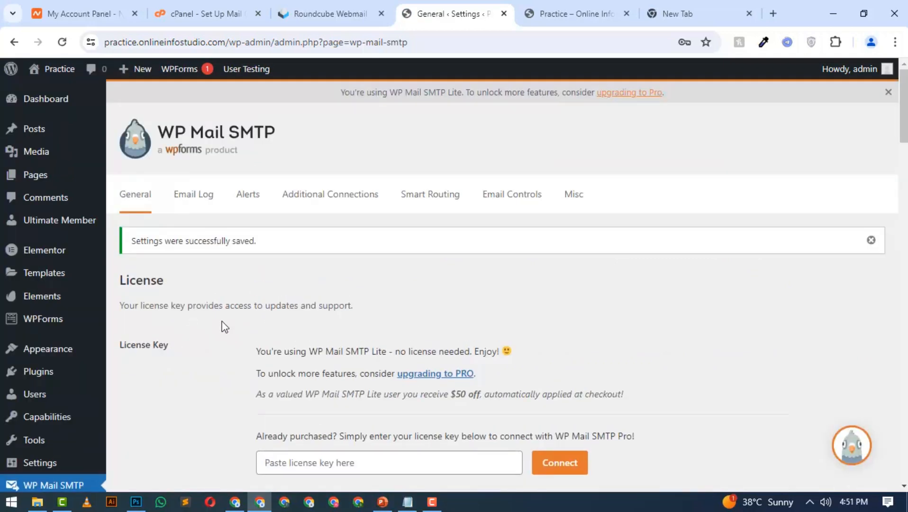
scroll(224, 326, "down", 3)
scroll(178, 170, "down", 10)
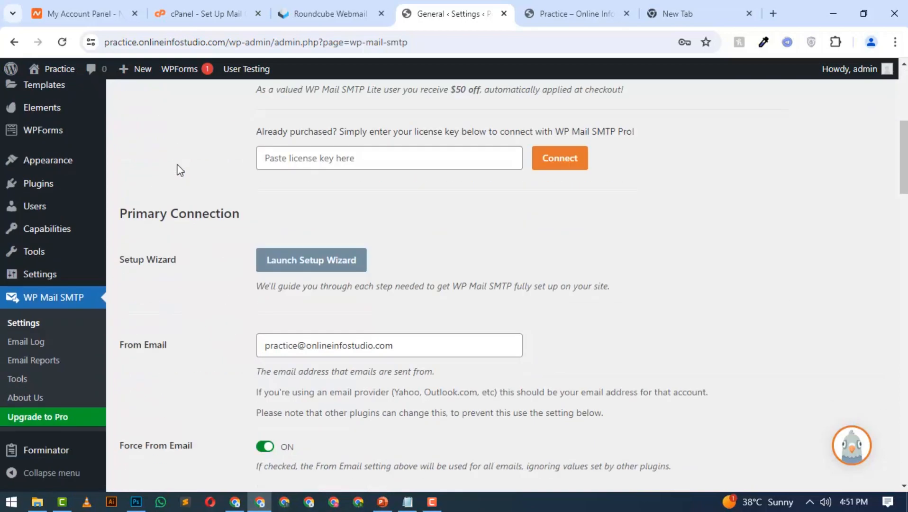
scroll(175, 195, "down", 15)
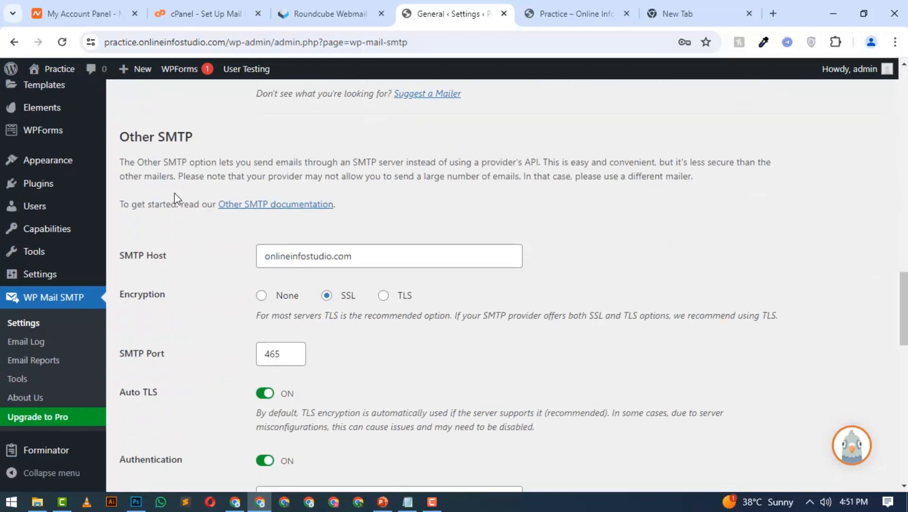
scroll(174, 192, "down", 2)
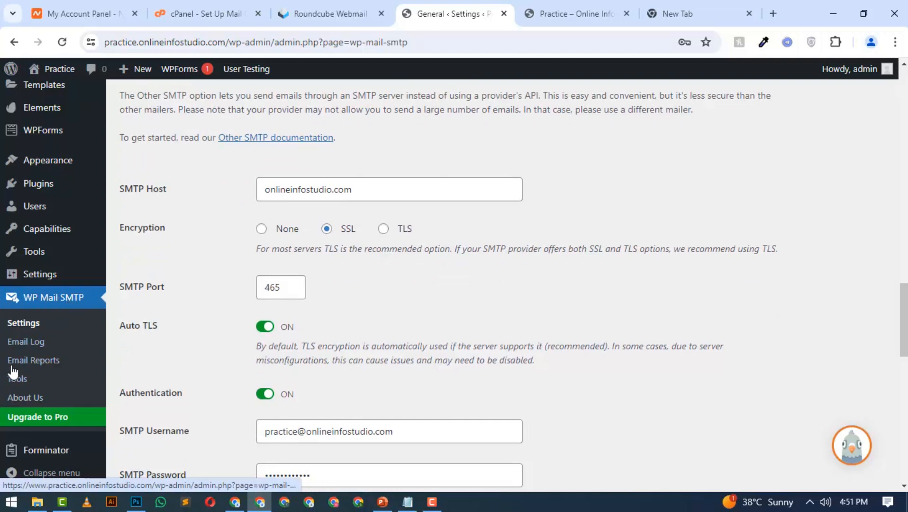
Open WP Mail SMTP's email test and send an HTML test email to the practice mailbox's address
left_click(21, 382)
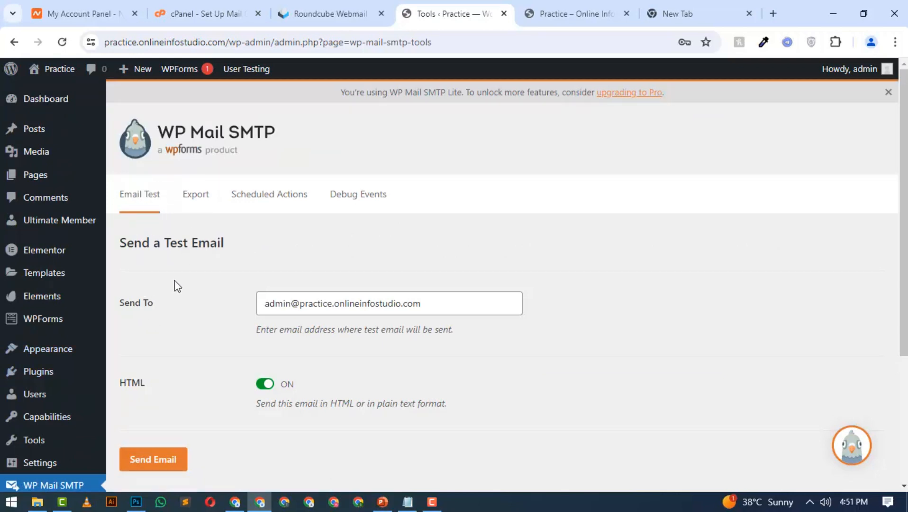
scroll(159, 287, "down", 3)
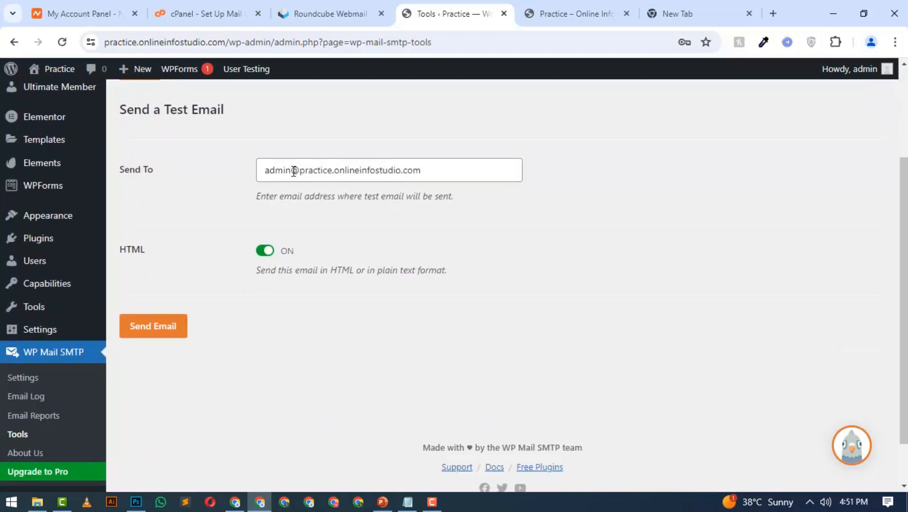
left_click_drag(294, 170, 241, 176)
key("BackSpace")
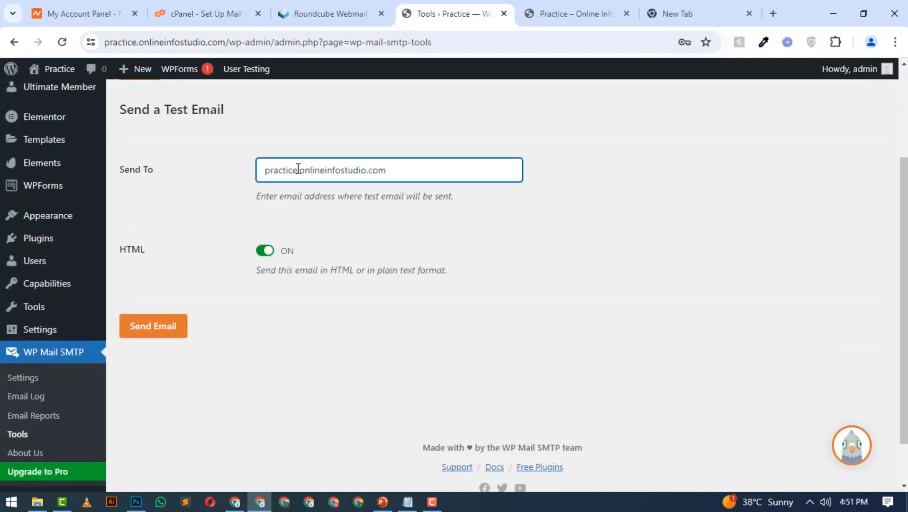
key("BackSpace")
type("@")
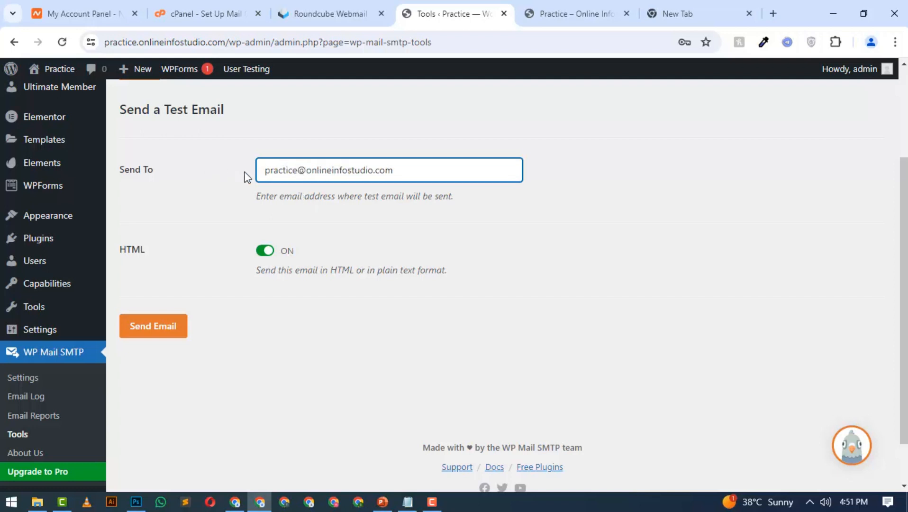
left_click(163, 317)
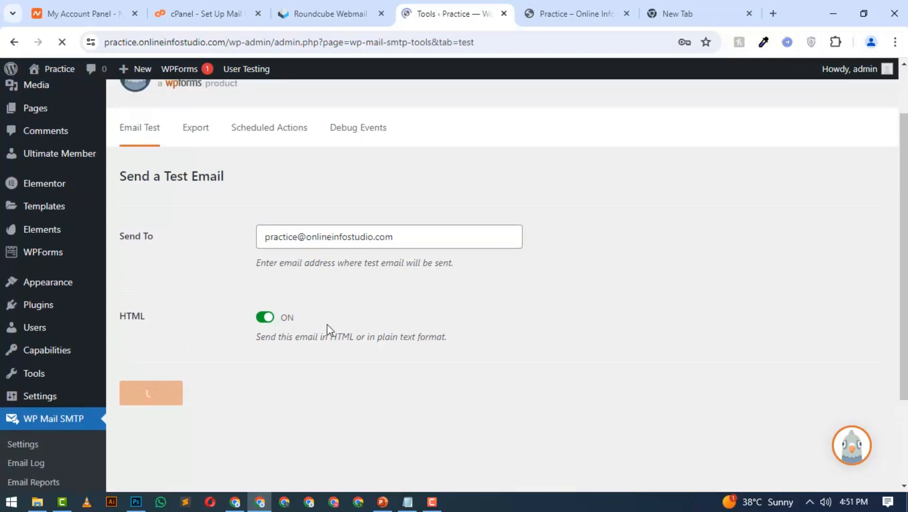
Examine the test email notice and the SPF and DMARC entries in the Domain Check Results
left_click_drag(132, 300, 238, 306)
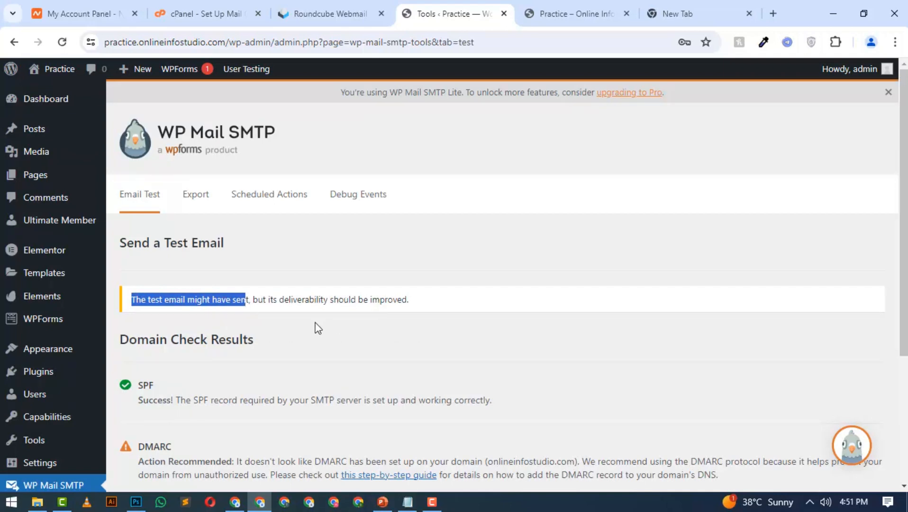
scroll(315, 326, "down", 3)
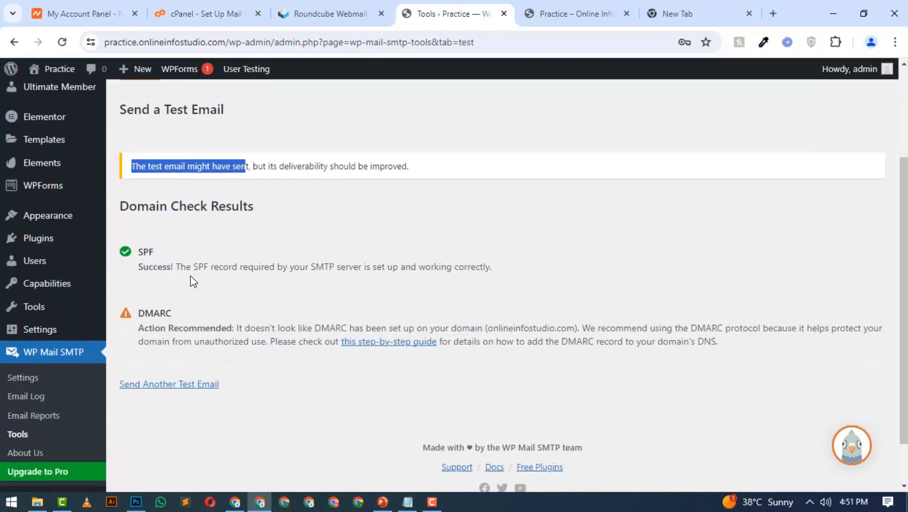
double_click(145, 313)
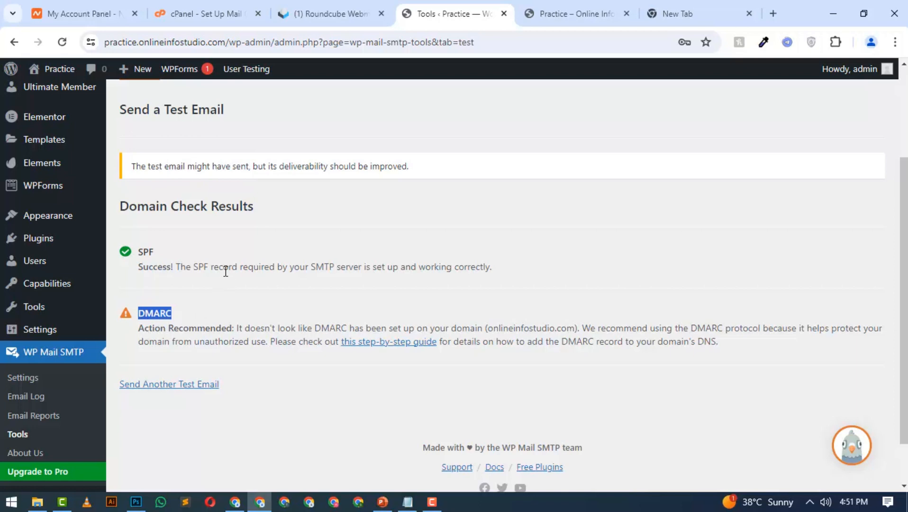
scroll(225, 263, "up", 3)
Switch to Roundcube, open the WP Mail SMTP HTML test email in the inbox and read its message
left_click(341, 4)
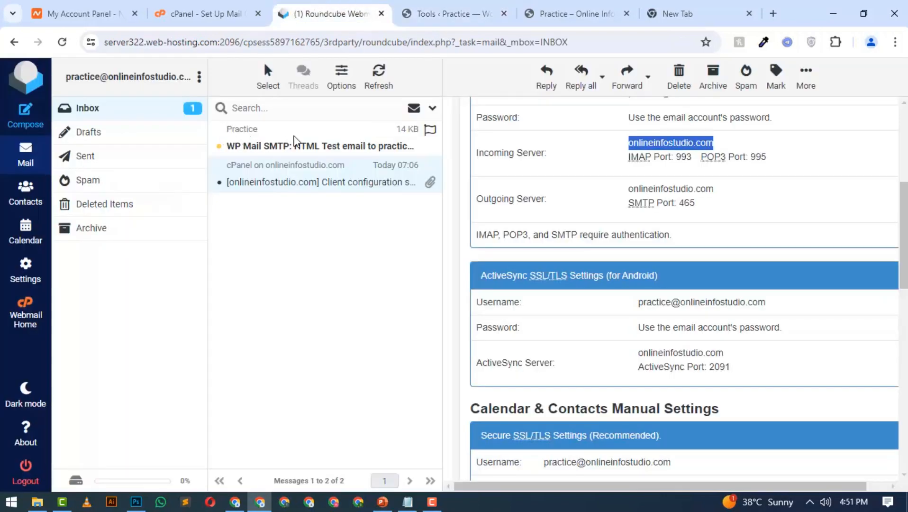
left_click(298, 146)
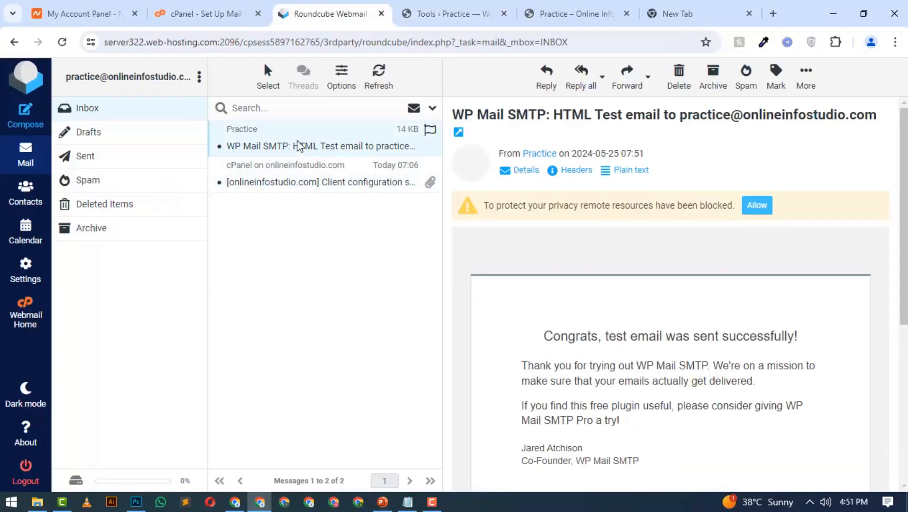
scroll(608, 356, "down", 2)
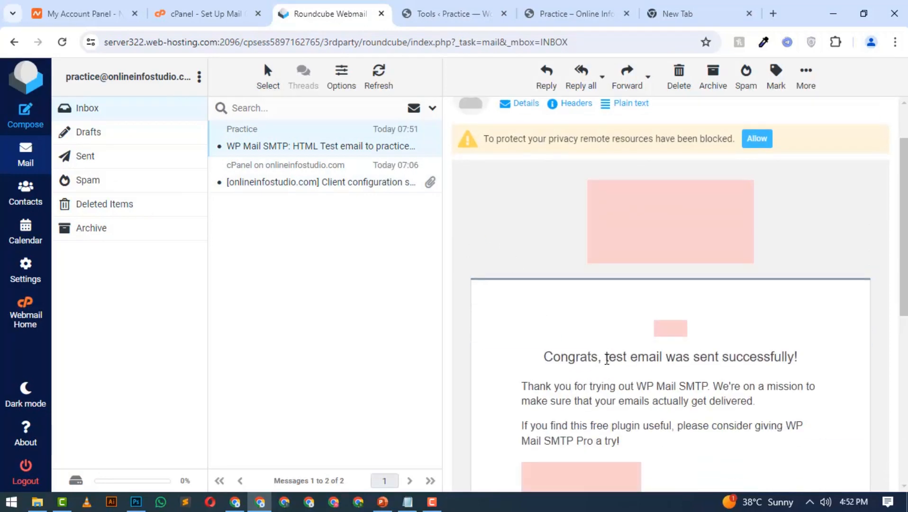
left_click_drag(608, 357, 759, 356)
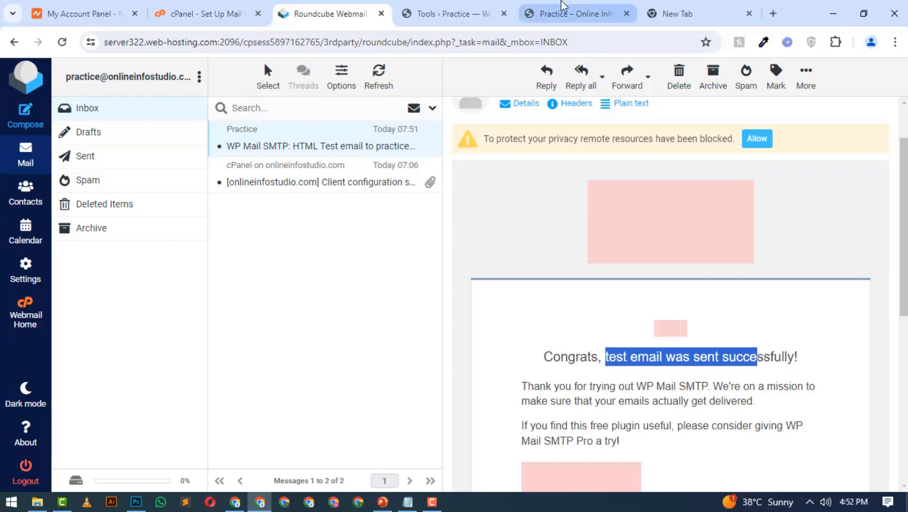
Switch to the practice site, reload the page and fill in the contact form's name as Test plus a phone number
left_click(564, 12)
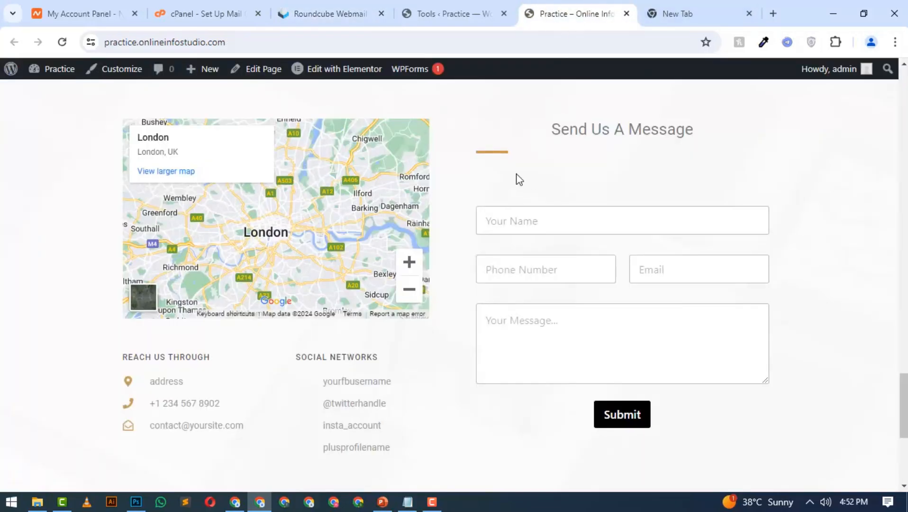
key("F5")
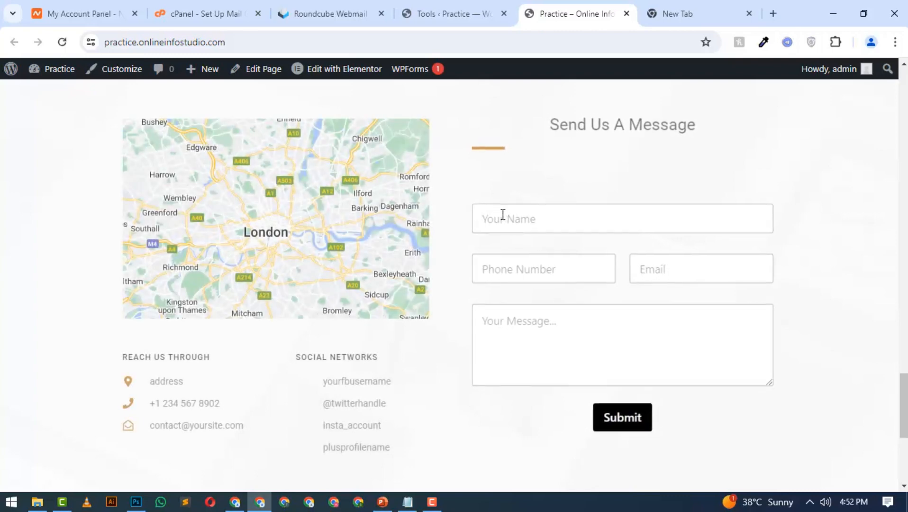
left_click(503, 215)
type("Test")
key("Tab")
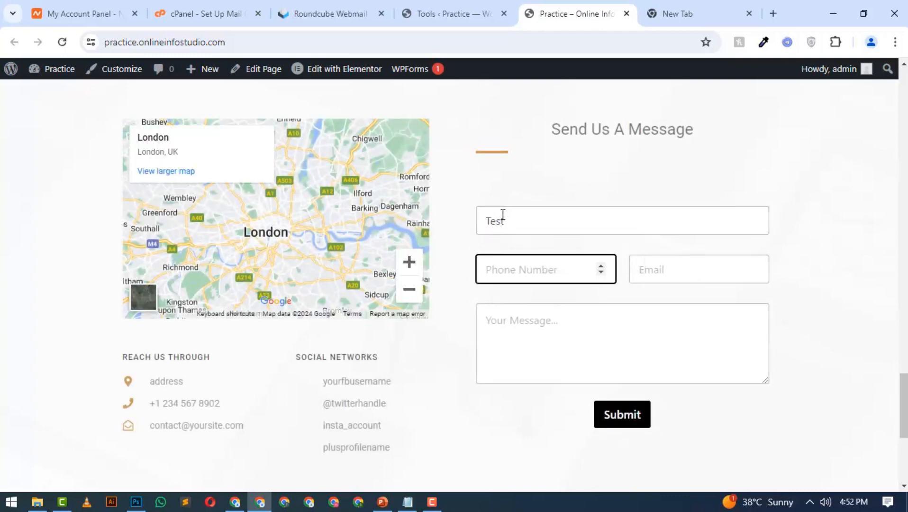
type("32743243")
key("Tab")
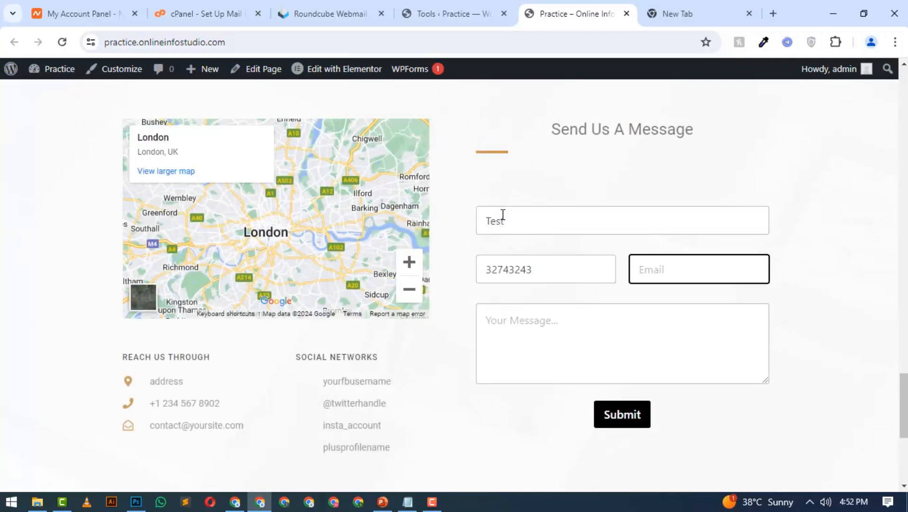
Fill in the contact form's email address and the message "Hi, how are you?", submit it and read the confirmation
type("teste@")
key("BackSpace")
key("BackSpace")
type("@")
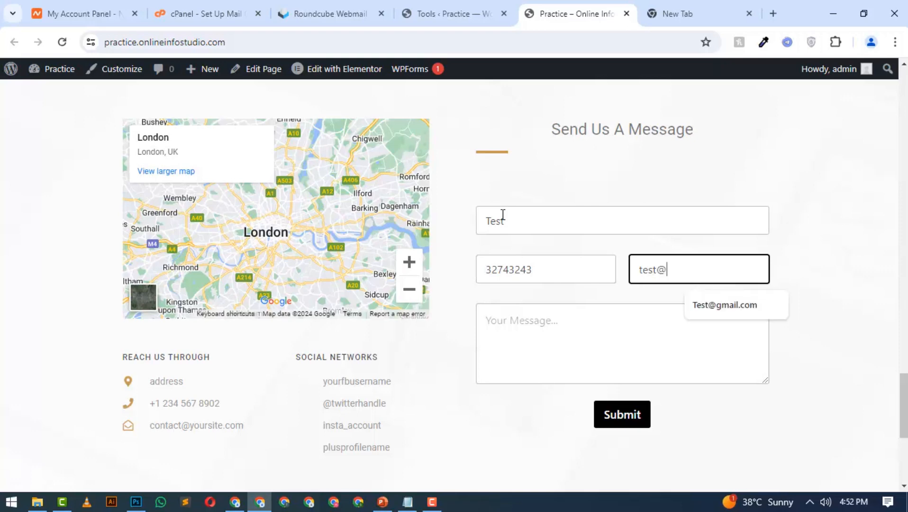
type("testc")
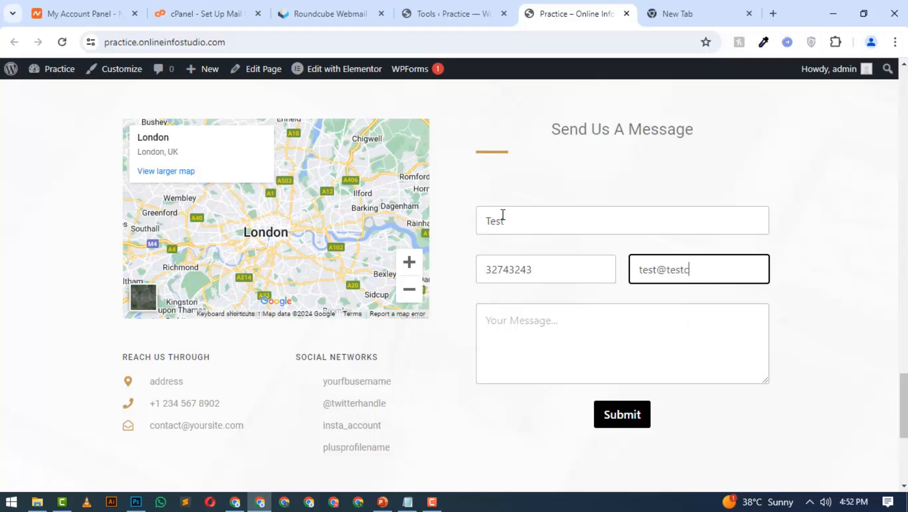
type("ocom")
key("Tab")
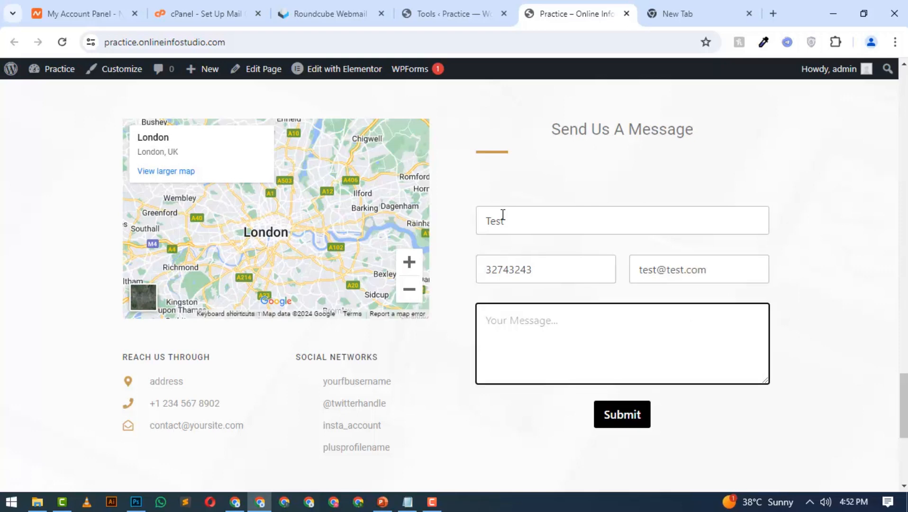
type("Hi, how are you?")
left_click(607, 414)
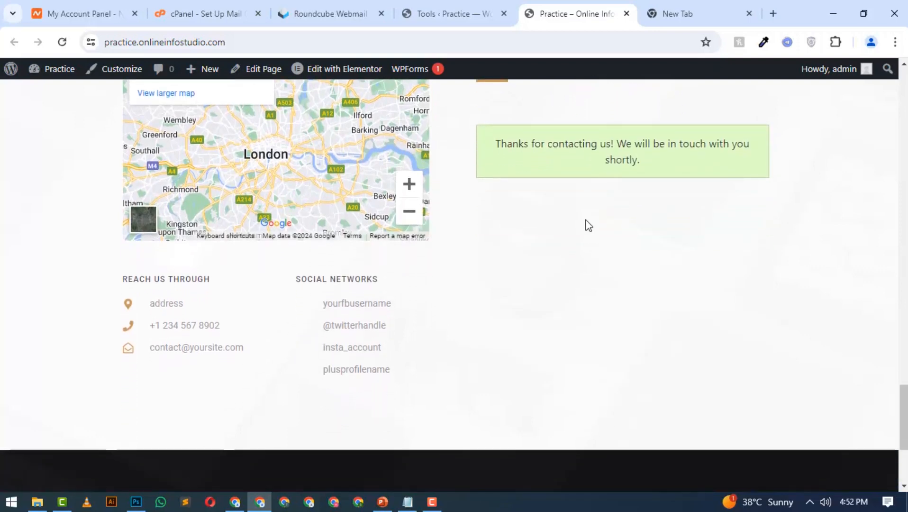
left_click_drag(493, 144, 582, 184)
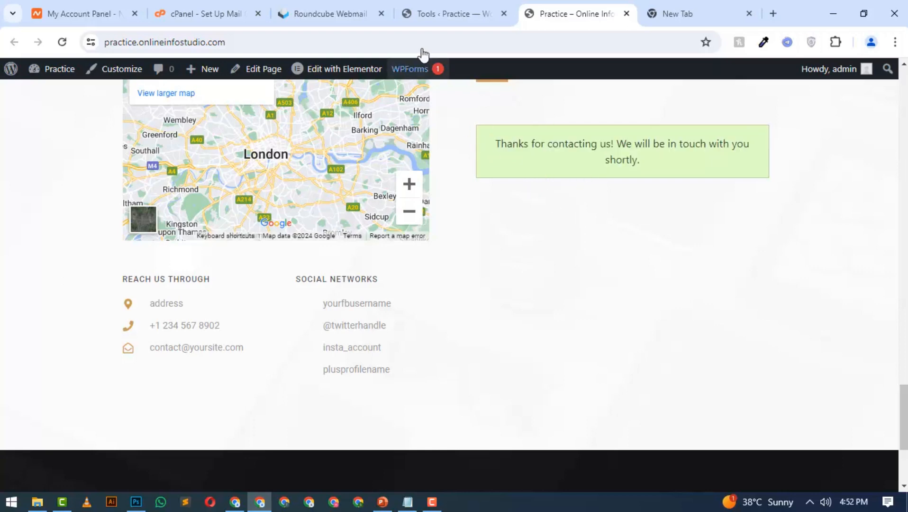
Return to the WordPress dashboard and open the Contact form's Confirmations settings in the WPForms builder
left_click(441, 11)
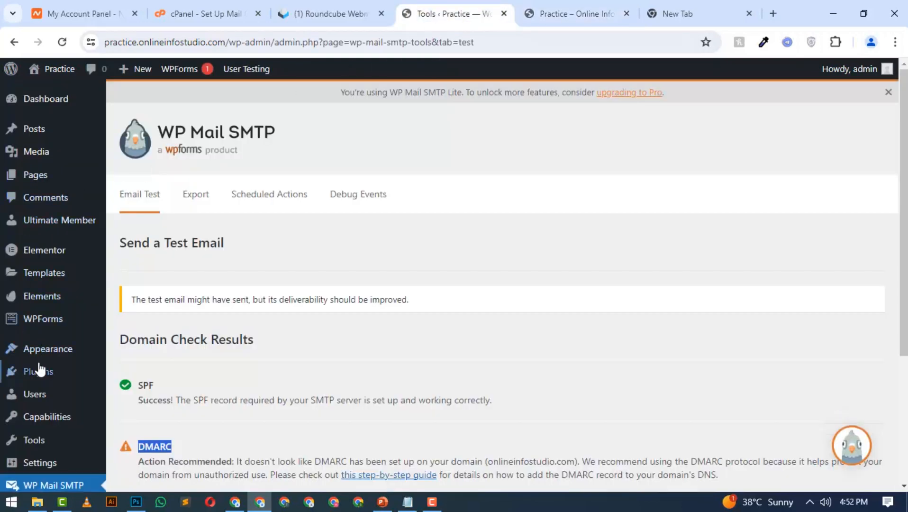
mouse_move(54, 328)
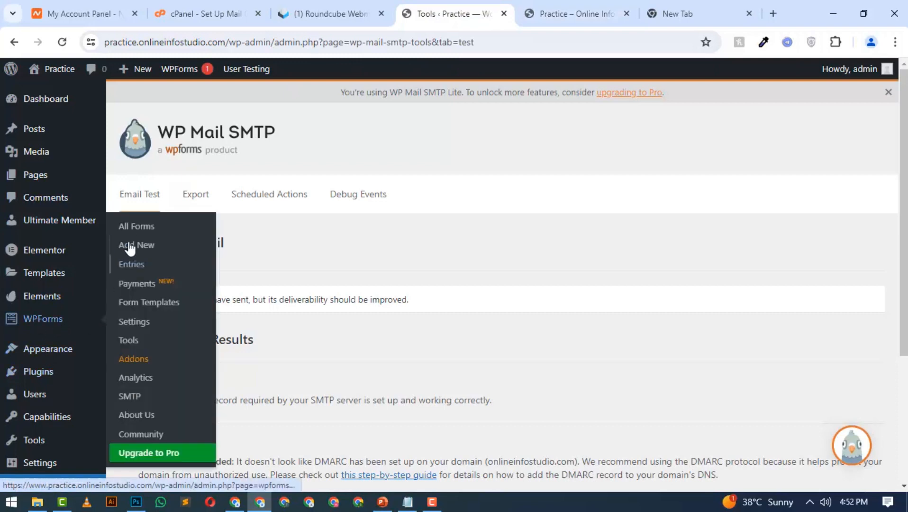
left_click(142, 230)
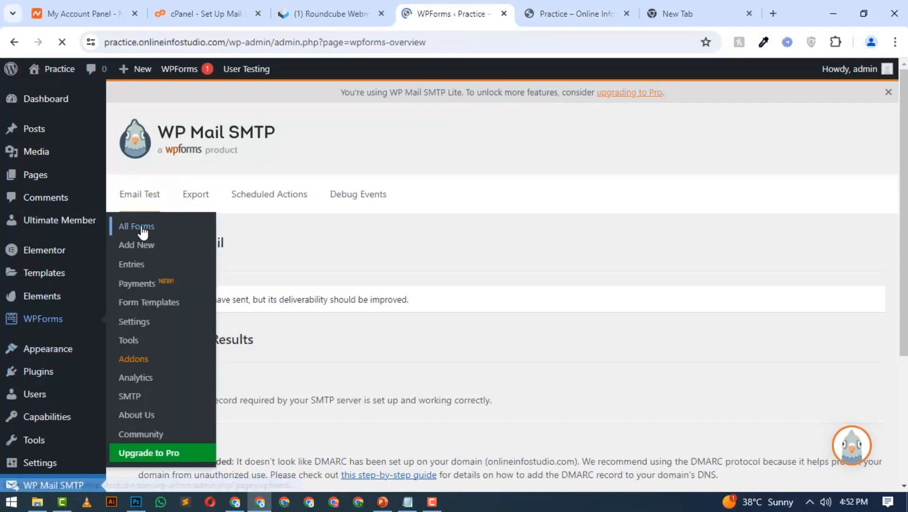
scroll(152, 377, "down", 3)
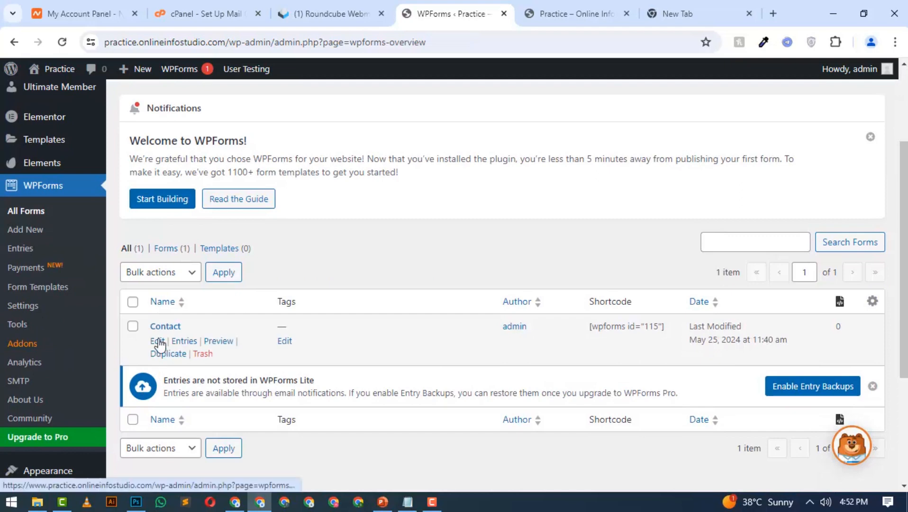
left_click(159, 341)
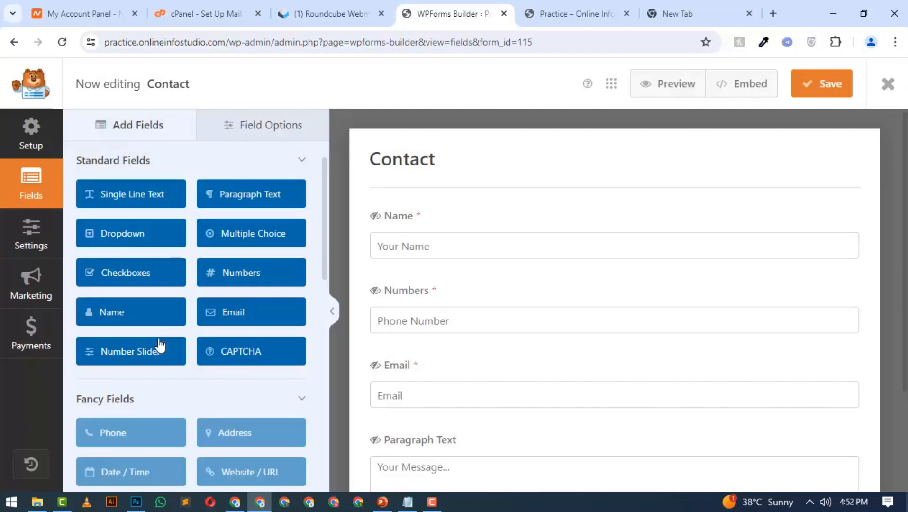
left_click(31, 237)
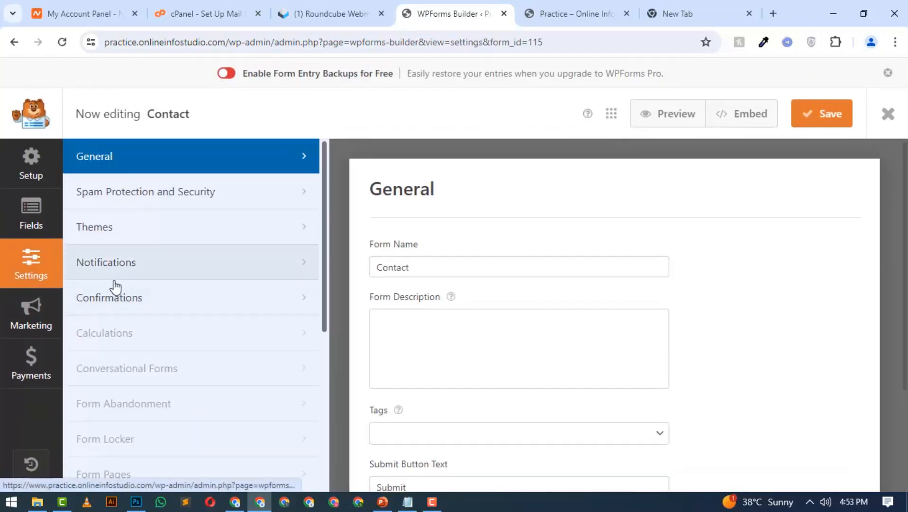
left_click(114, 300)
scroll(481, 335, "down", 3)
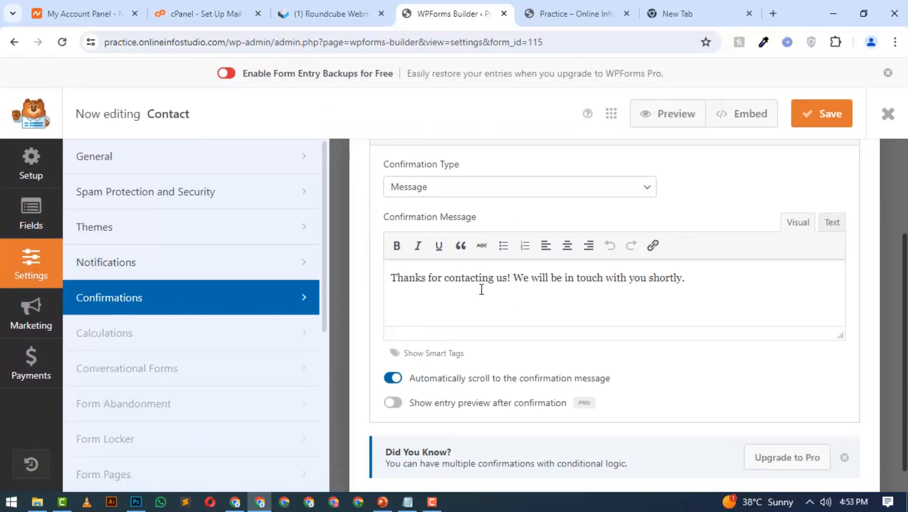
left_click(504, 190)
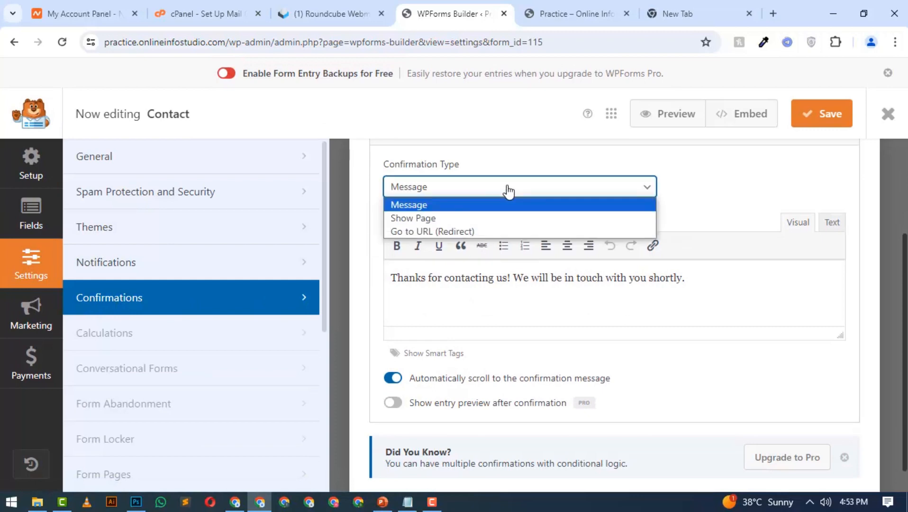
left_click(445, 232)
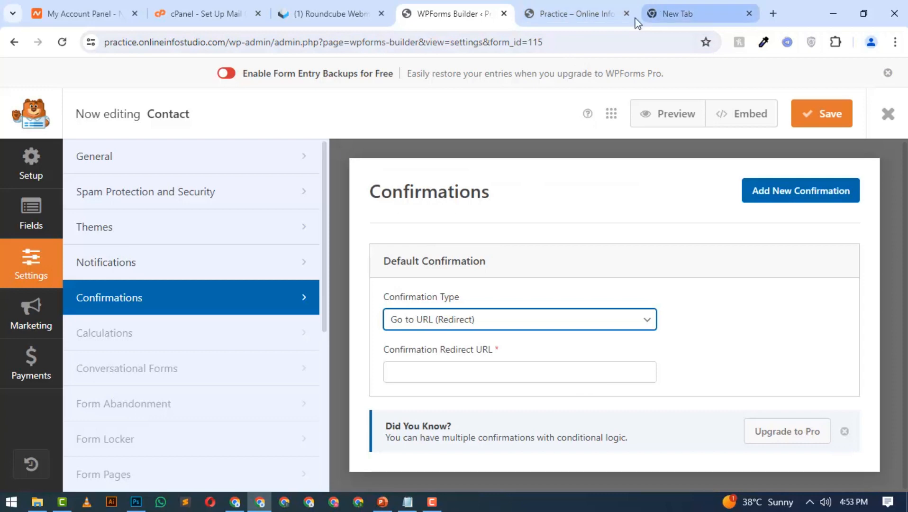
left_click(444, 371)
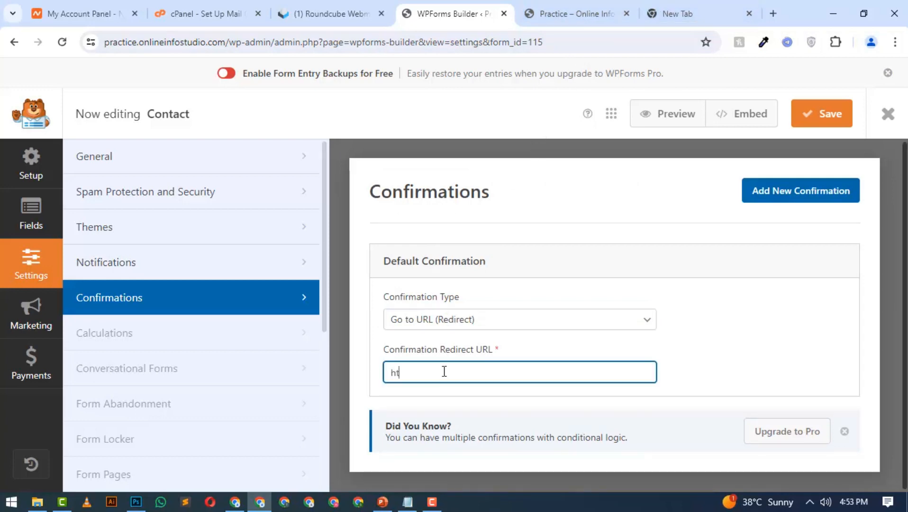
type("https://onlineinfostudio.com")
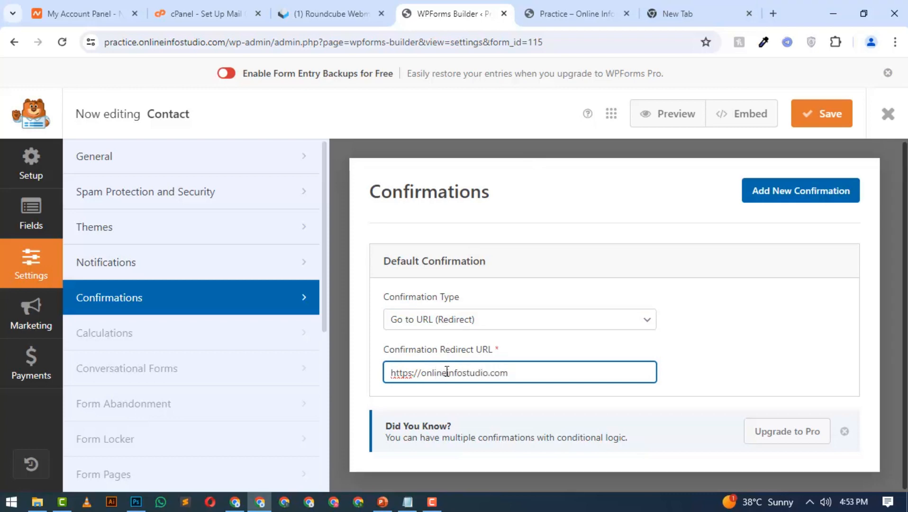
left_click(813, 127)
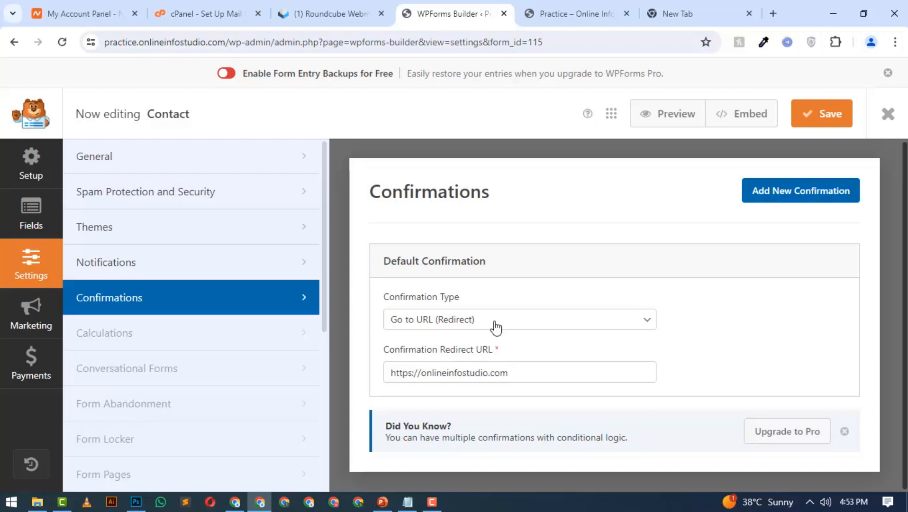
Switch to Roundcube, open the Website Contact Form email and read the submitted field values
left_click(352, 7)
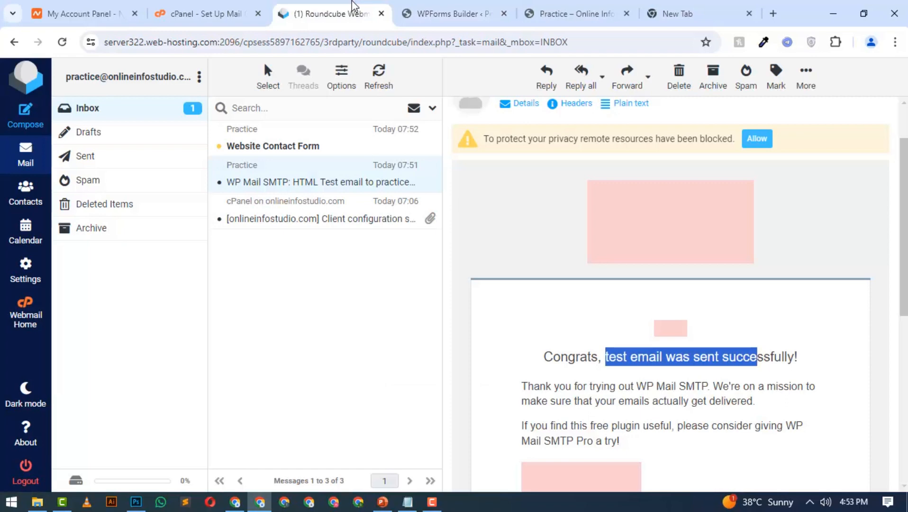
left_click(302, 138)
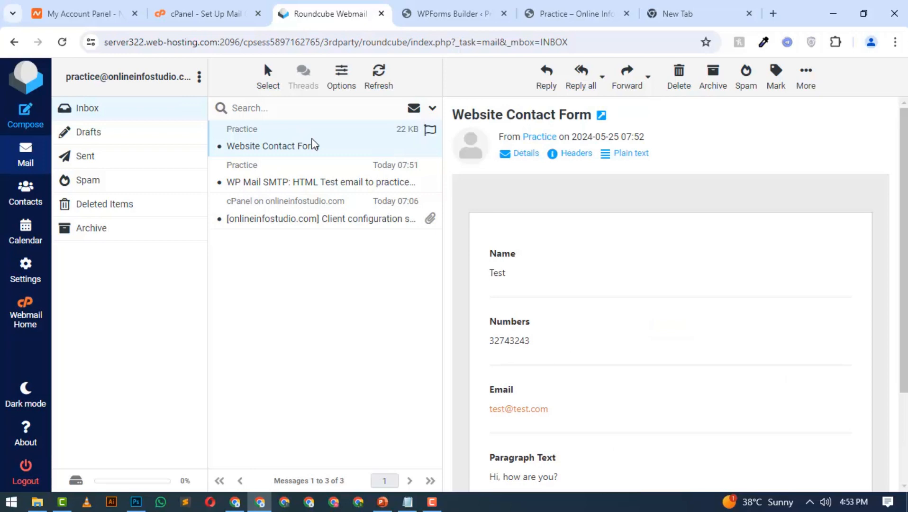
scroll(549, 254, "down", 3)
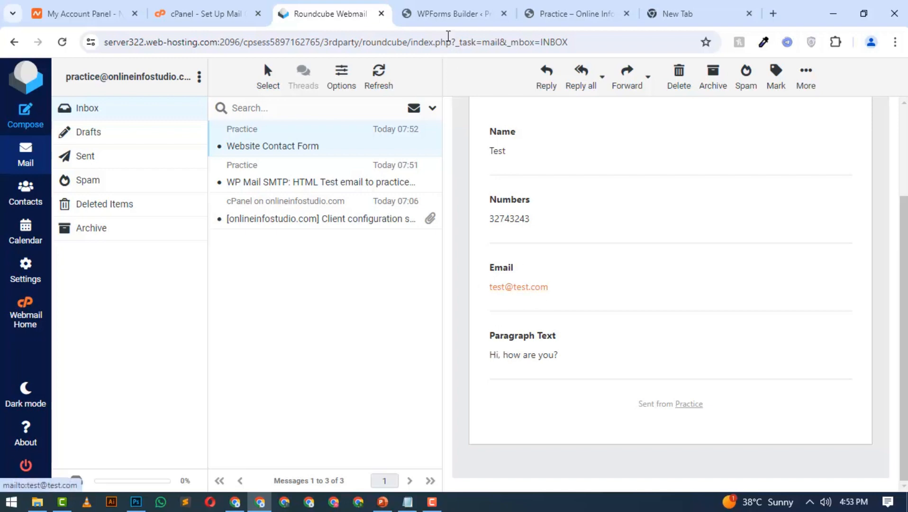
In the Contact form's default notification, replace the Email Message with "Name:" and the Name field's smart tag, and save the form
left_click(449, 7)
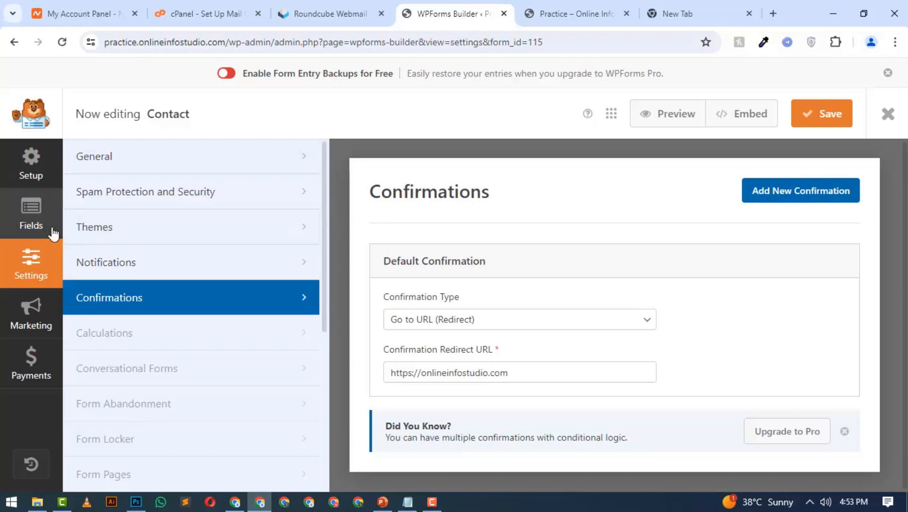
left_click(87, 261)
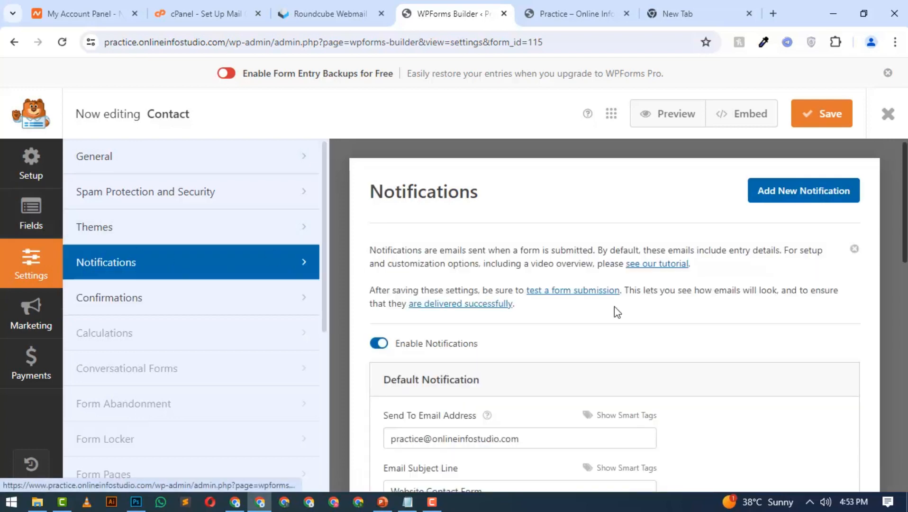
scroll(618, 299, "down", 2)
scroll(622, 291, "down", 6)
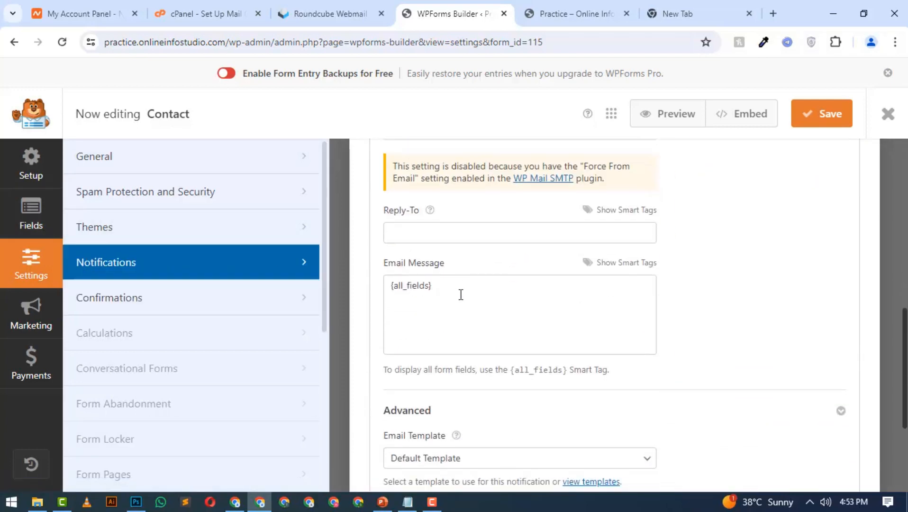
left_click_drag(460, 295, 387, 295)
key("BackSpace")
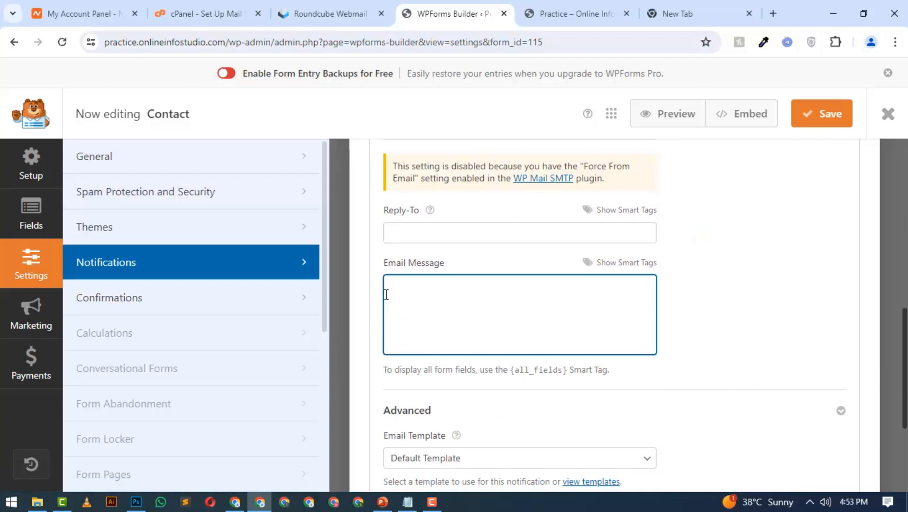
type("Name:")
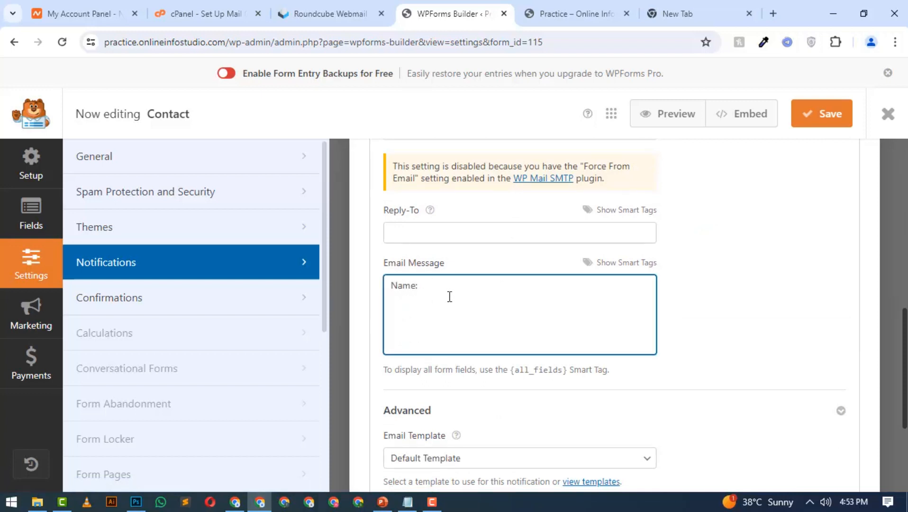
left_click(635, 264)
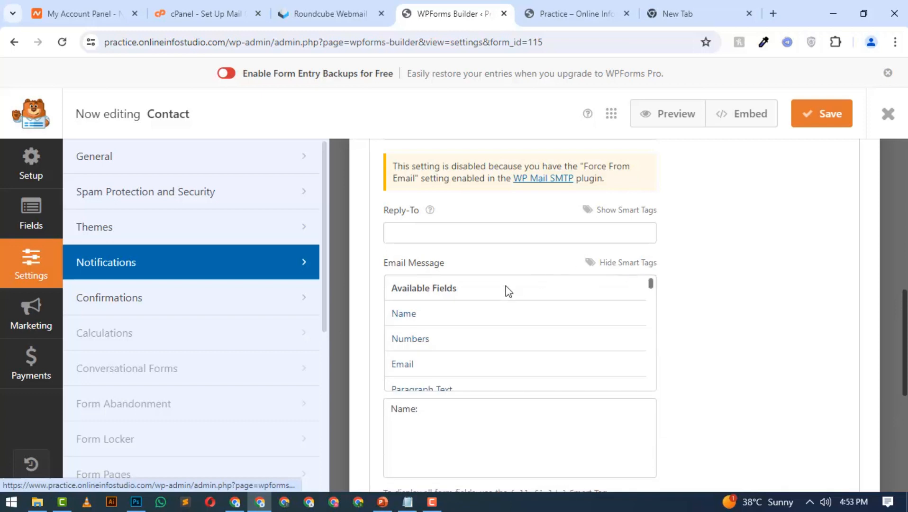
left_click(436, 317)
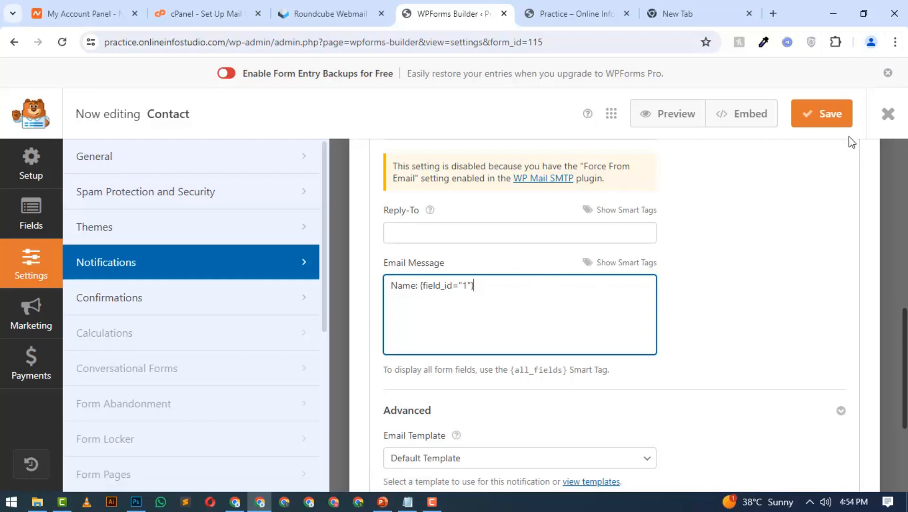
left_click(843, 125)
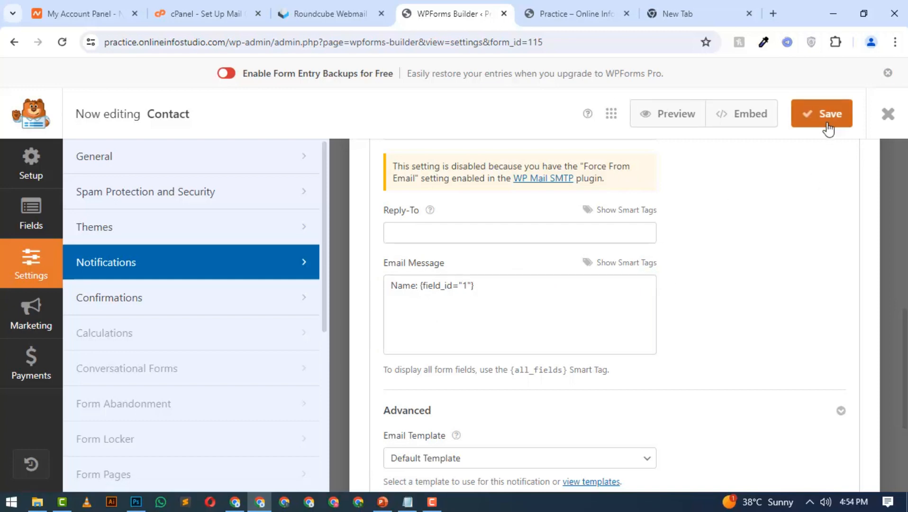
Reload the practice site's contact form and examine the Name entry of the Website Contact Form email in Roundcube
left_click(592, 10)
key("F5")
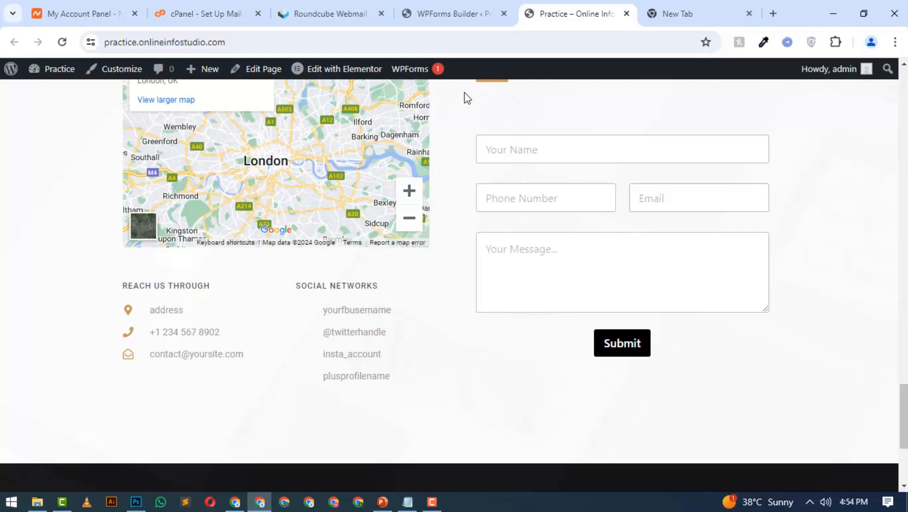
left_click(330, 13)
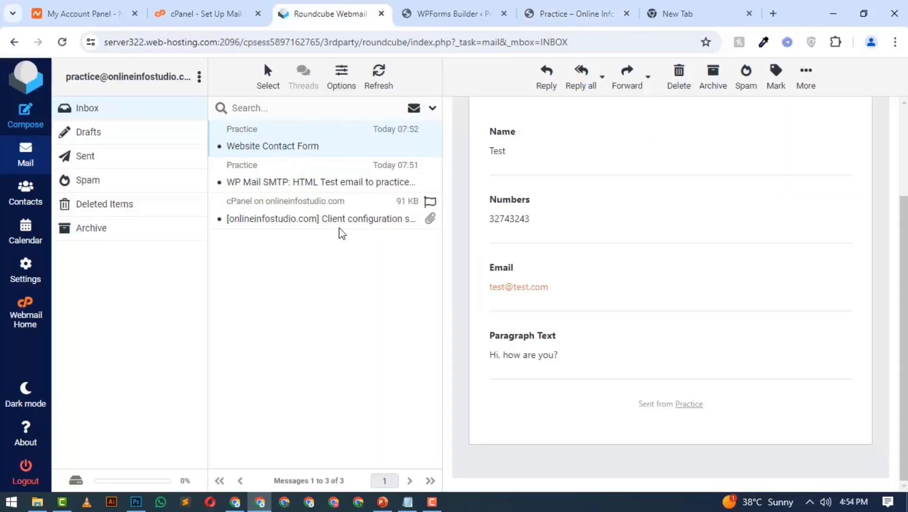
scroll(489, 217, "up", 2)
left_click_drag(517, 199, 496, 187)
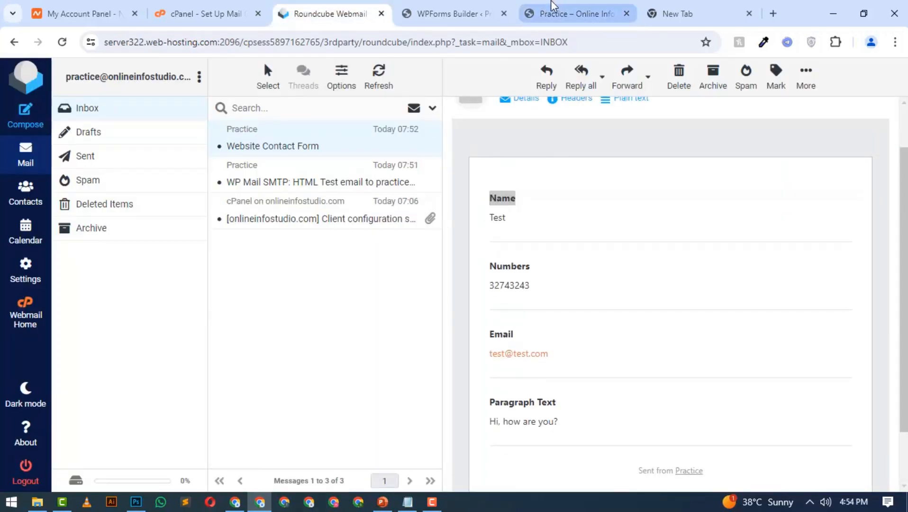
Submit the practice site's contact form with the name "Testing Name", a phone number, an email address and the message "Hbdshfbasdfc"
left_click(560, 13)
left_click(523, 149)
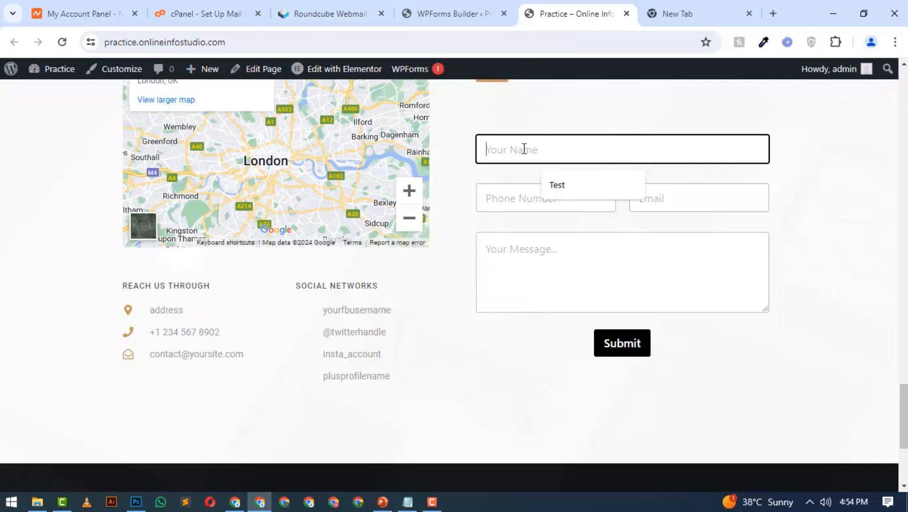
type("Testing Nmae")
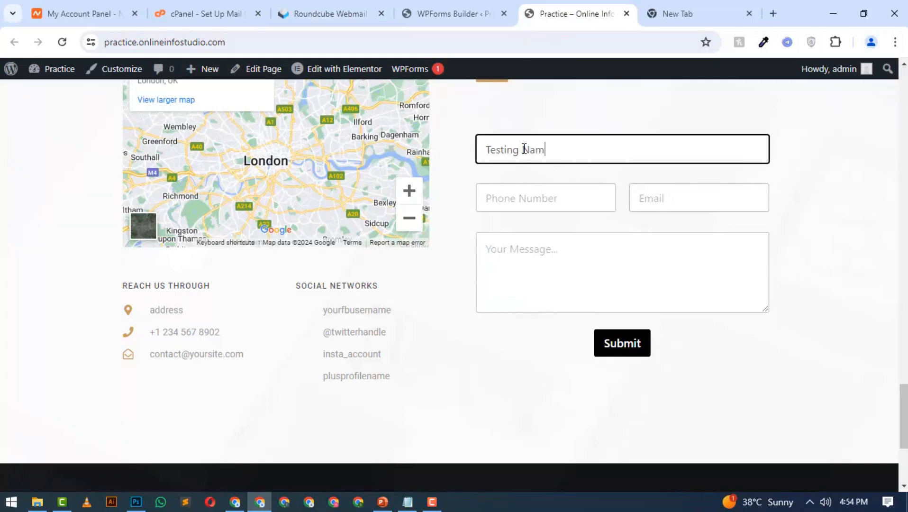
type("e")
key("Tab")
type("32534543")
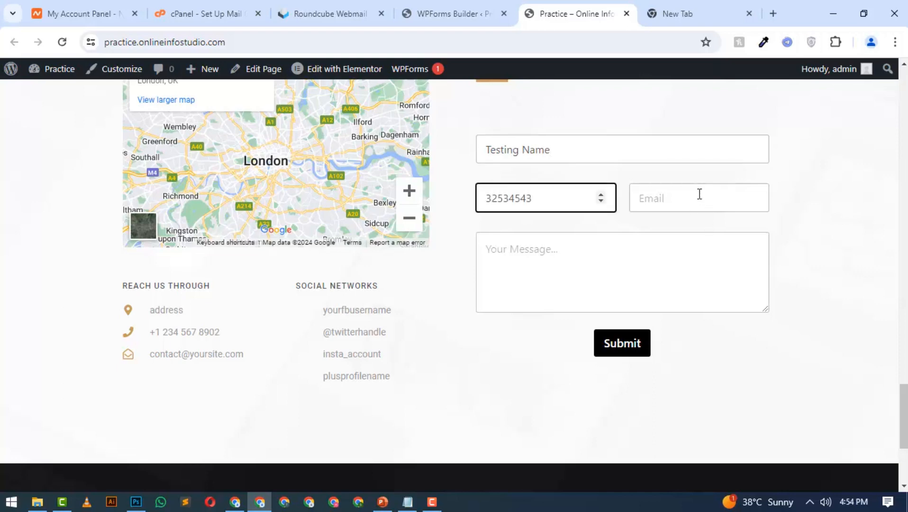
left_click(700, 195)
left_click(704, 234)
left_click(703, 238)
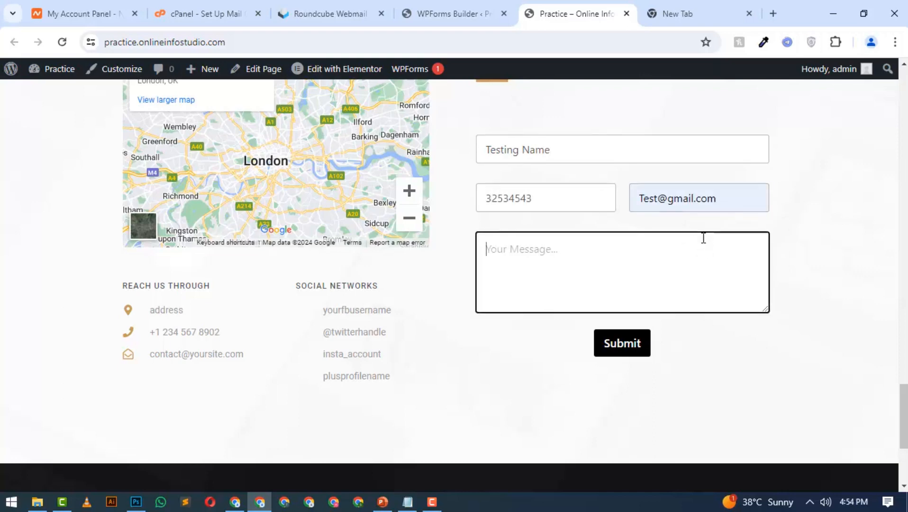
type("Hbdshfbasdfc")
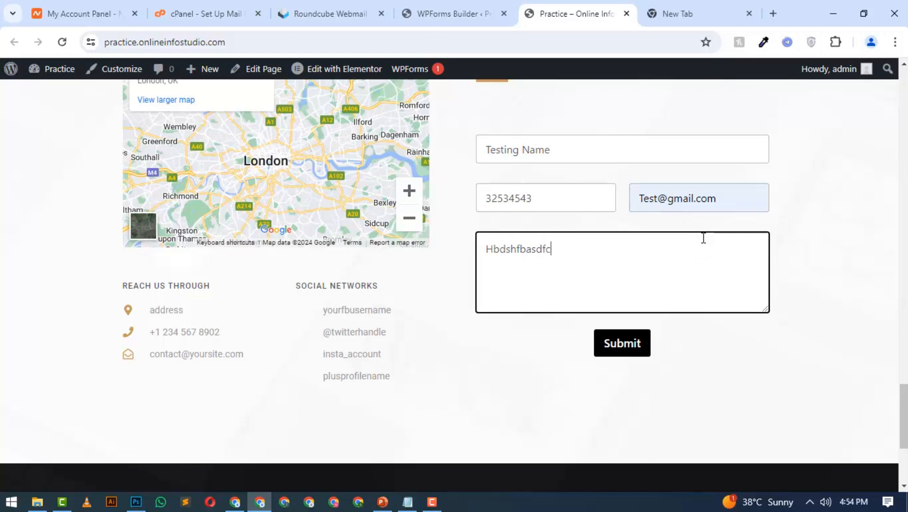
left_click(612, 347)
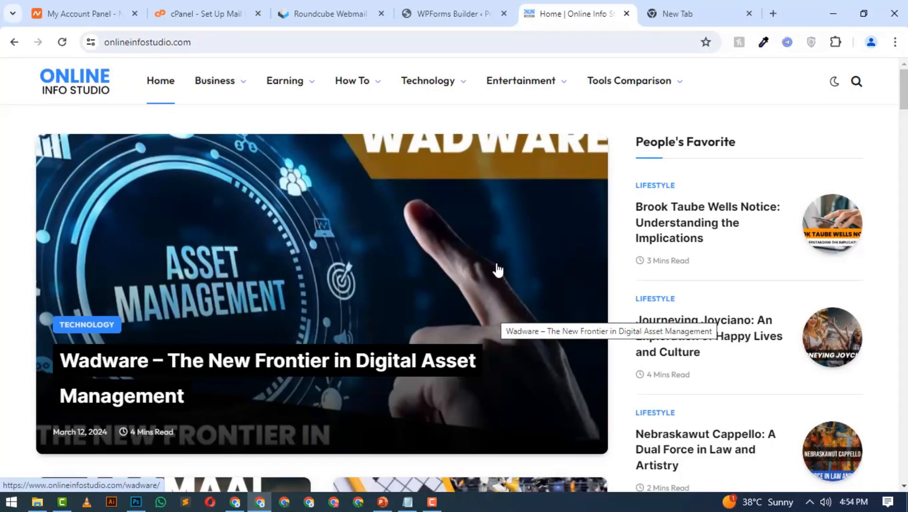
Look over the redirect page, and check the Name line of the newest Website Contact Form email in Roundcube
scroll(493, 256, "down", 3)
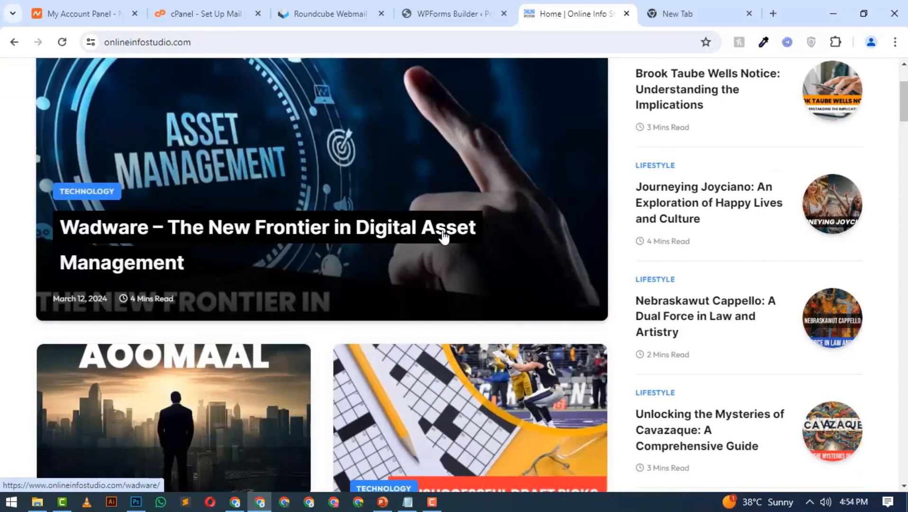
scroll(444, 237, "up", 3)
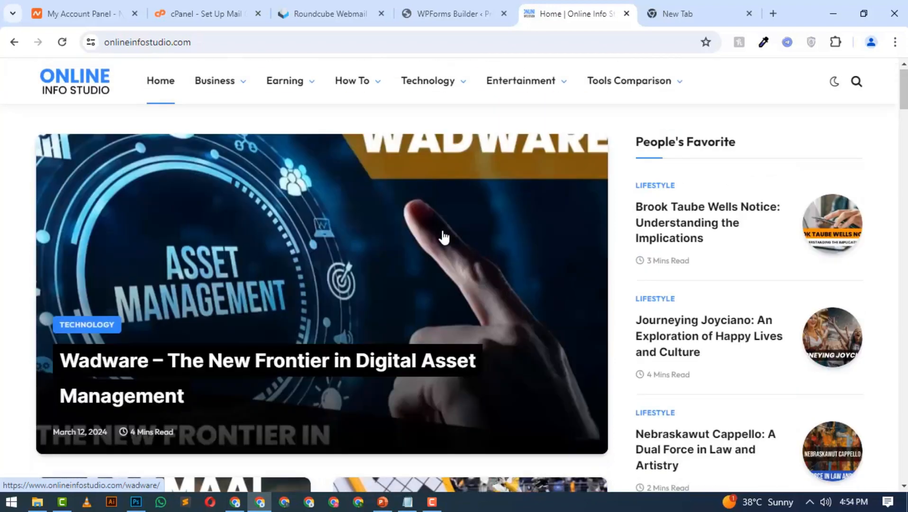
left_click(349, 7)
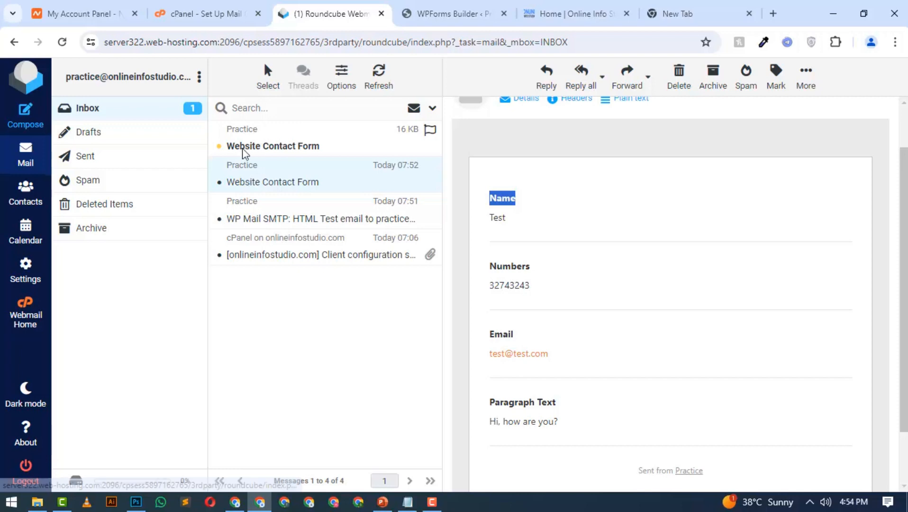
left_click(347, 147)
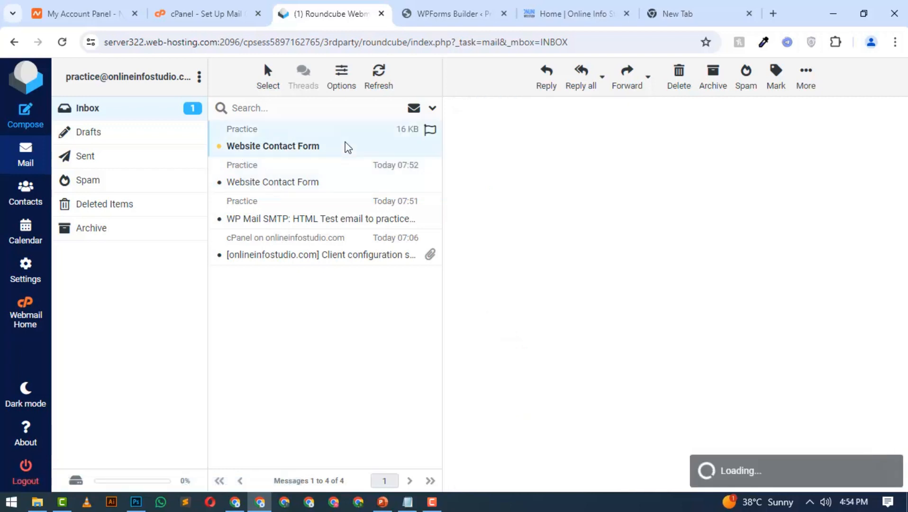
left_click_drag(495, 253, 587, 266)
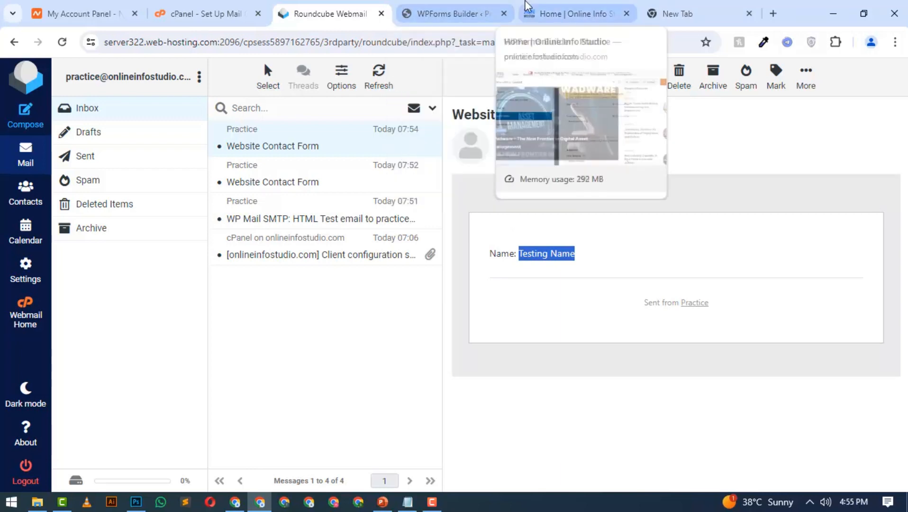
Compare the Email Subject Line and From Name in the WPForms default notification with the received email in Roundcube
left_click(523, 7)
left_click(482, 9)
scroll(388, 240, "up", 3)
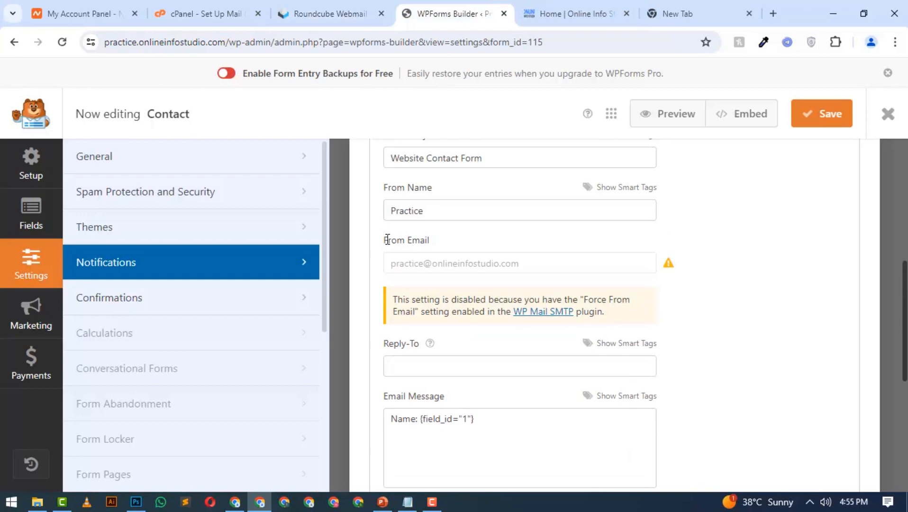
left_click(486, 290)
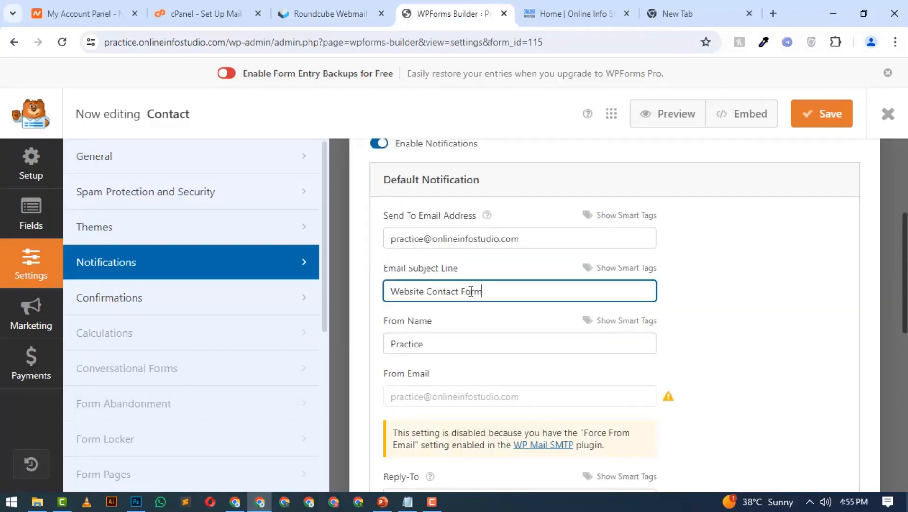
key("ctrl+a")
left_click(355, 6)
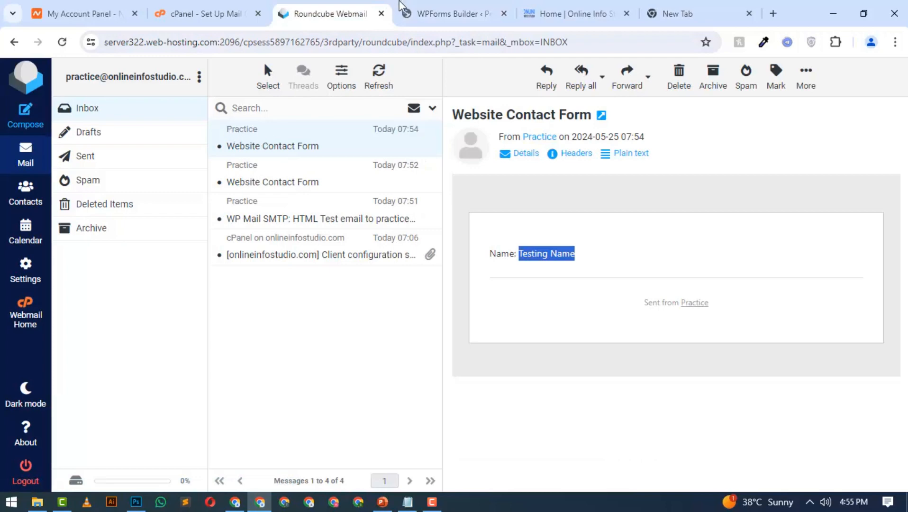
left_click(445, 14)
left_click(440, 346)
key("ctrl+a")
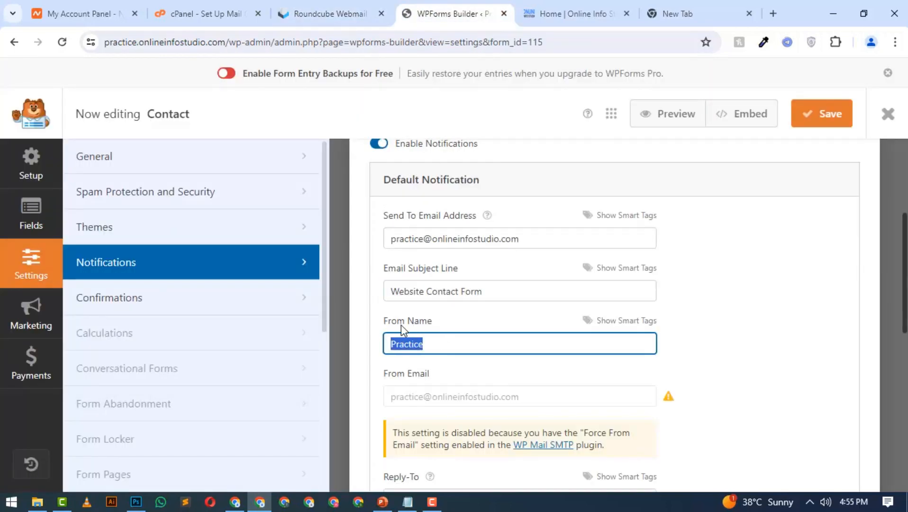
left_click(360, 7)
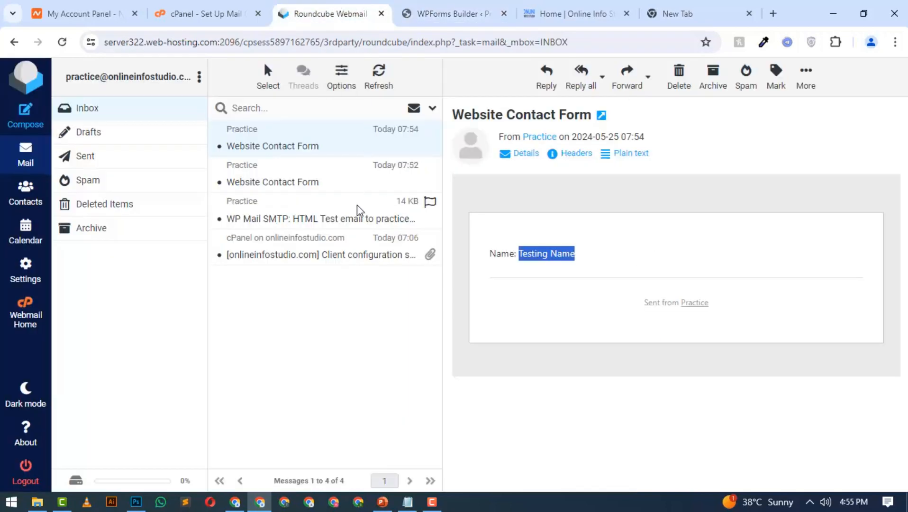
left_click(422, 11)
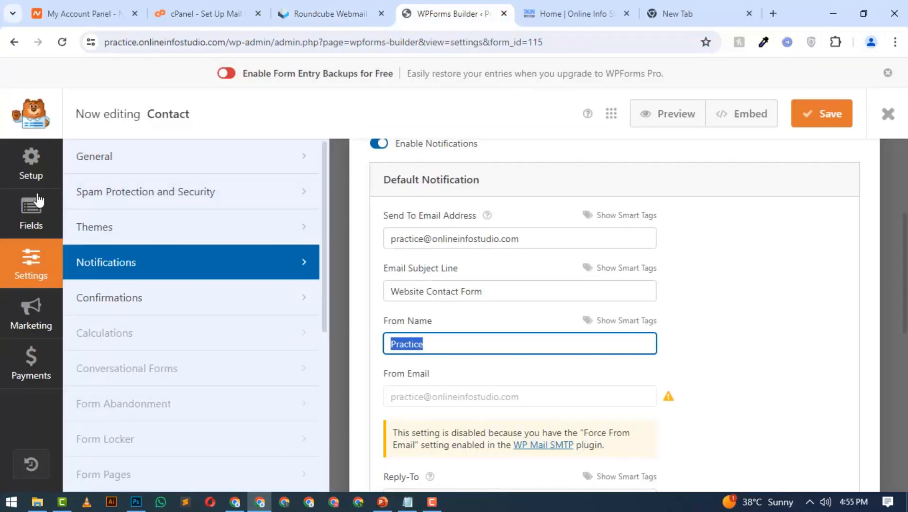
Close the Contact form's builder and open the WP Mail SMTP general settings
left_click(886, 115)
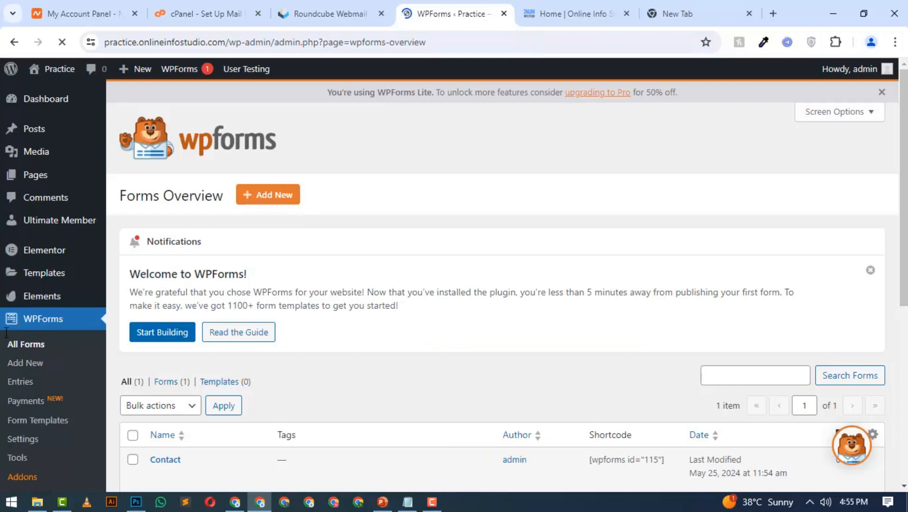
scroll(10, 341, "down", 7)
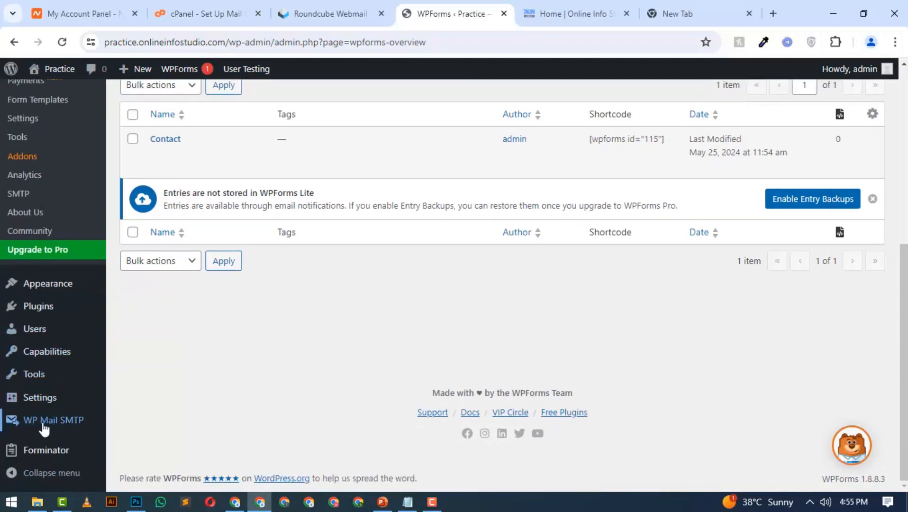
mouse_move(45, 428)
left_click(156, 335)
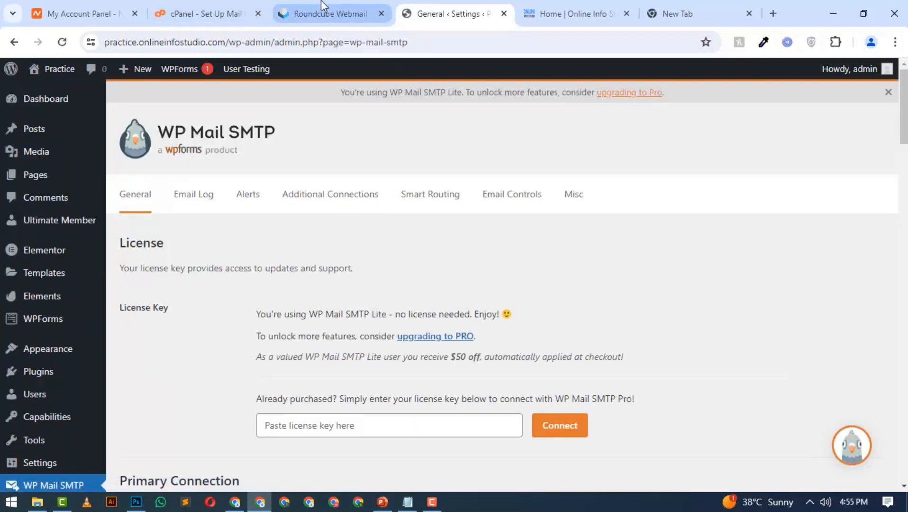
Switch to Roundcube and review the cPanel email with the mailbox's client configuration settings
left_click(327, 14)
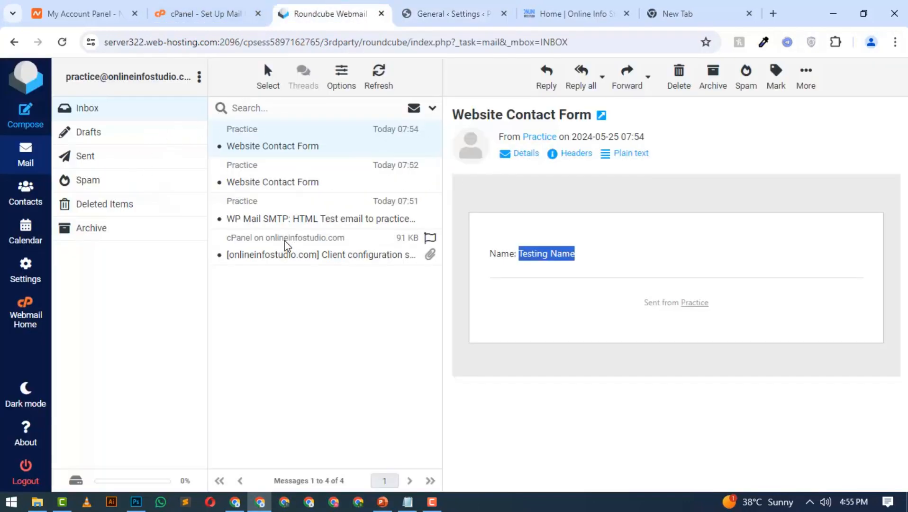
left_click(283, 252)
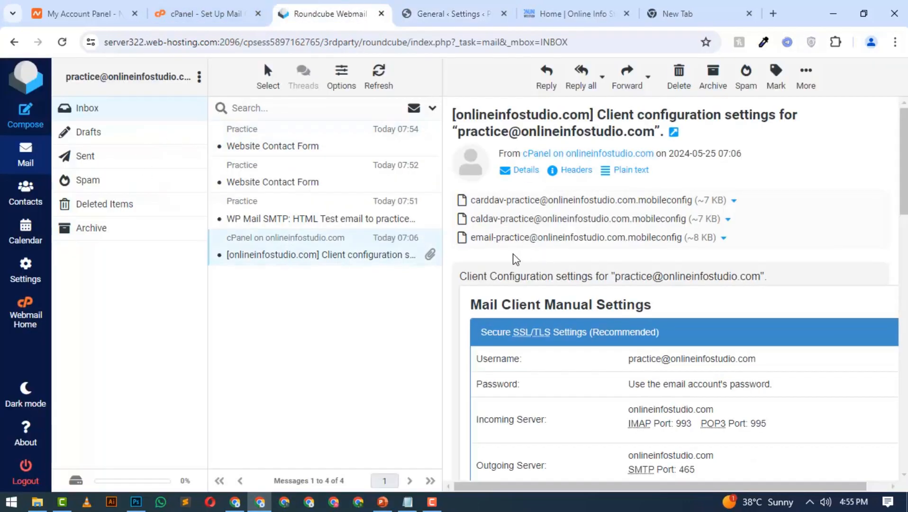
left_click(204, 13)
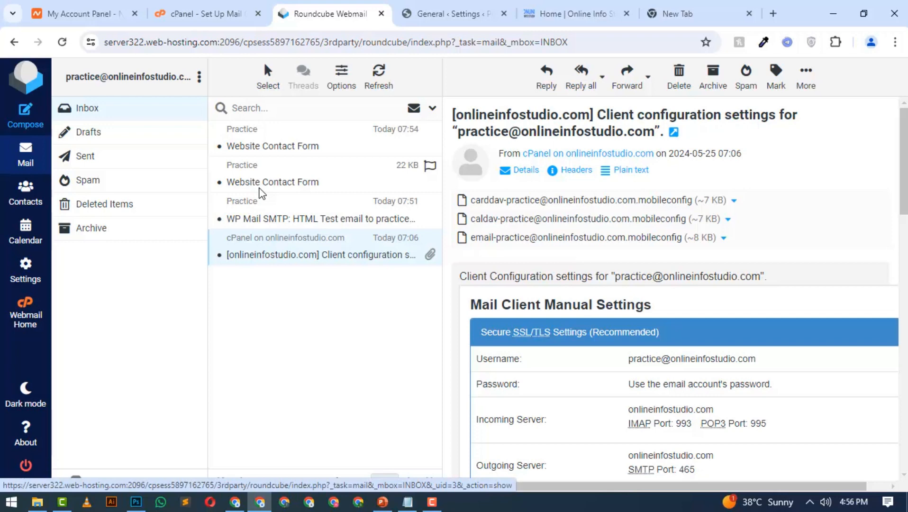
left_click_drag(67, 86, 169, 81)
left_click(175, 327)
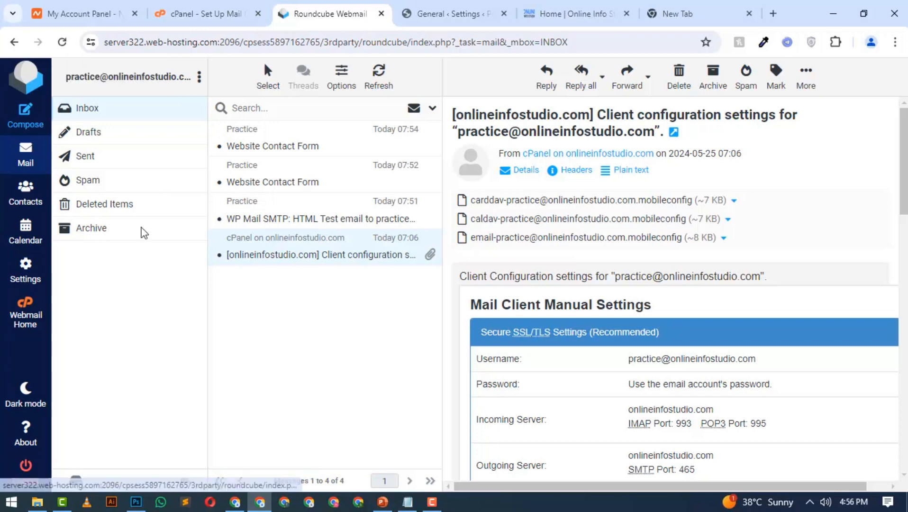
left_click_drag(67, 83, 169, 82)
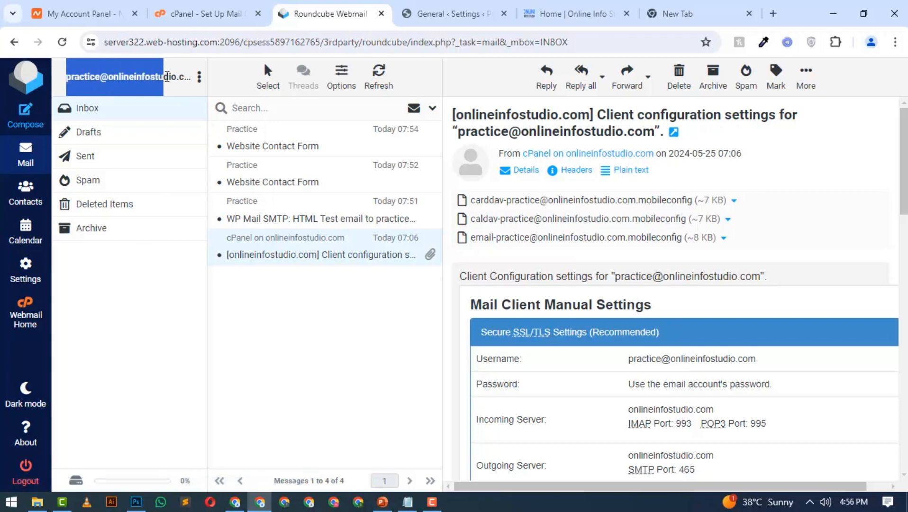
left_click(140, 317)
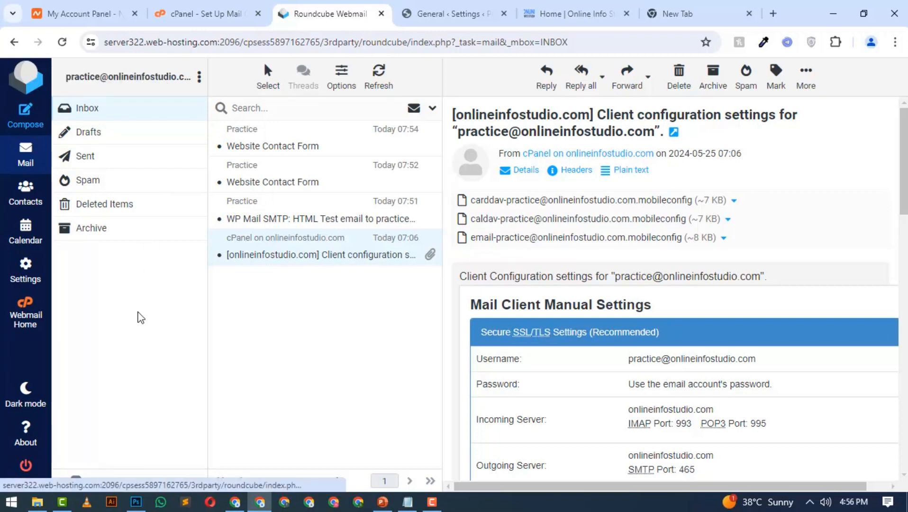